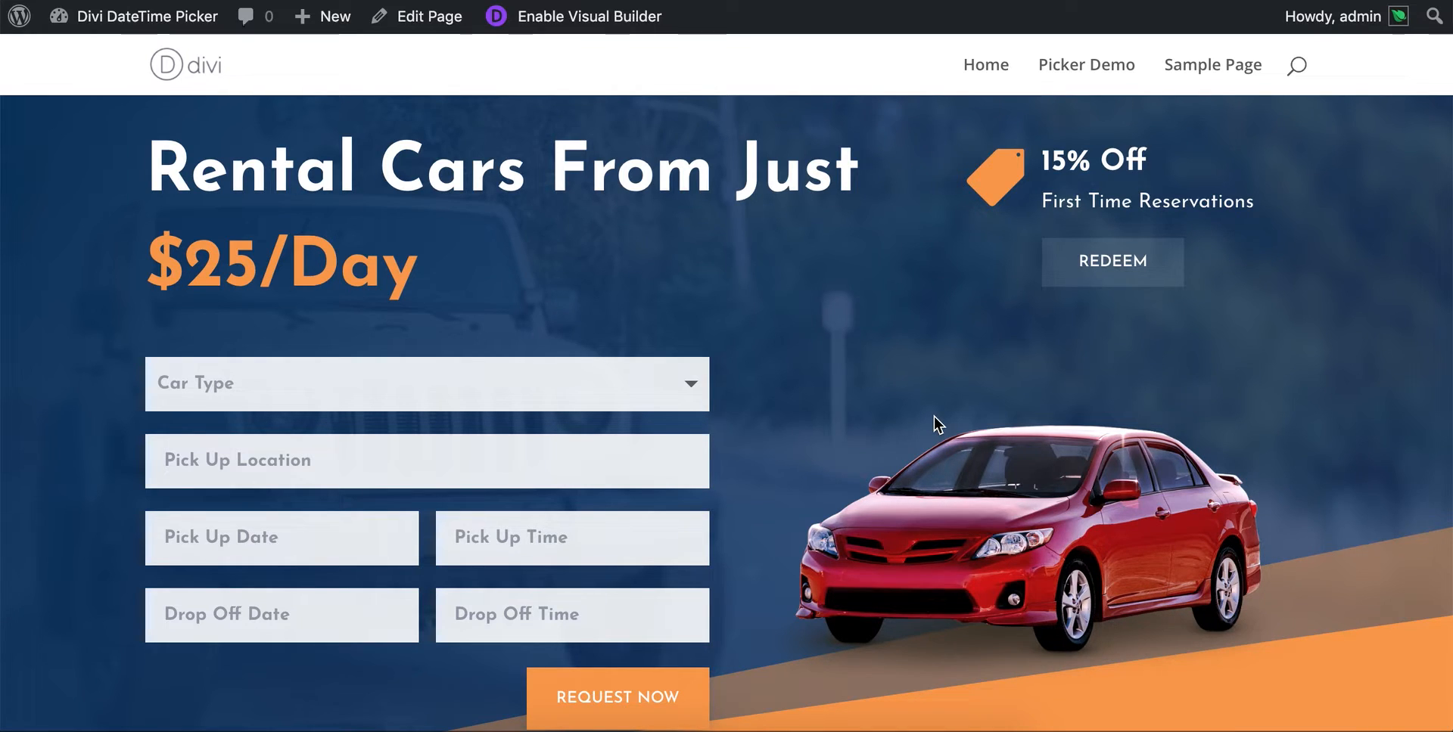
- Try entering "definitely not a date" in the rental form's Drop Off Date field and clear the text
scroll(852, 422, "down", 1)
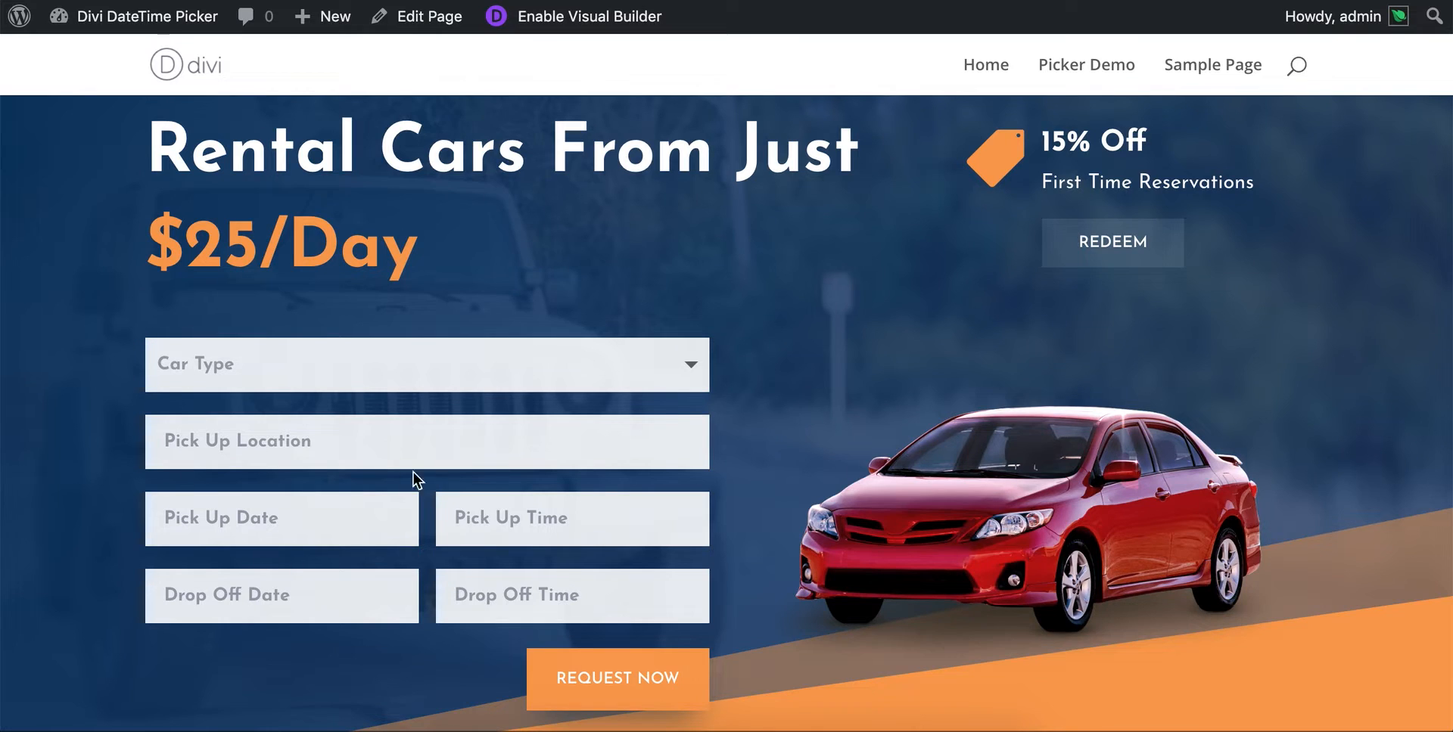
scroll(290, 467, "down", 3)
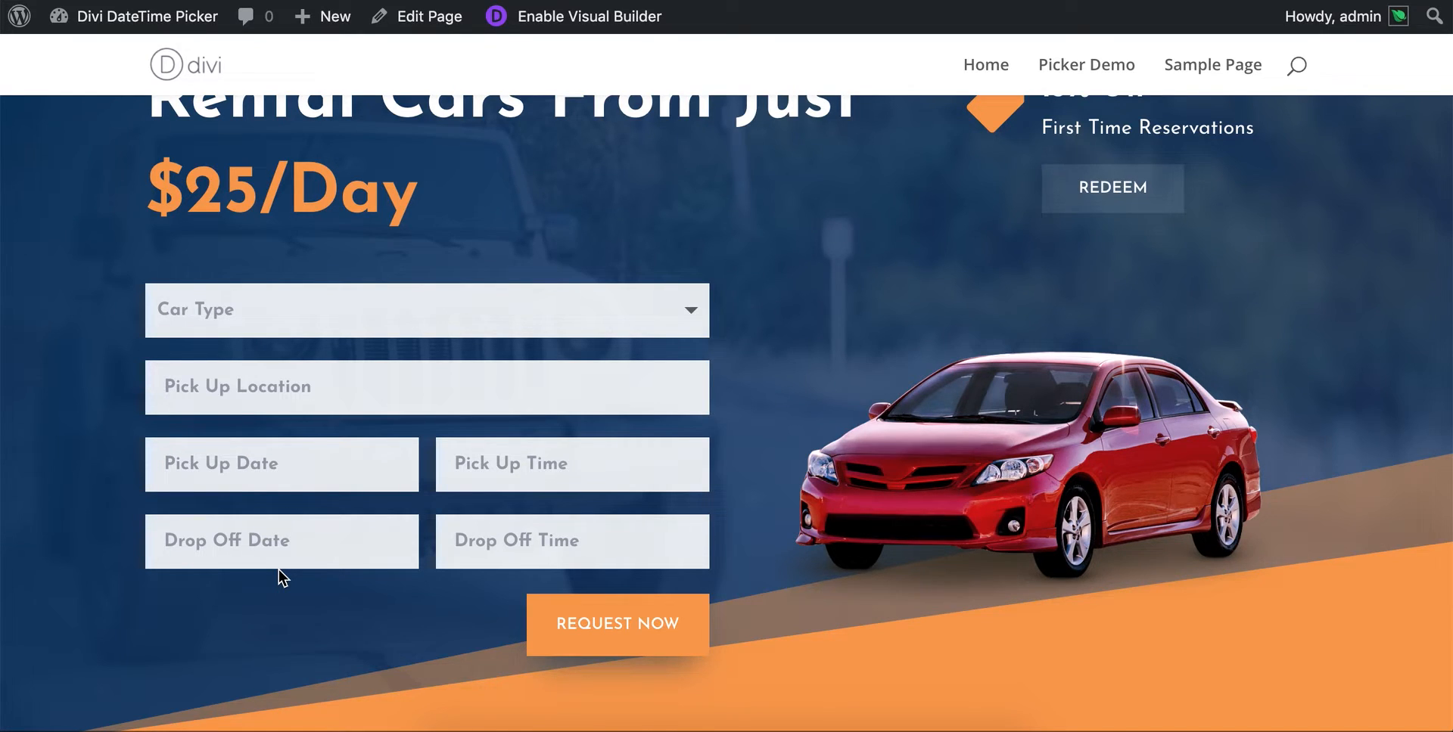
type("definitely ")
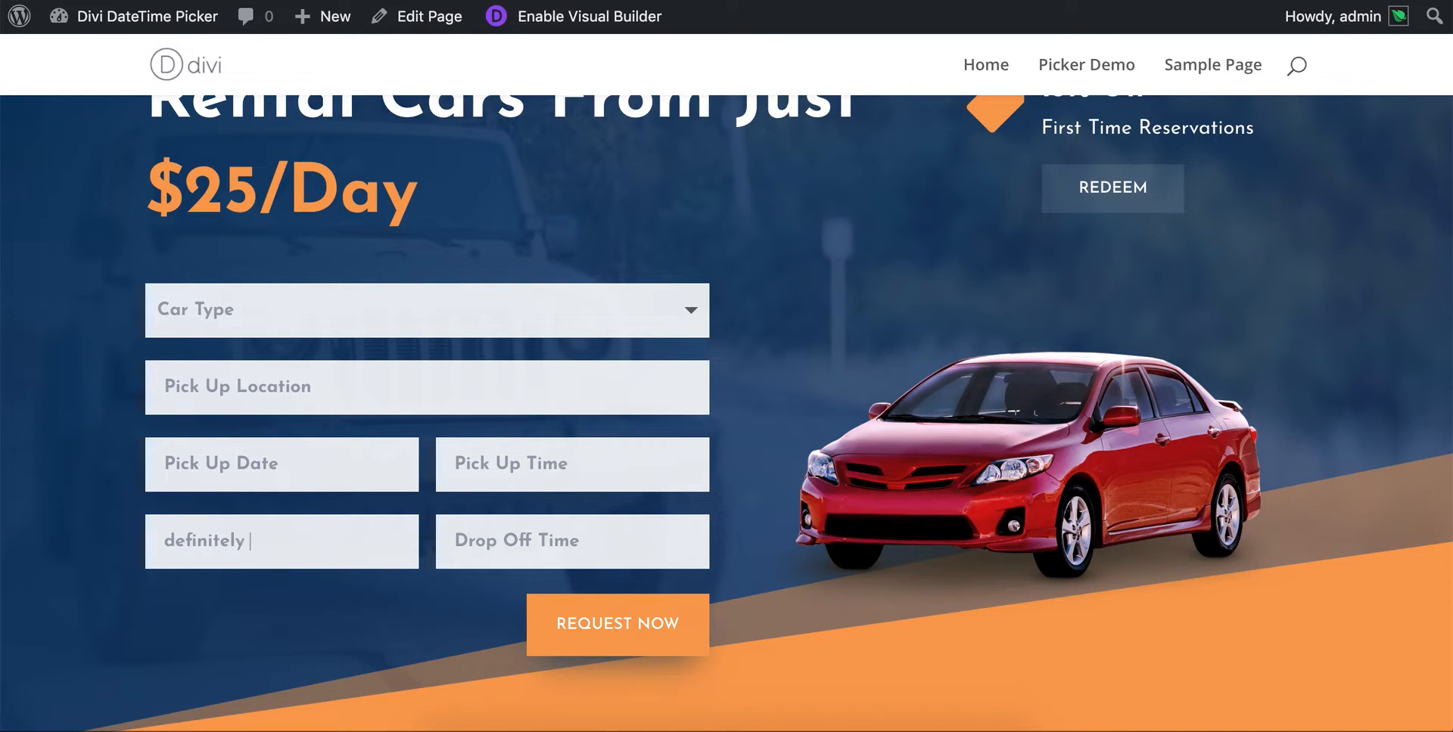
type("not a date")
left_click_drag(354, 543, 162, 541)
key("BackSpace")
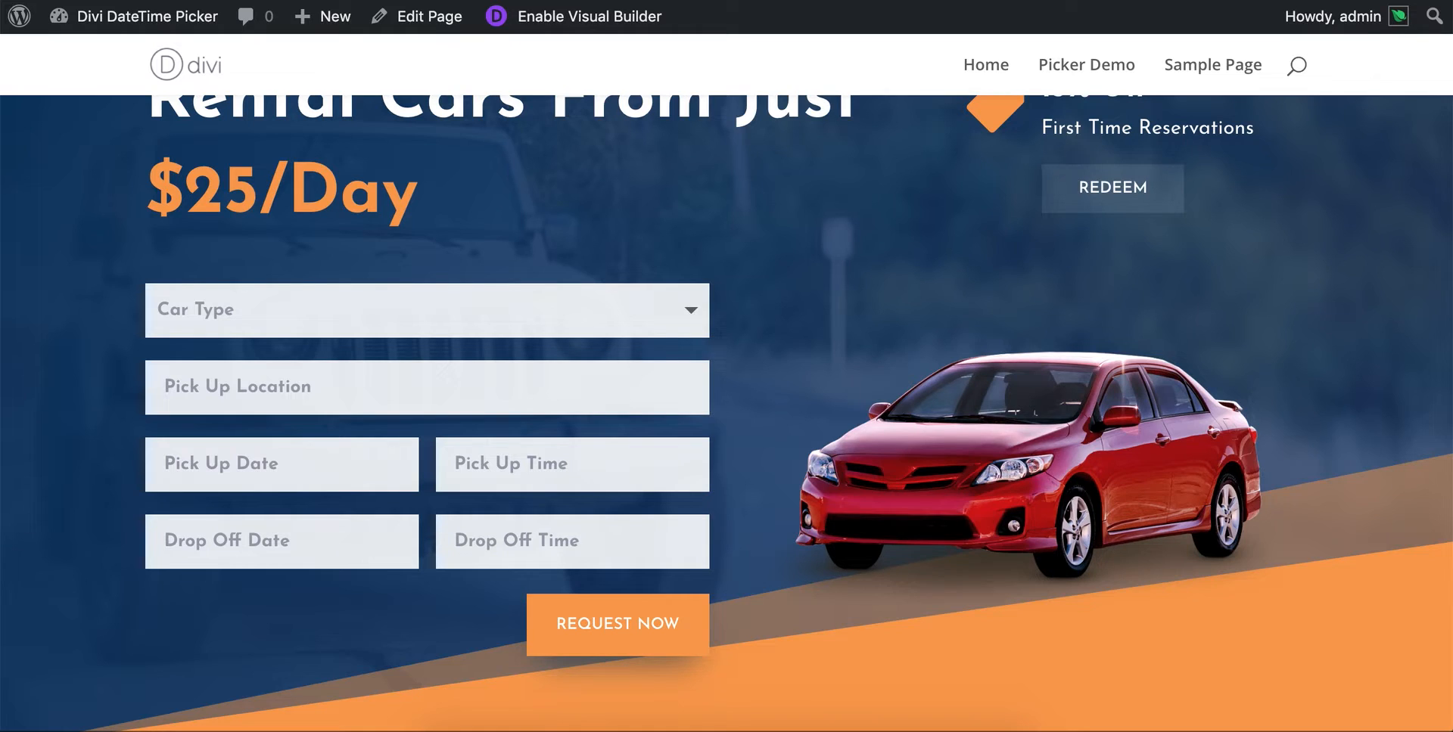
- Set the rental form's Pick Up Date to 13 February, 2019 using its calendar
left_click(272, 466)
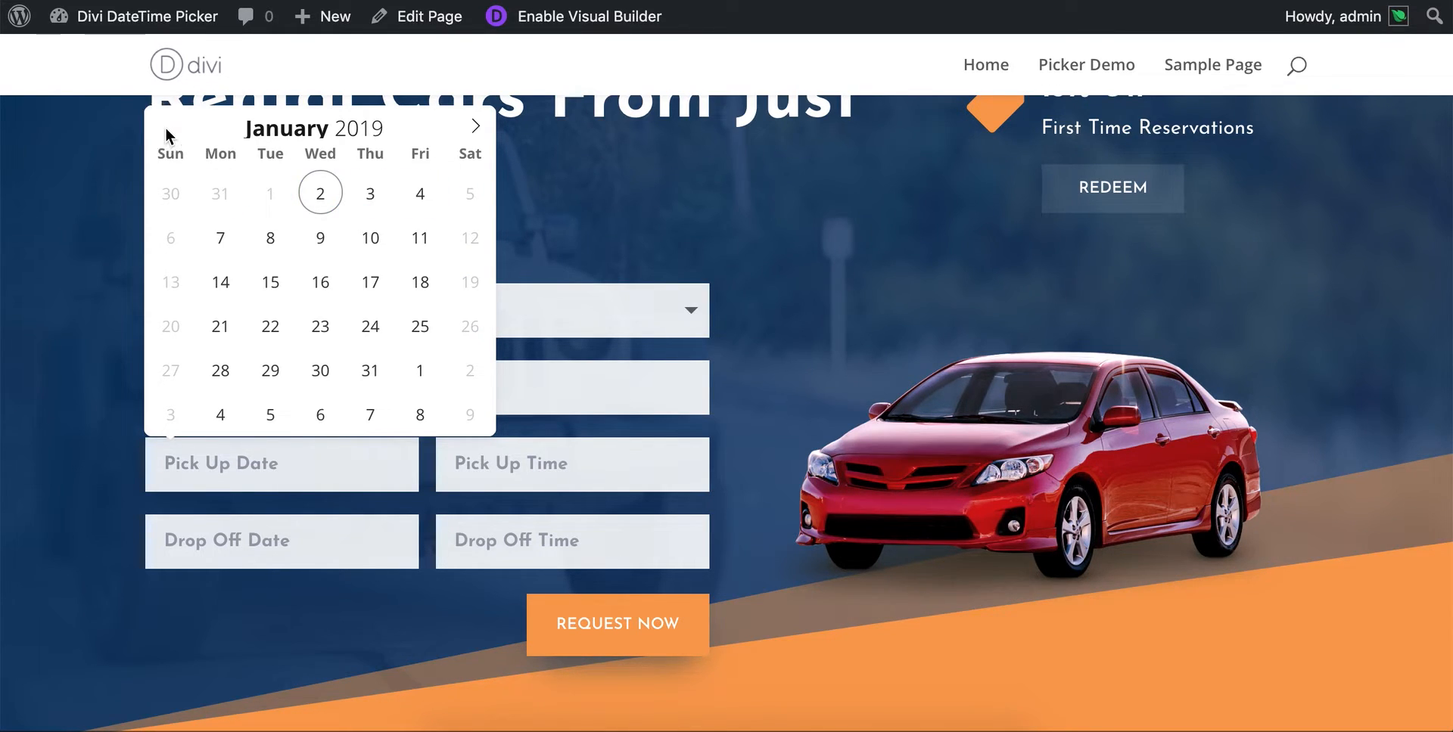
left_click(476, 127)
left_click(477, 127)
left_click(477, 127)
left_click(477, 127)
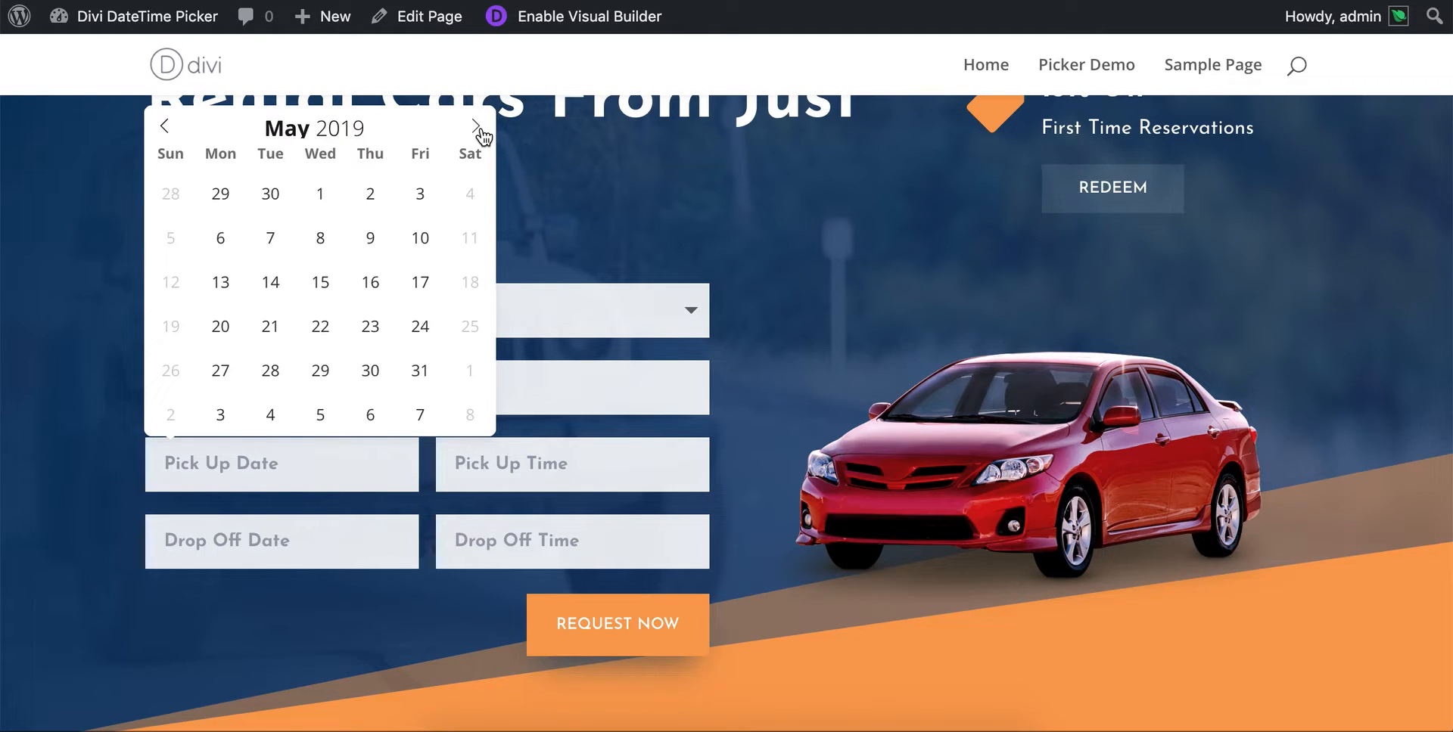
left_click(165, 126)
left_click(164, 126)
left_click(164, 126)
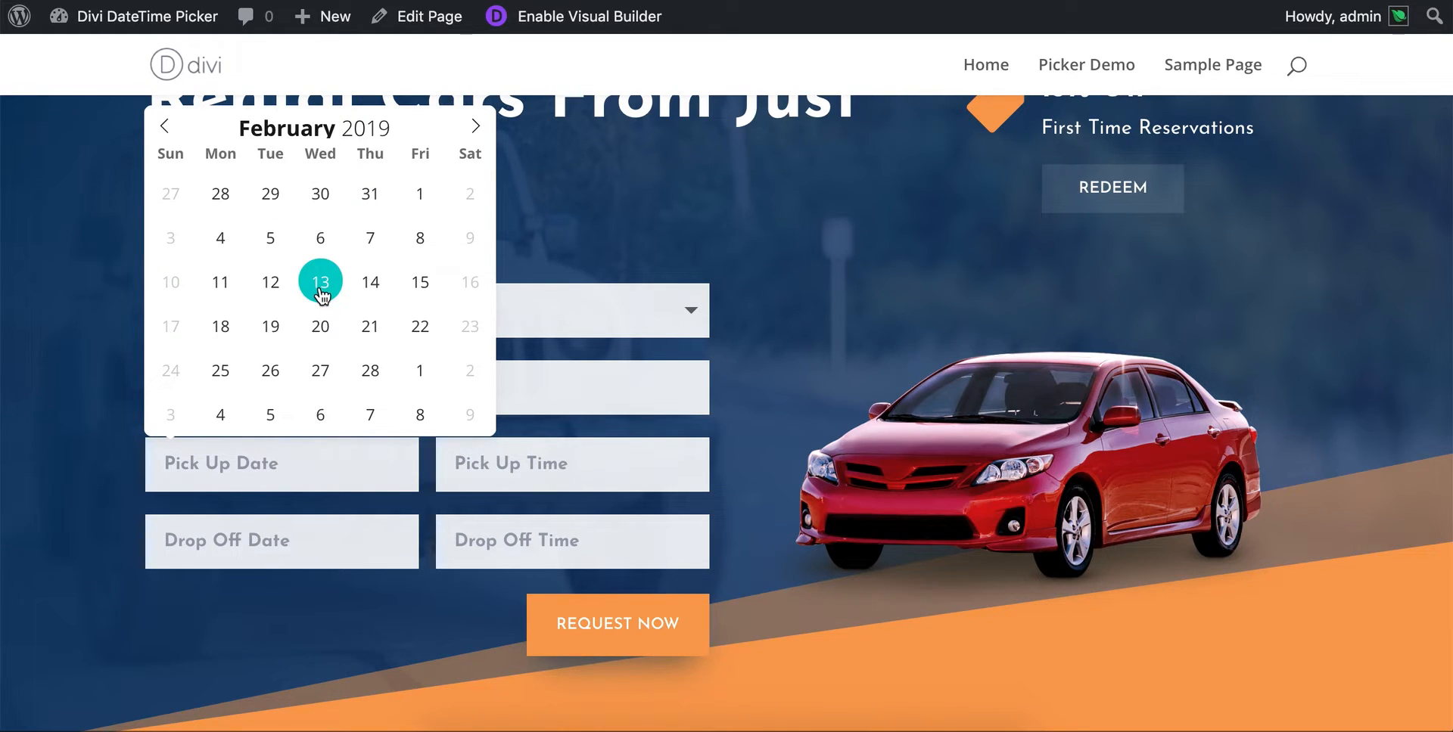
left_click(321, 294)
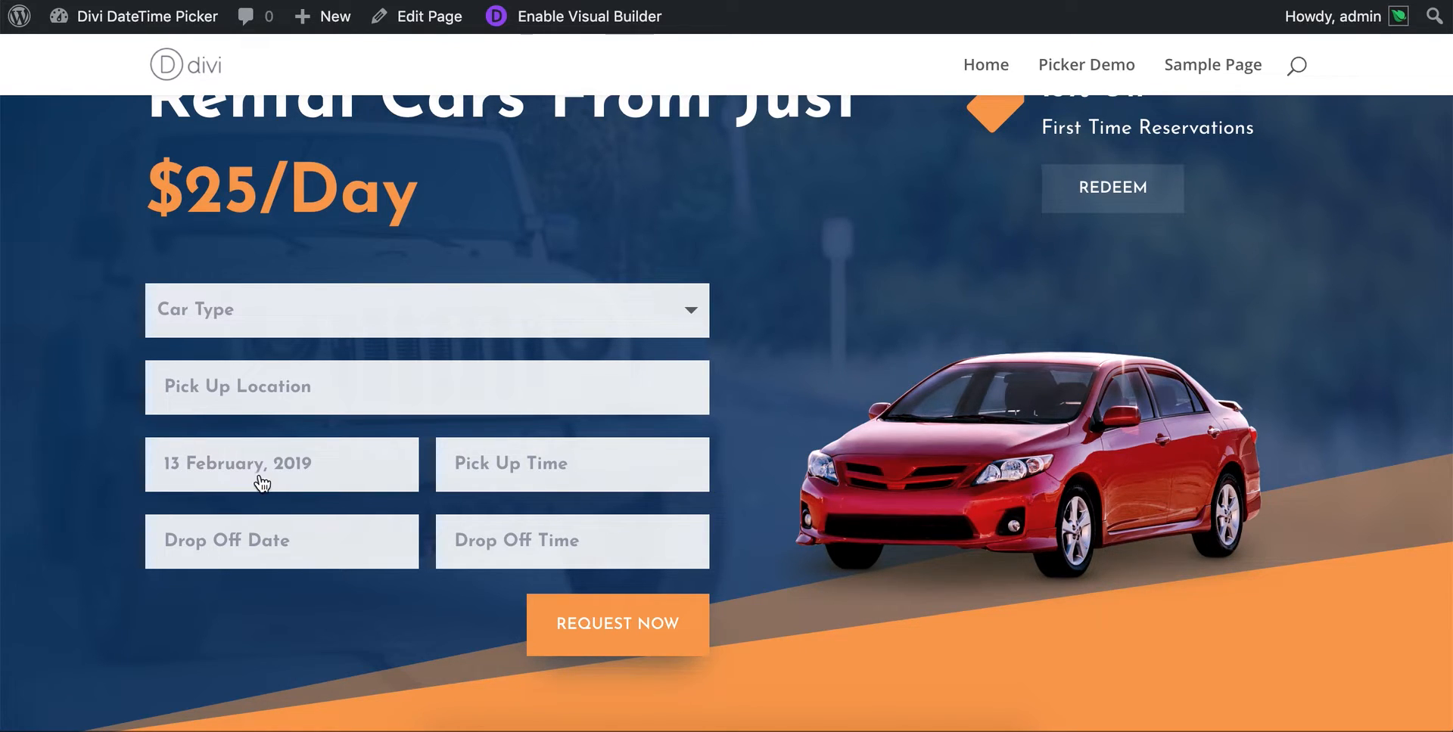
- Set the Pick Up Time to 5:30 PM and close the time picker
left_click(567, 468)
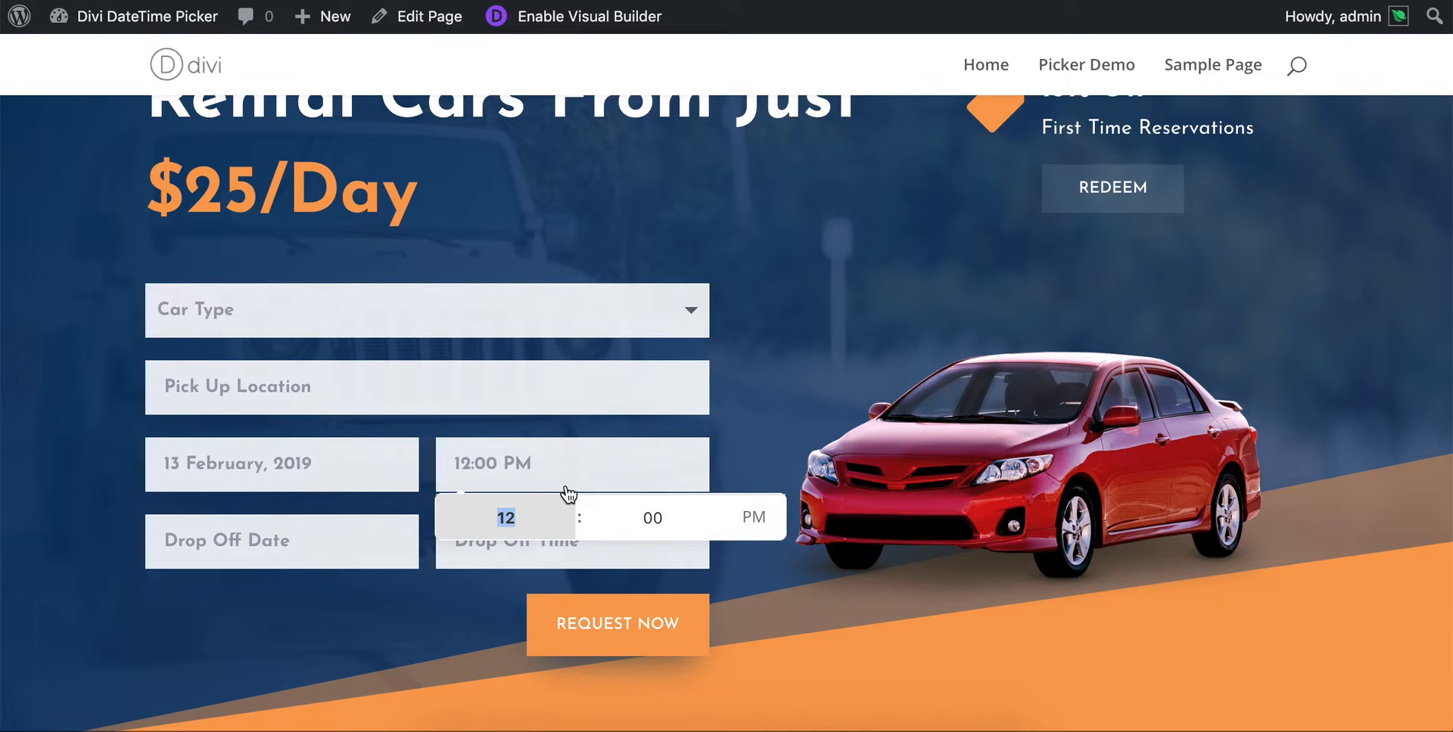
left_click(567, 528)
left_click(568, 528)
left_click(567, 528)
left_click(568, 528)
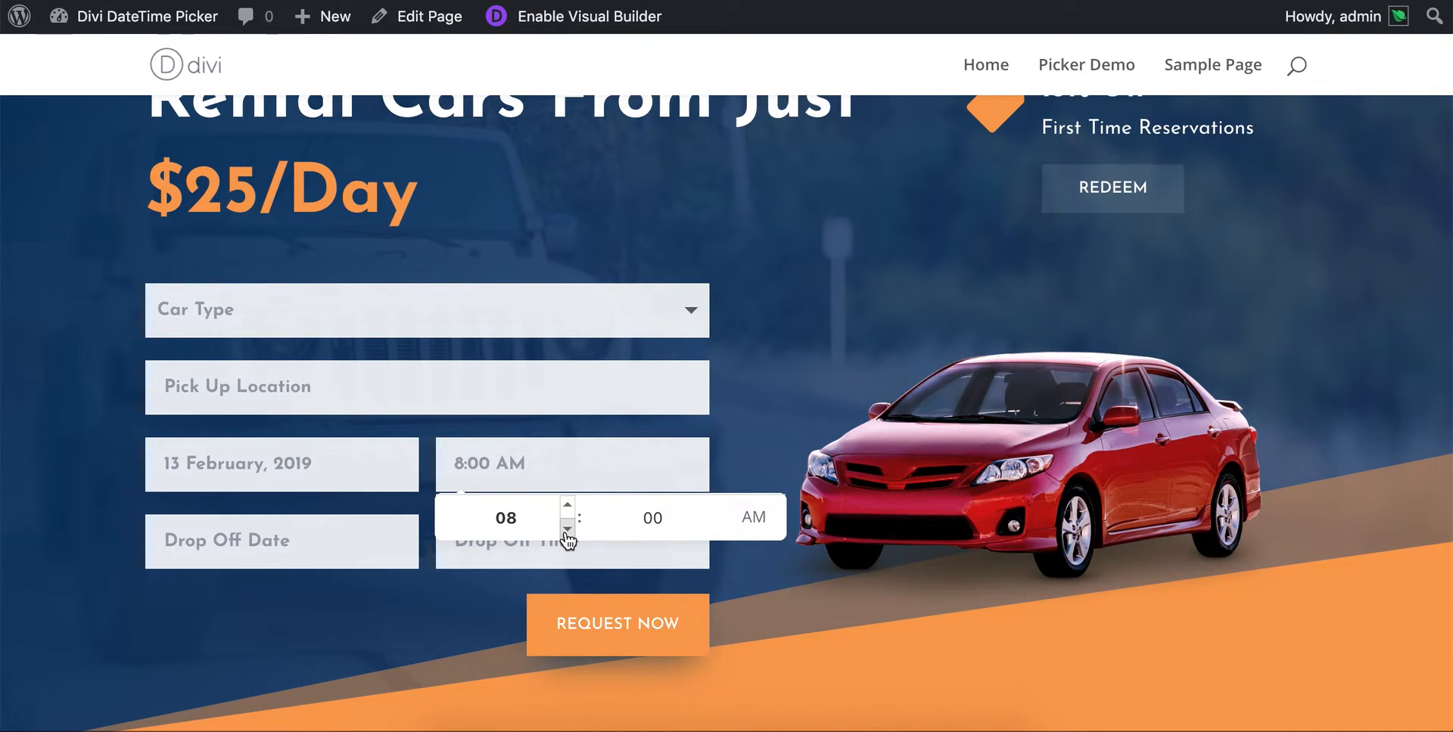
left_click(568, 504)
left_click(568, 504)
left_click(567, 504)
left_click(568, 505)
left_click(568, 504)
left_click(567, 505)
left_click(568, 505)
left_click(568, 505)
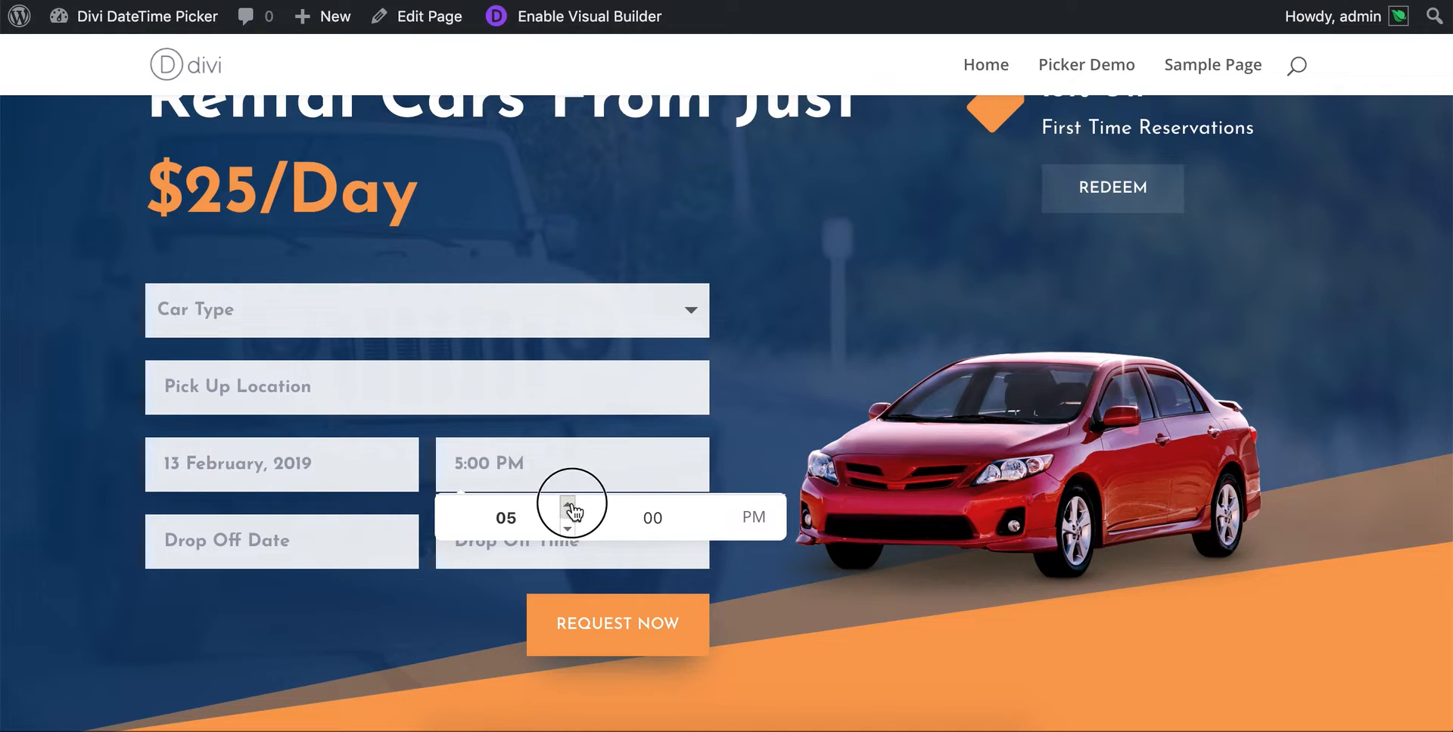
left_click(715, 504)
left_click(715, 505)
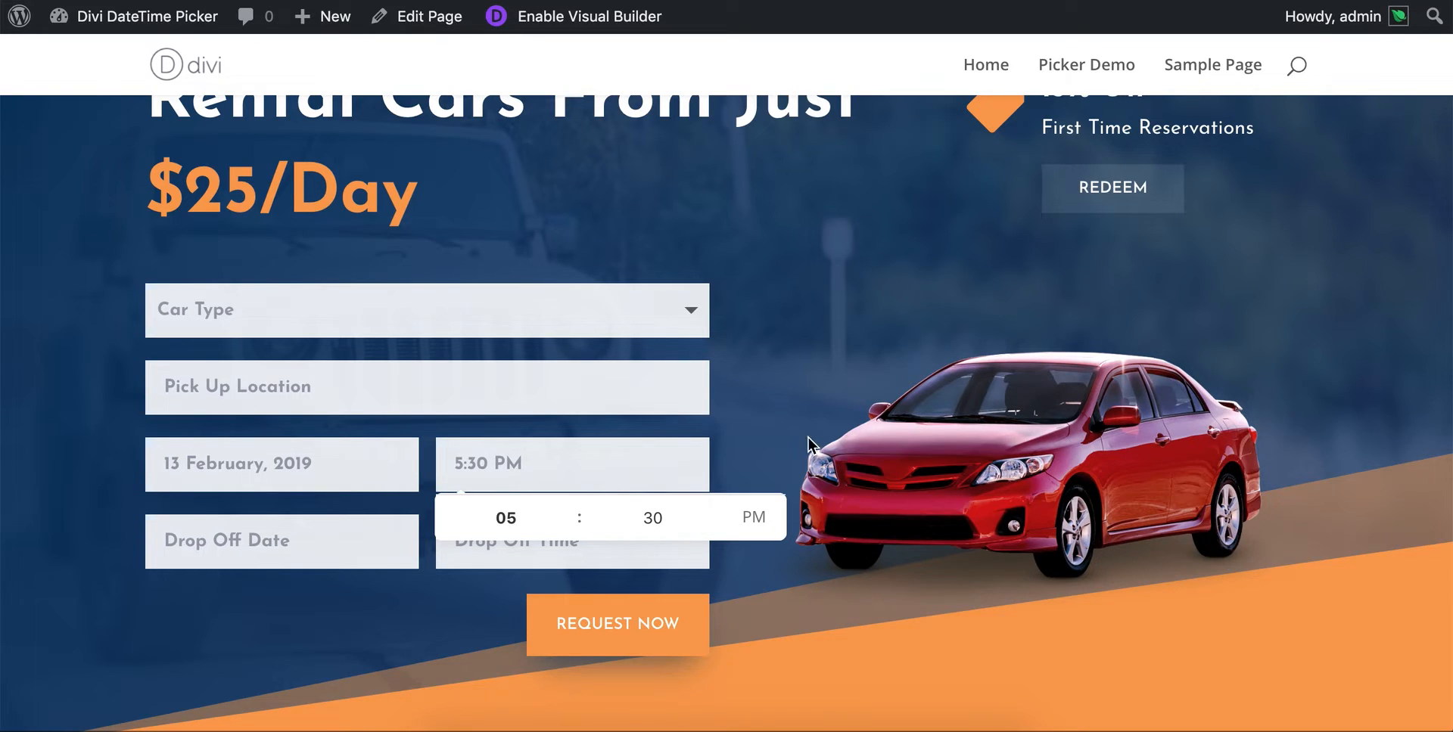
left_click(761, 424)
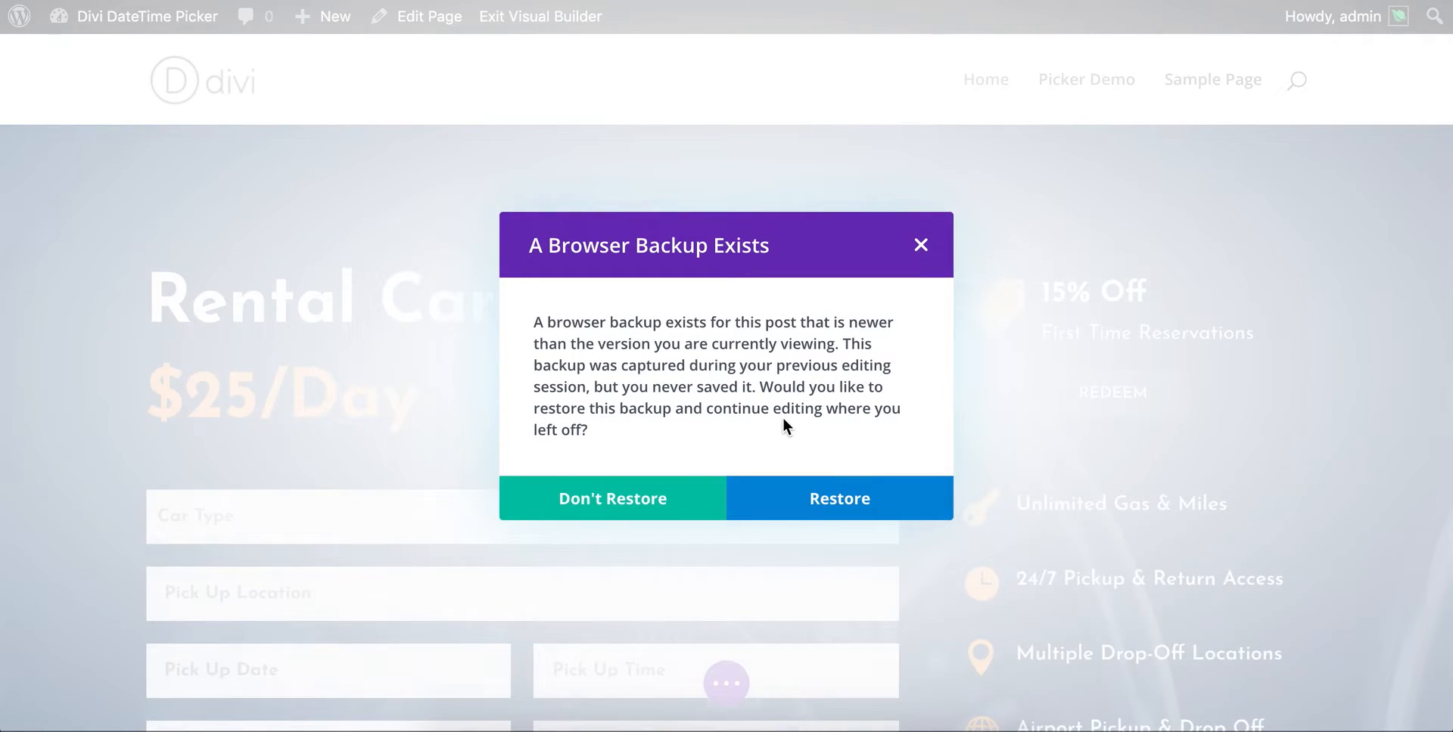
- Decline the browser backup in the Visual Builder and open the rental form's Contact Form settings docked as a sidebar
left_click(595, 503)
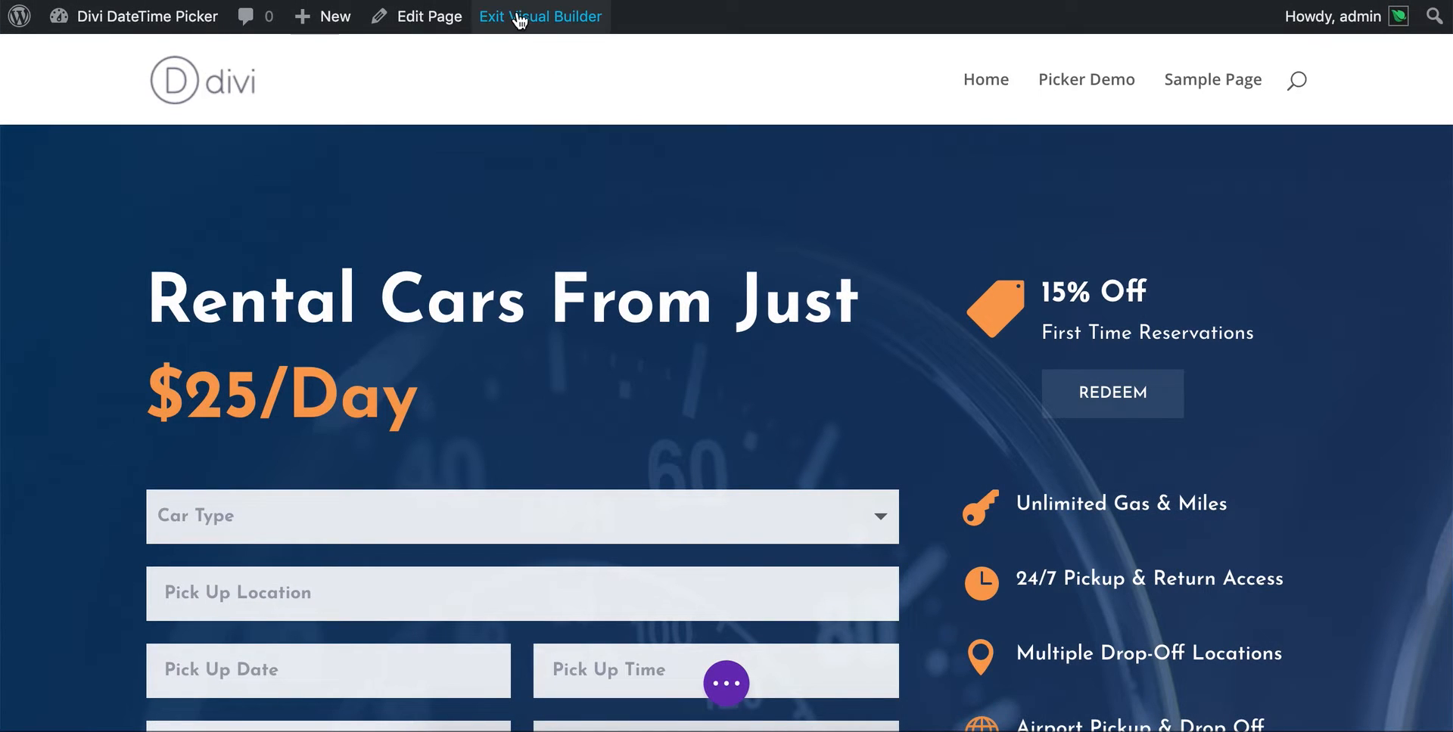
scroll(850, 188, "down", 3)
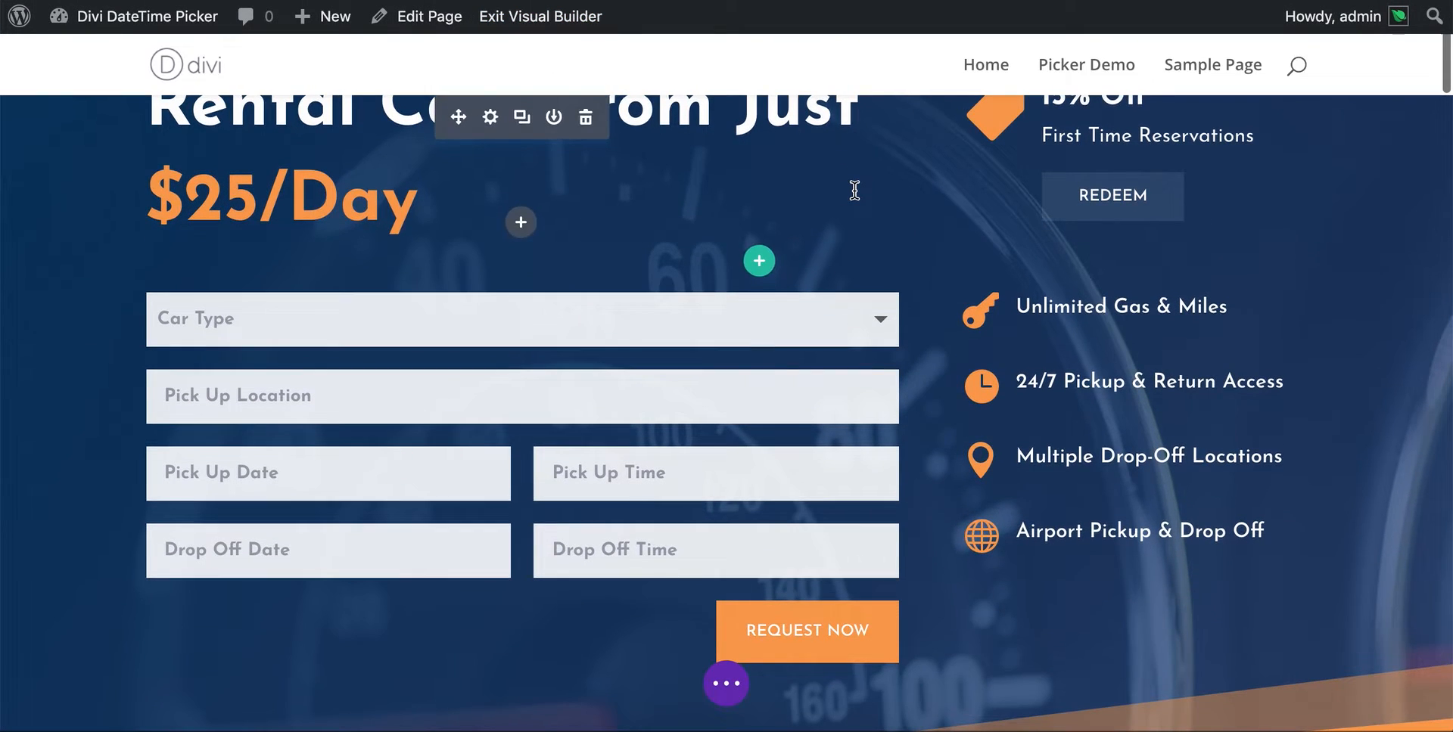
mouse_move(555, 399)
left_click(490, 349)
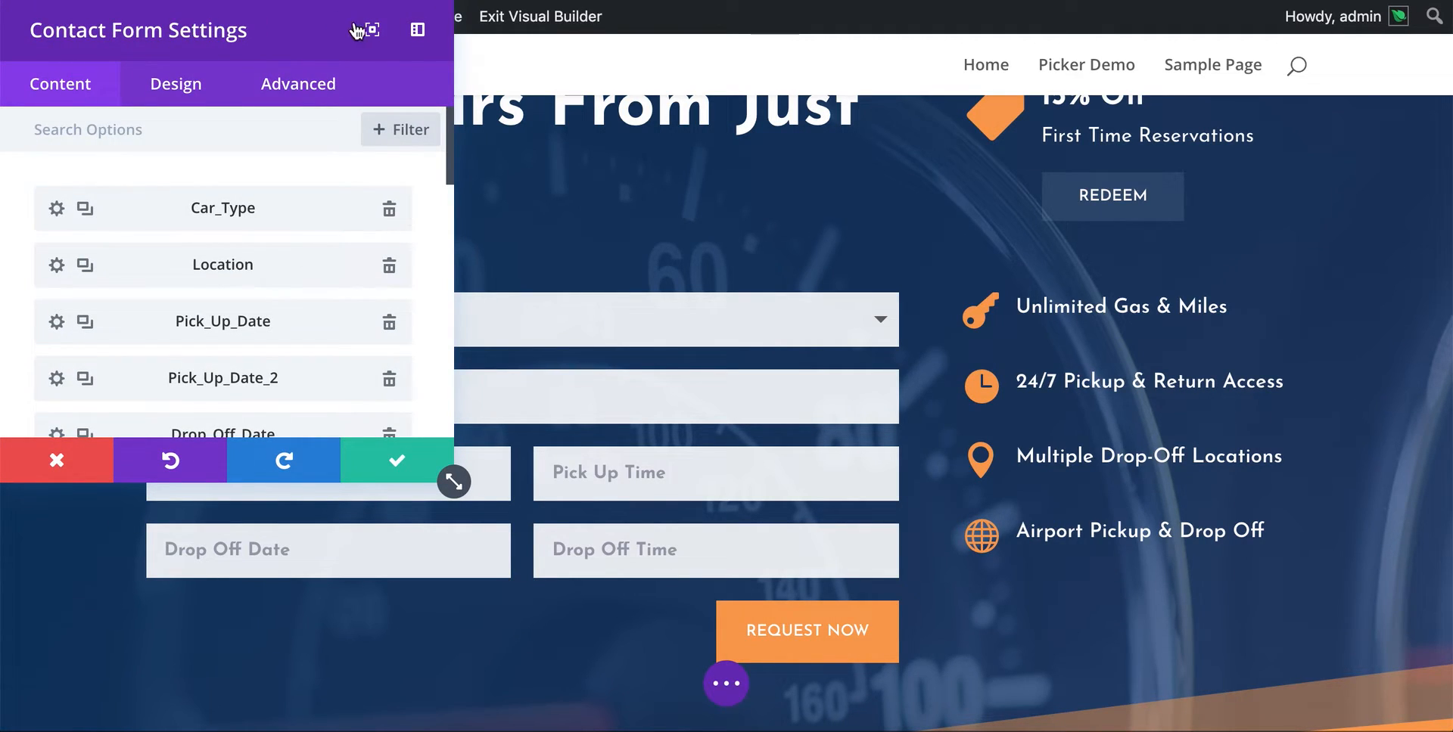
left_click(416, 30)
left_click(413, 59)
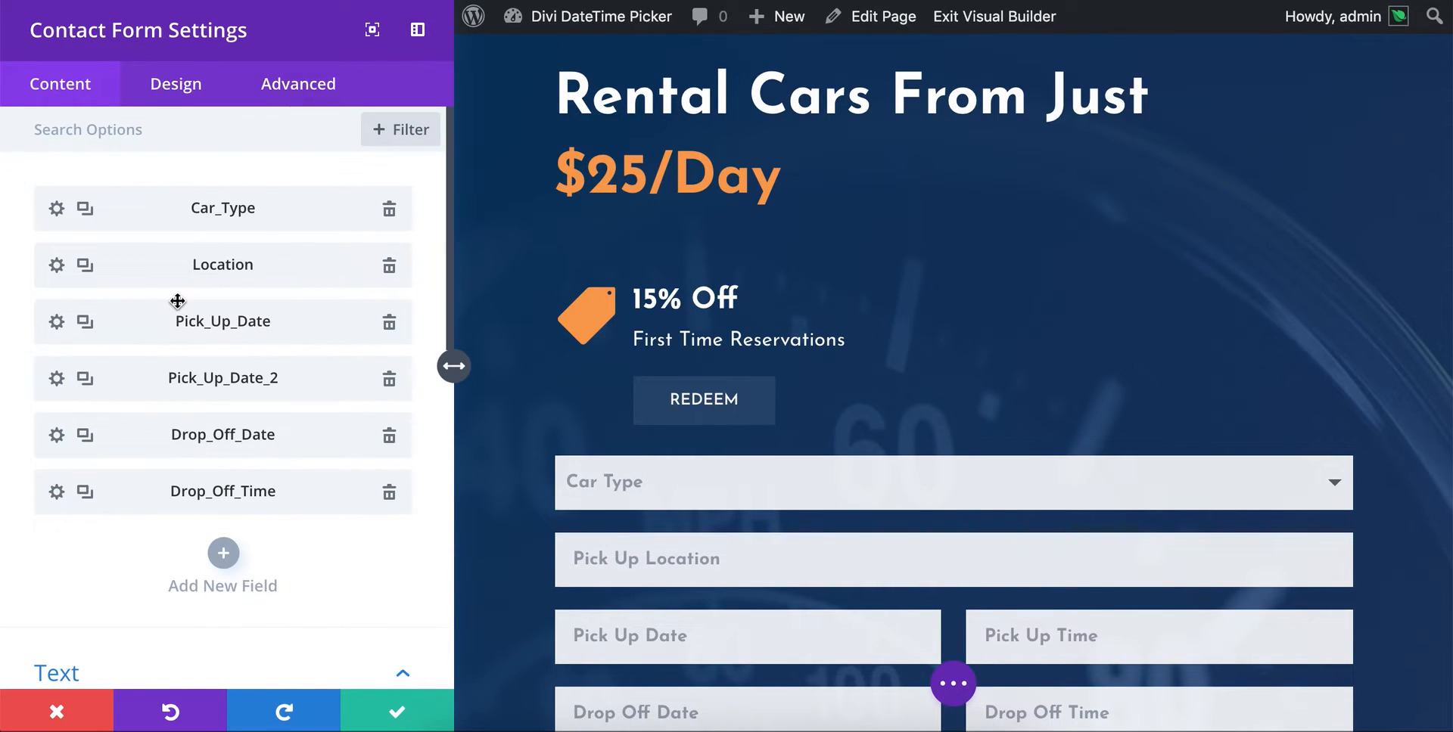
- Open the settings of the Pick_Up_Date field and expand its Field Options
scroll(243, 343, "down", 2)
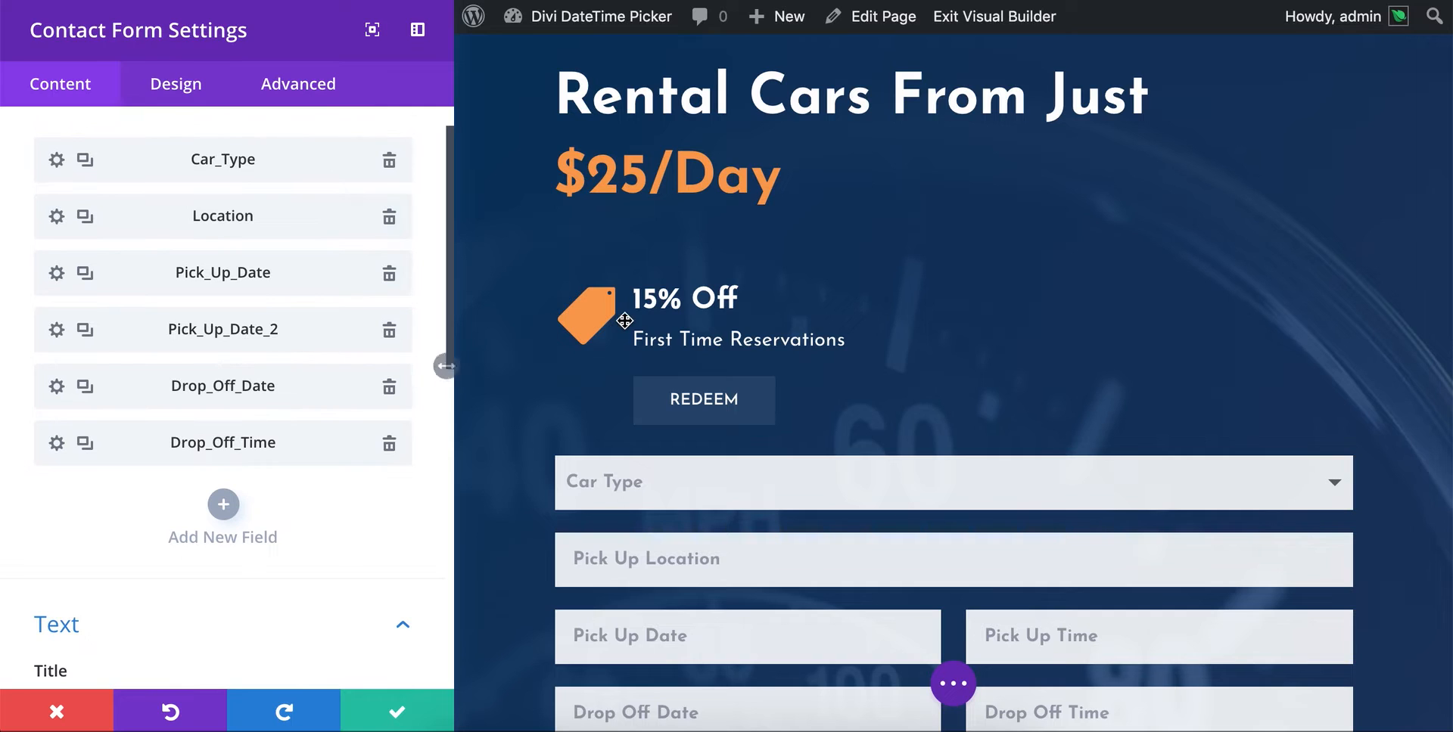
scroll(625, 321, "down", 2)
scroll(624, 321, "down", 1)
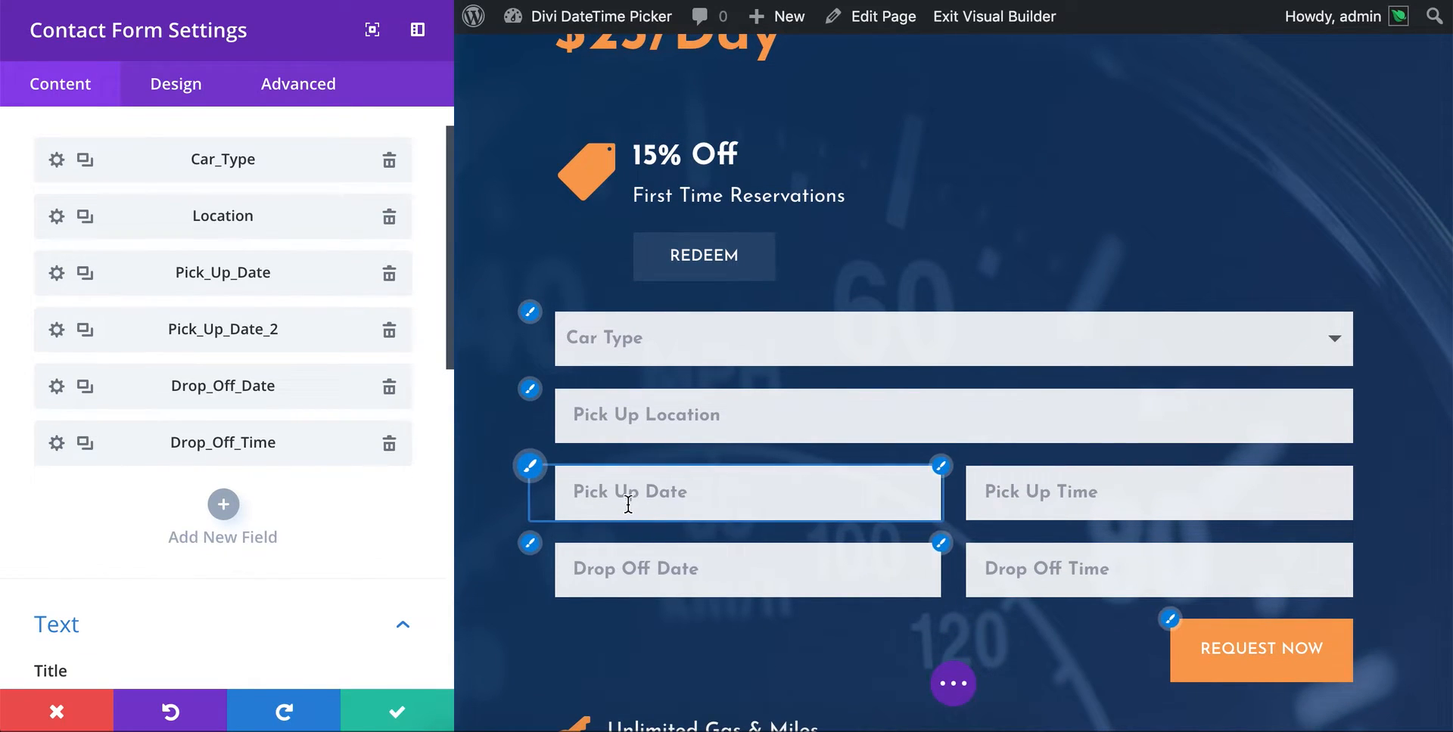
left_click(57, 274)
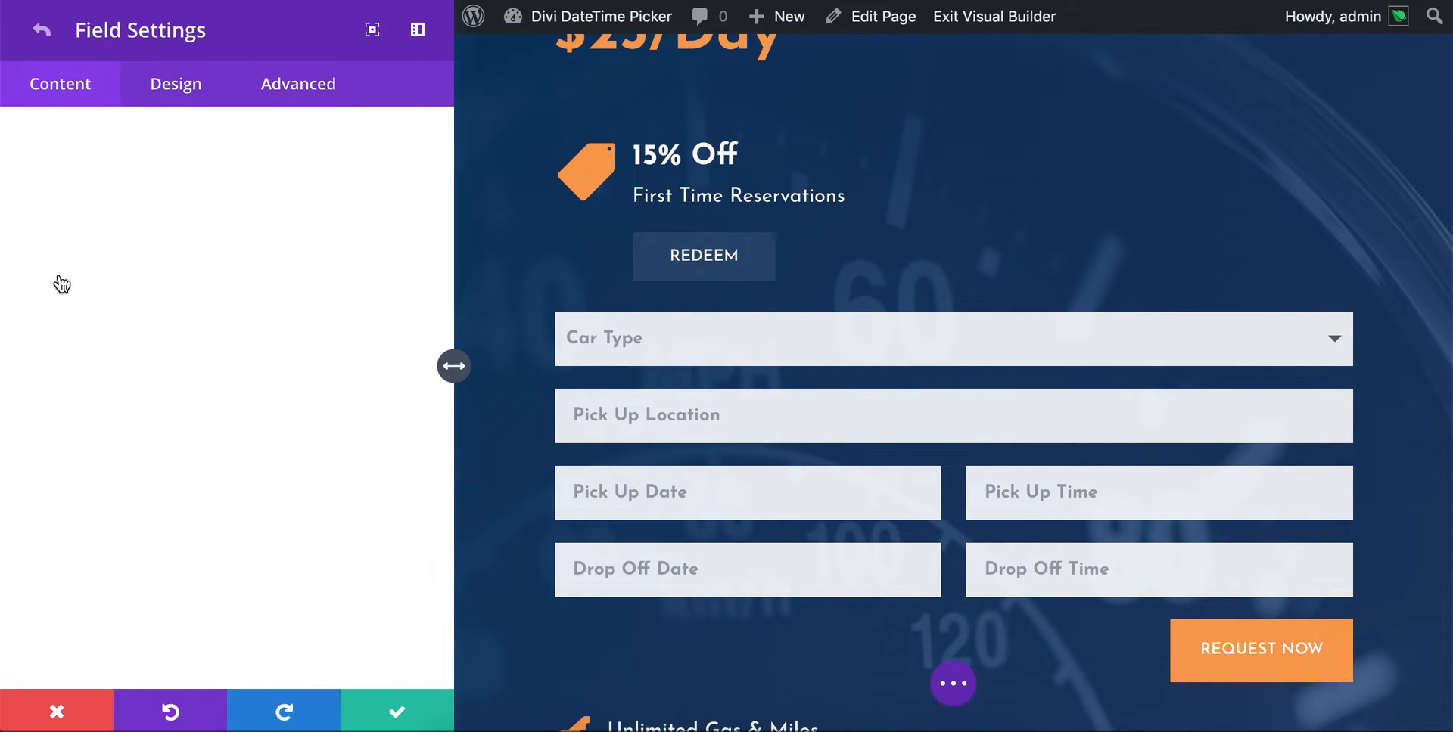
scroll(146, 250, "up", 1)
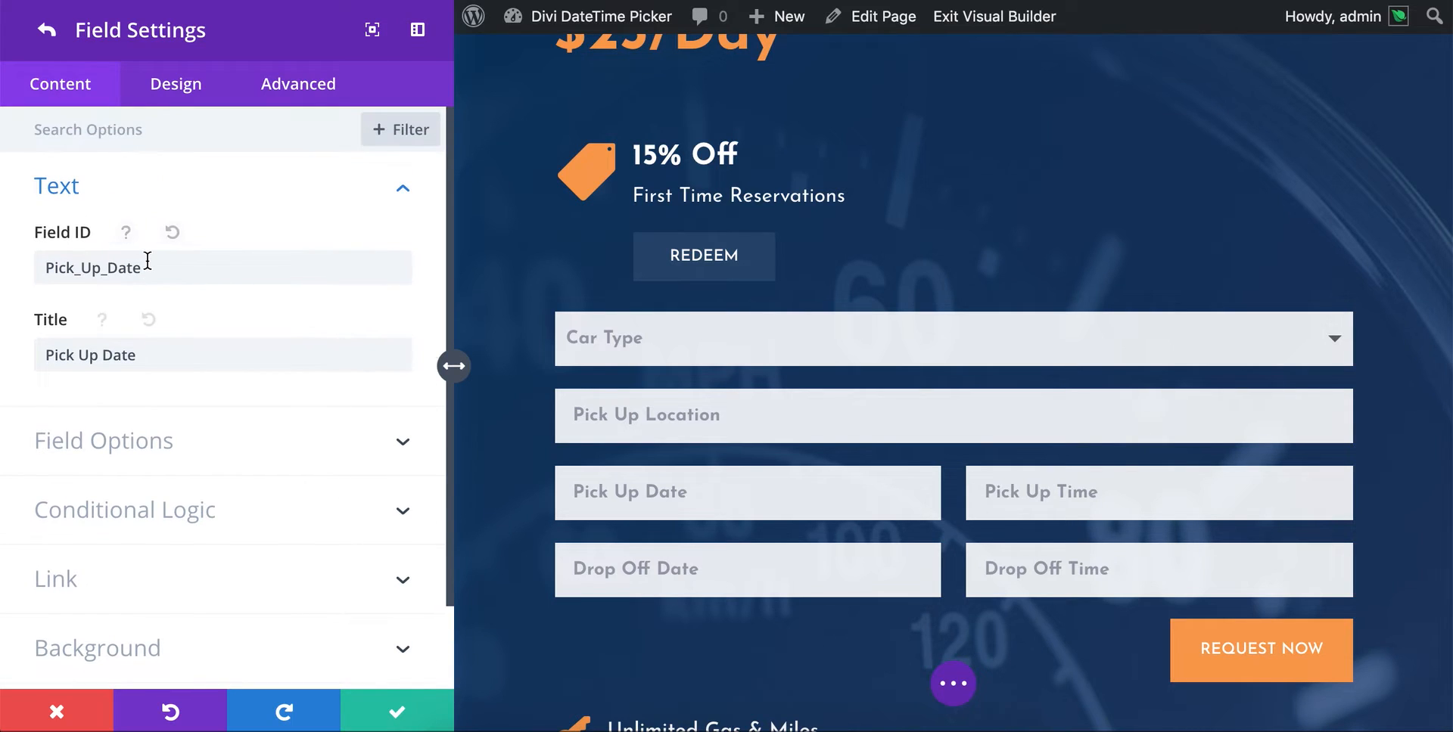
left_click(96, 416)
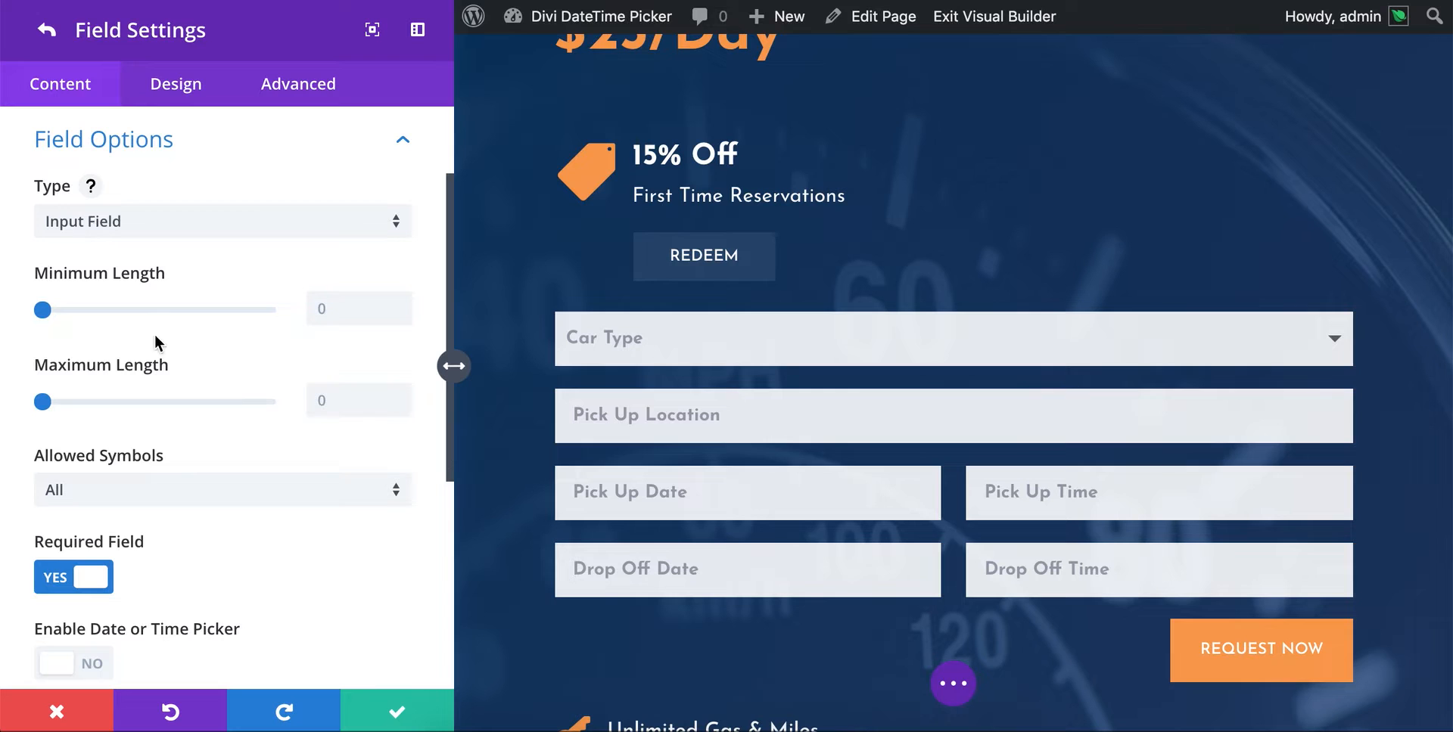
- Switch the Pick Up Date field's type to Email Field and back to Input Field
scroll(81, 227, "down", 2)
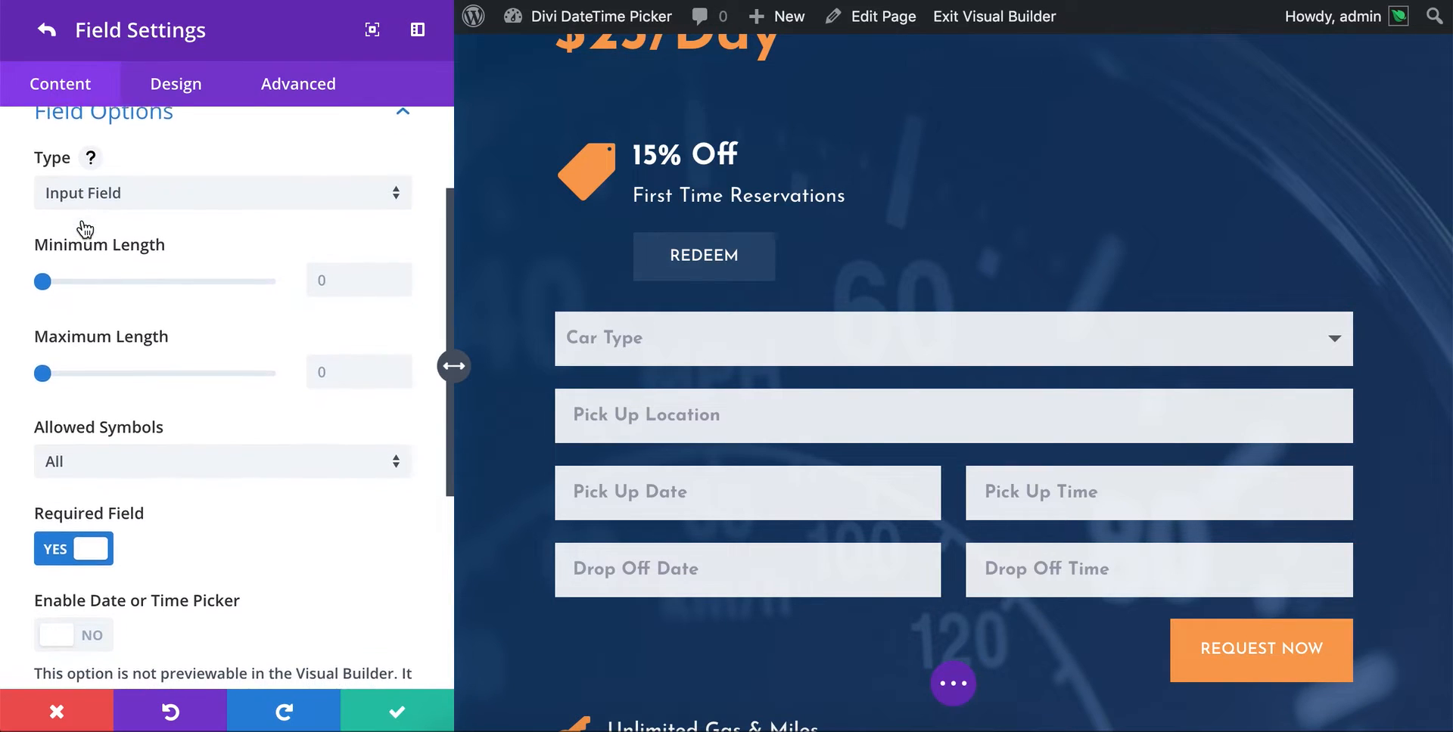
scroll(83, 220, "down", 2)
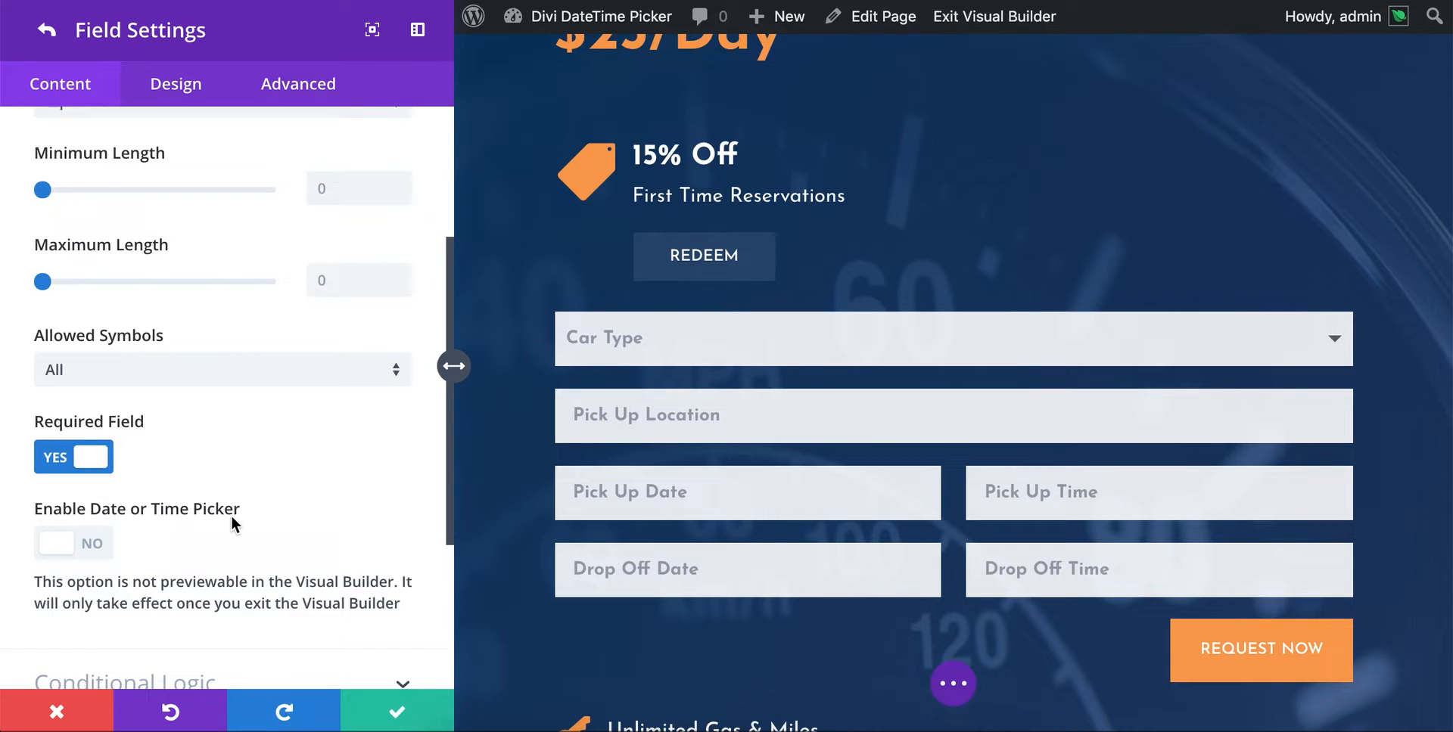
scroll(229, 516, "up", 5)
left_click(186, 251)
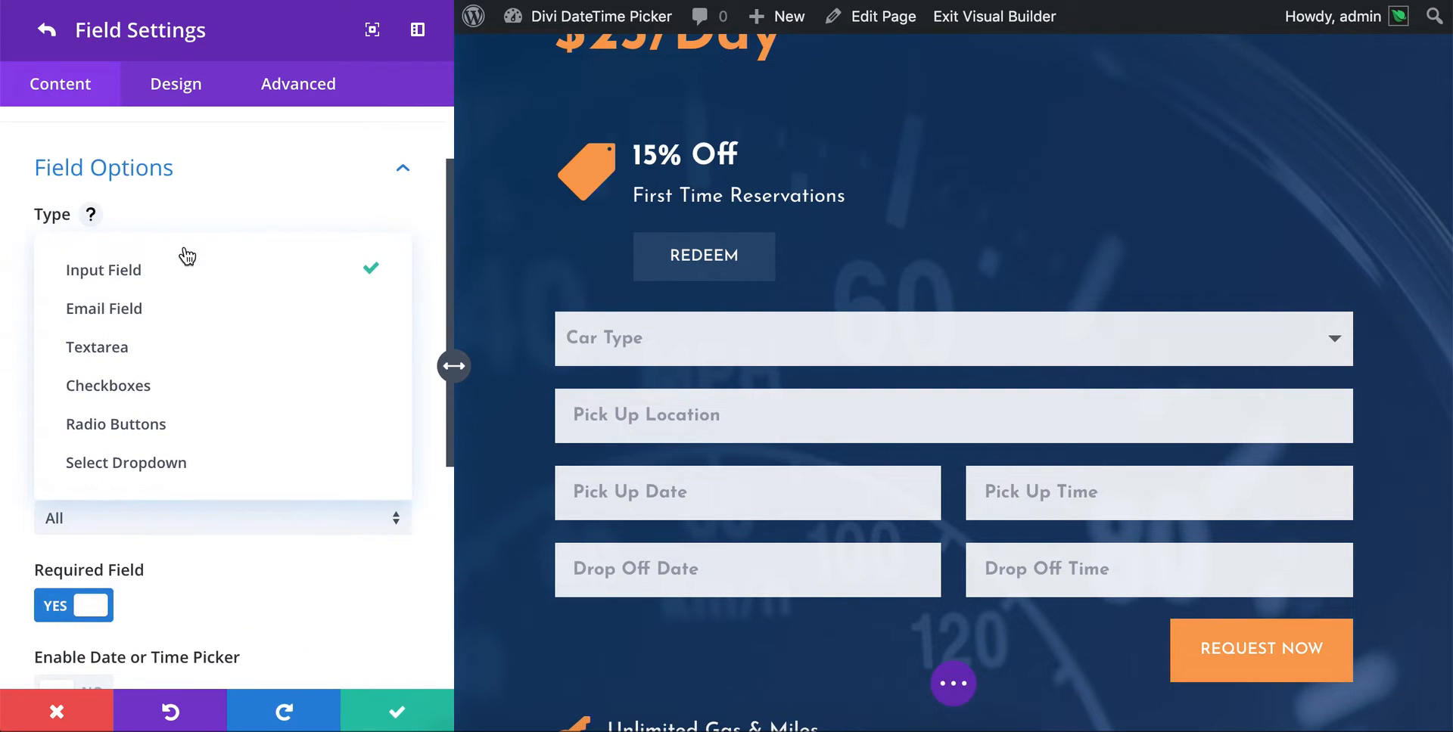
left_click(165, 306)
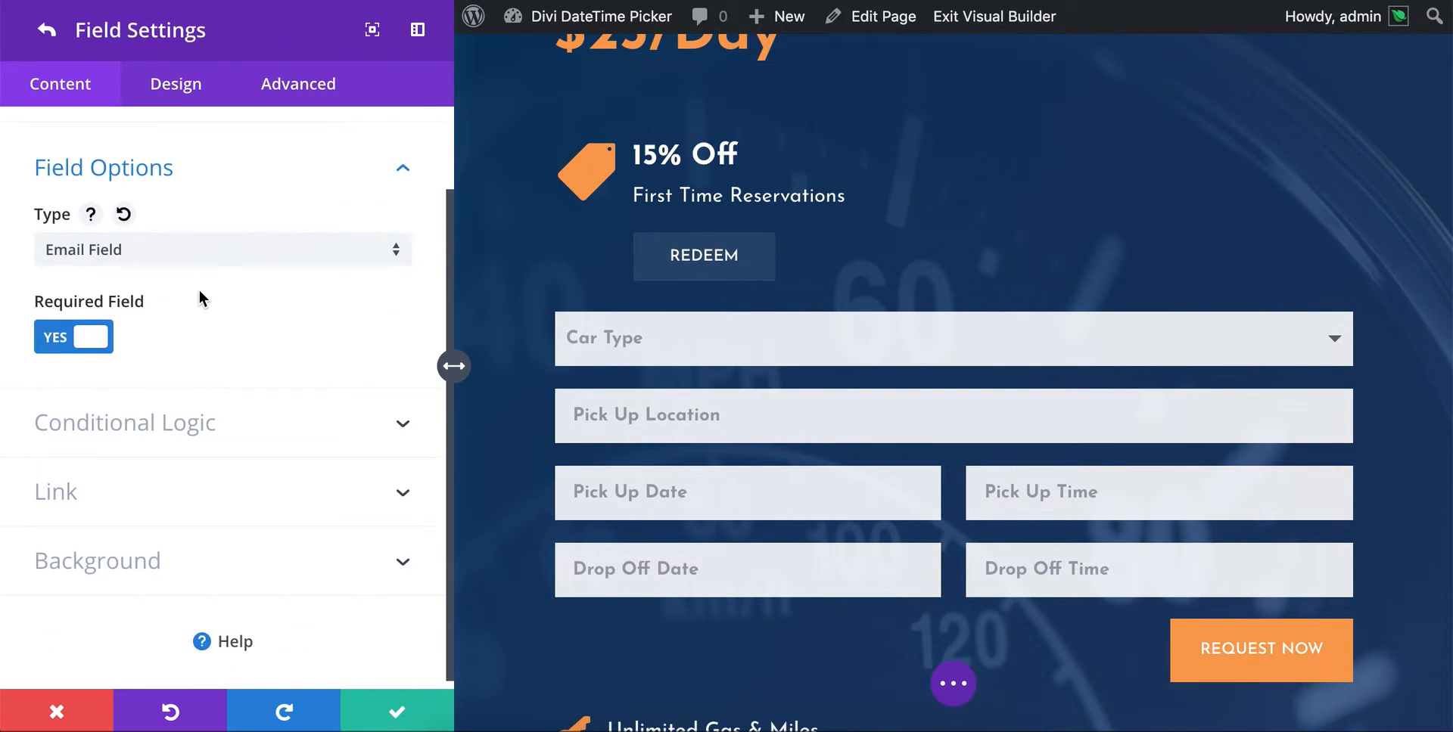
left_click(190, 247)
left_click(173, 260)
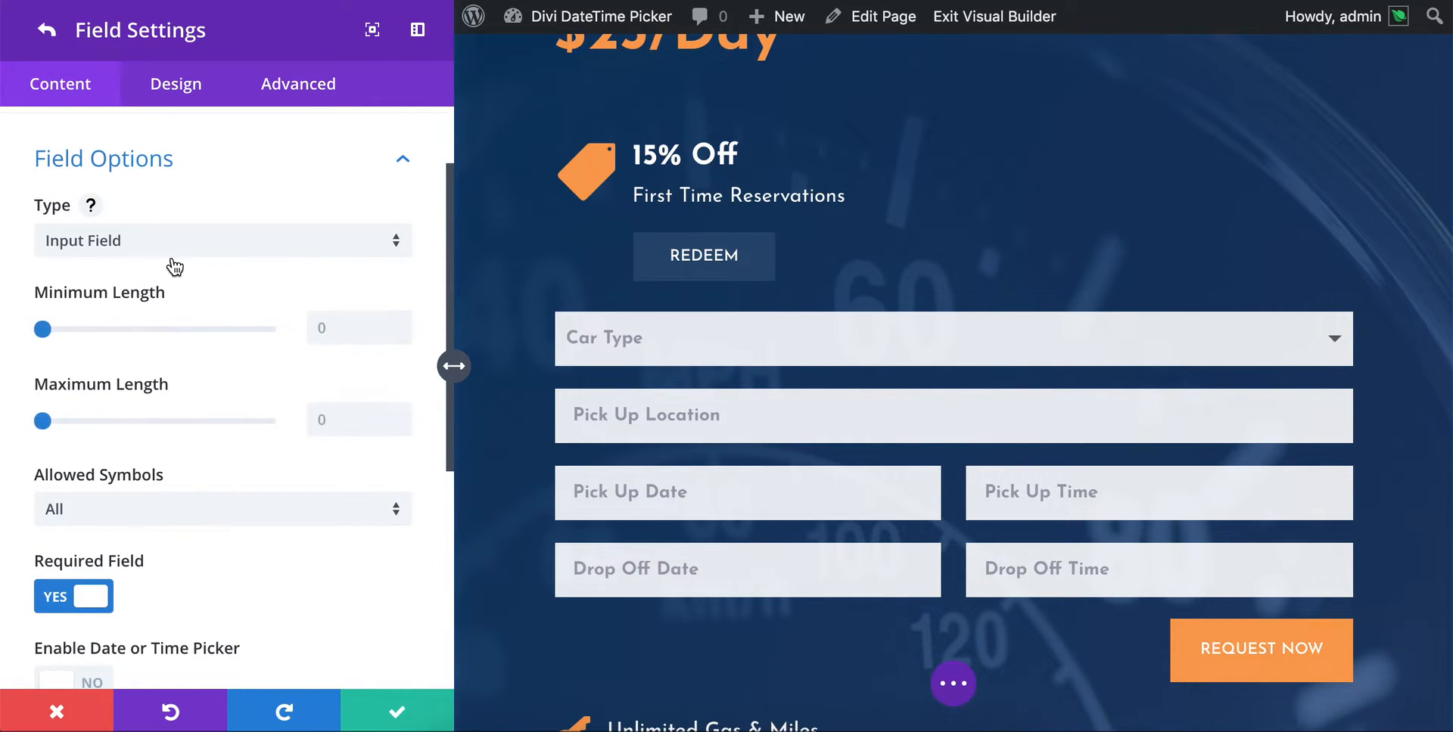
- Enable the date or time picker for the Pick Up Date field
scroll(173, 265, "down", 2)
scroll(173, 266, "down", 3)
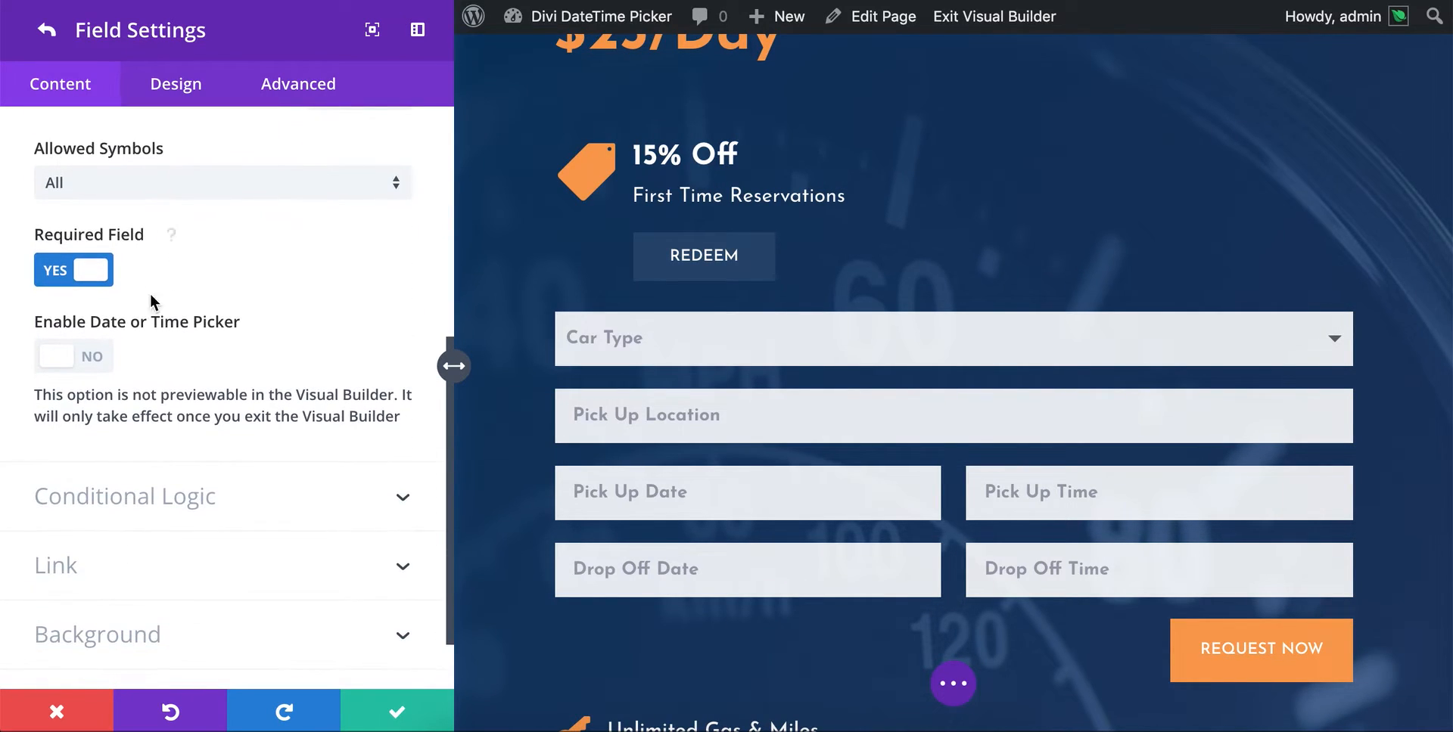
left_click(61, 362)
scroll(253, 334, "down", 3)
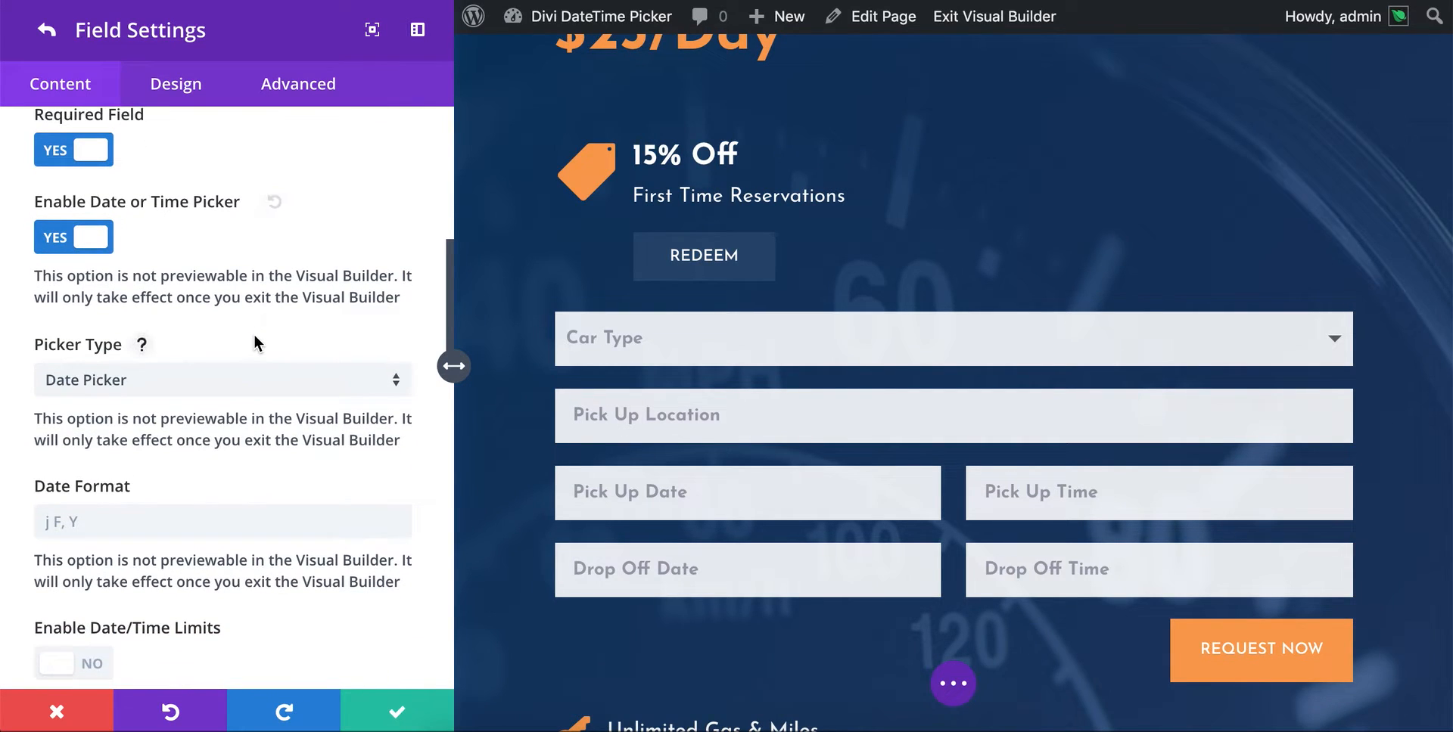
- Review the Pick Up Date field's picker type choices, date format and date/time limit options
scroll(178, 363, "down", 4)
scroll(181, 365, "up", 2)
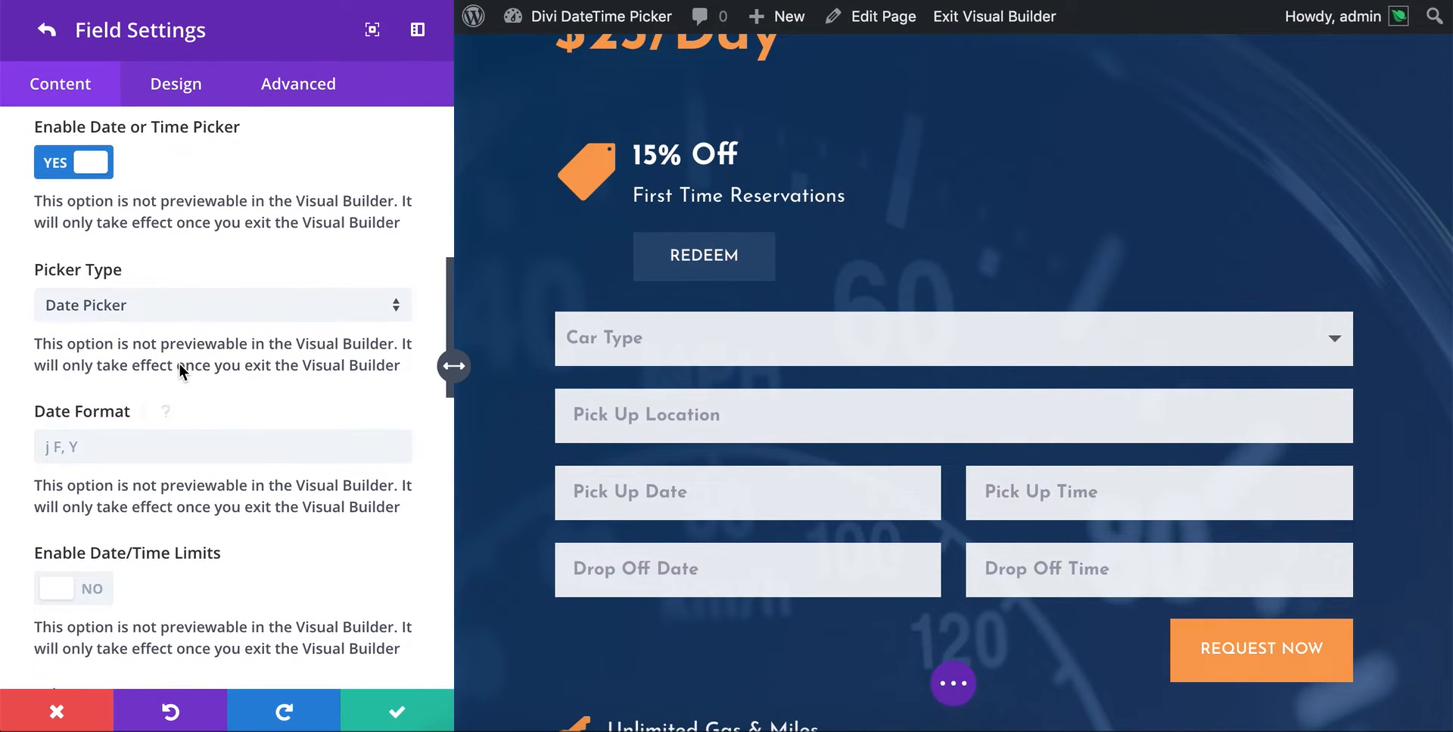
left_click(104, 306)
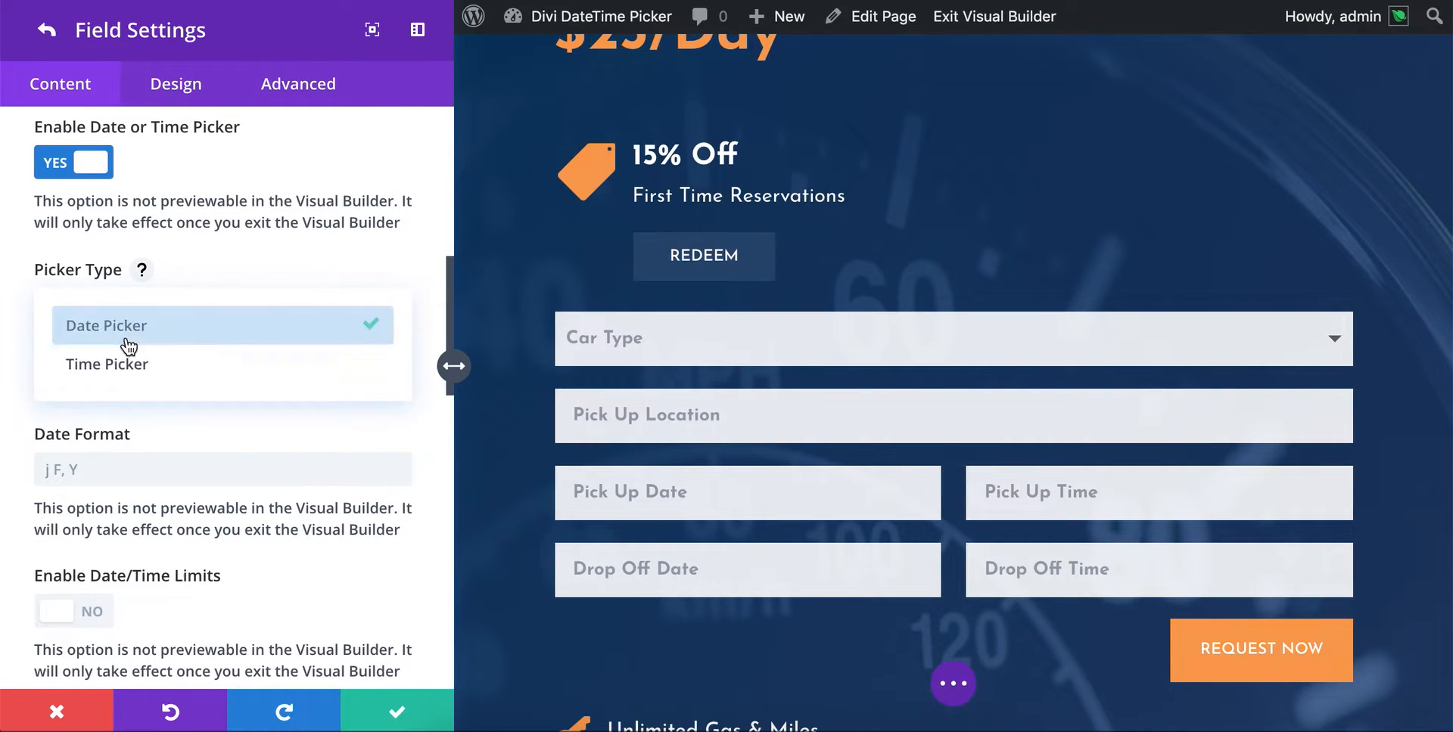
left_click(239, 265)
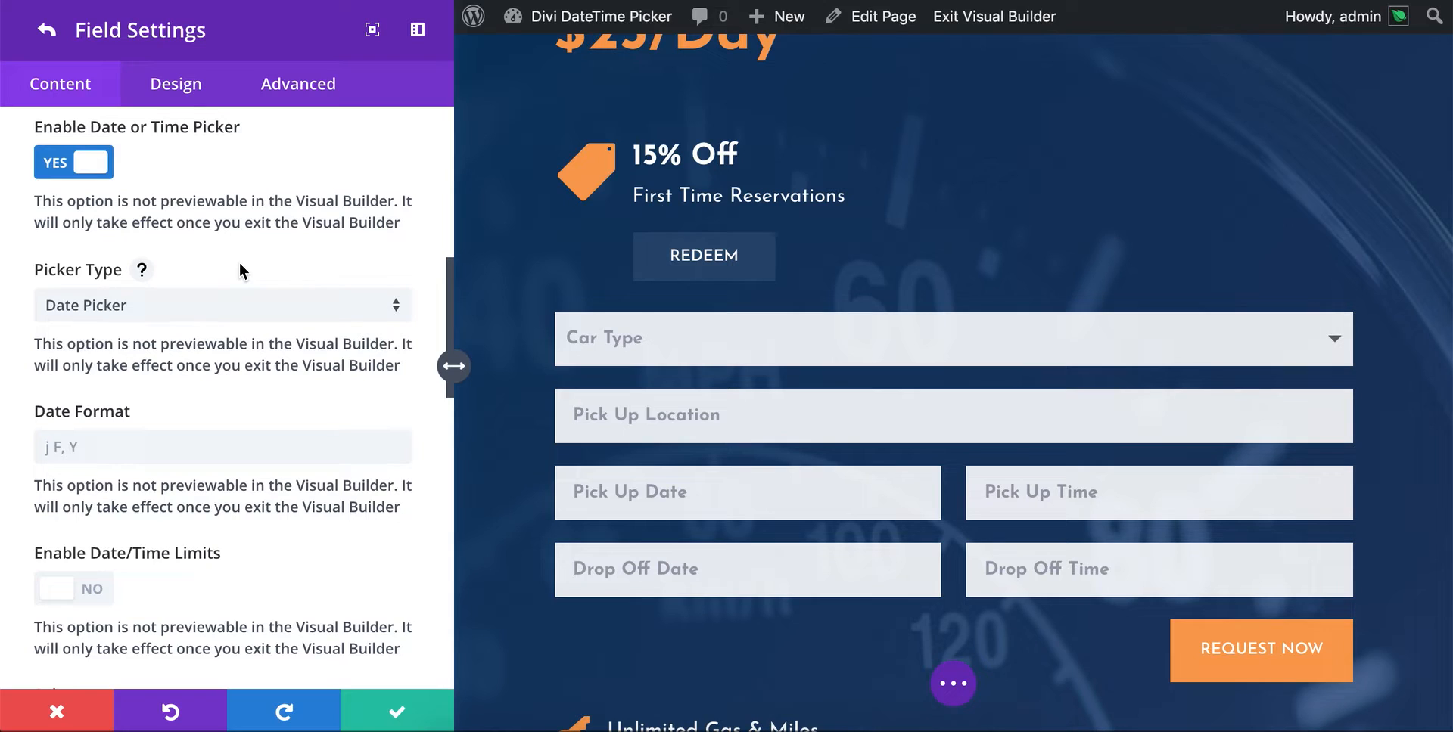
scroll(239, 262, "down", 3)
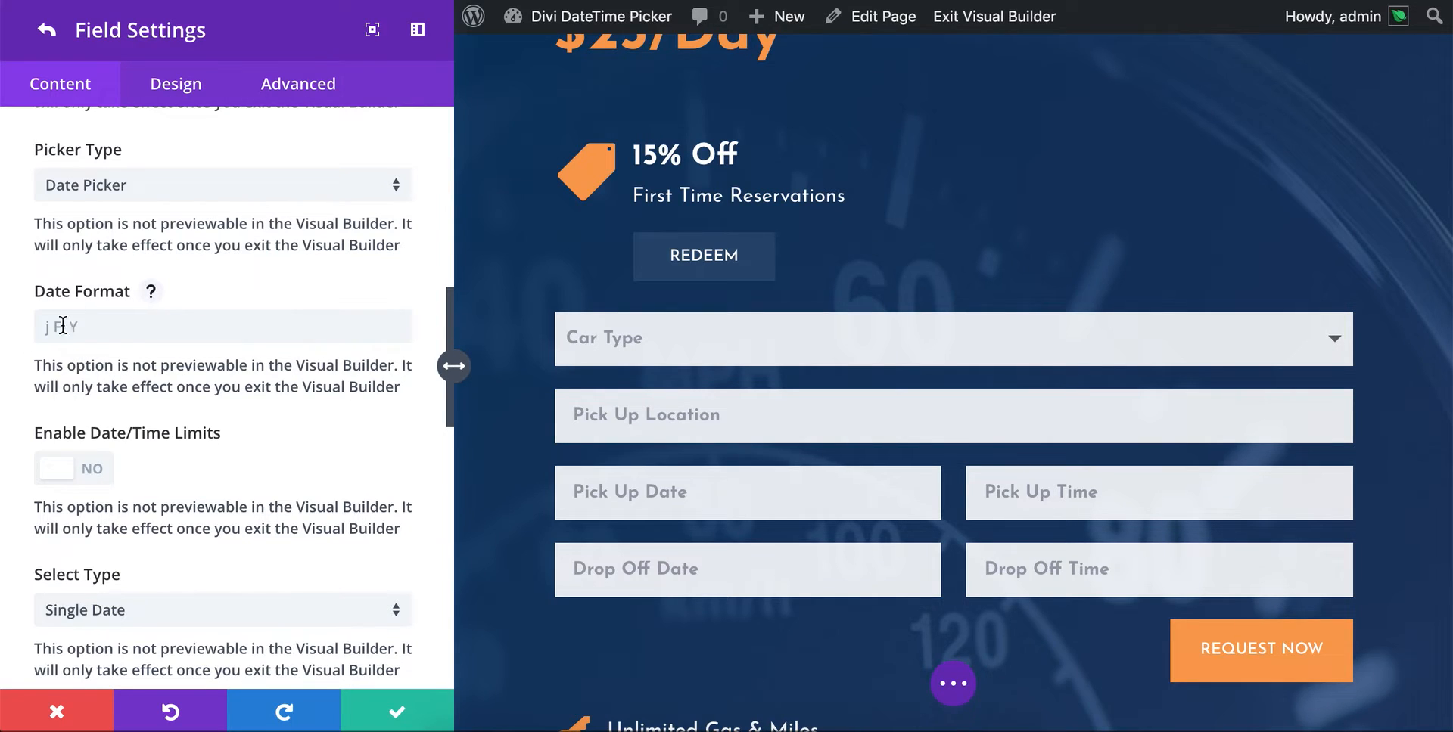
scroll(125, 380, "down", 2)
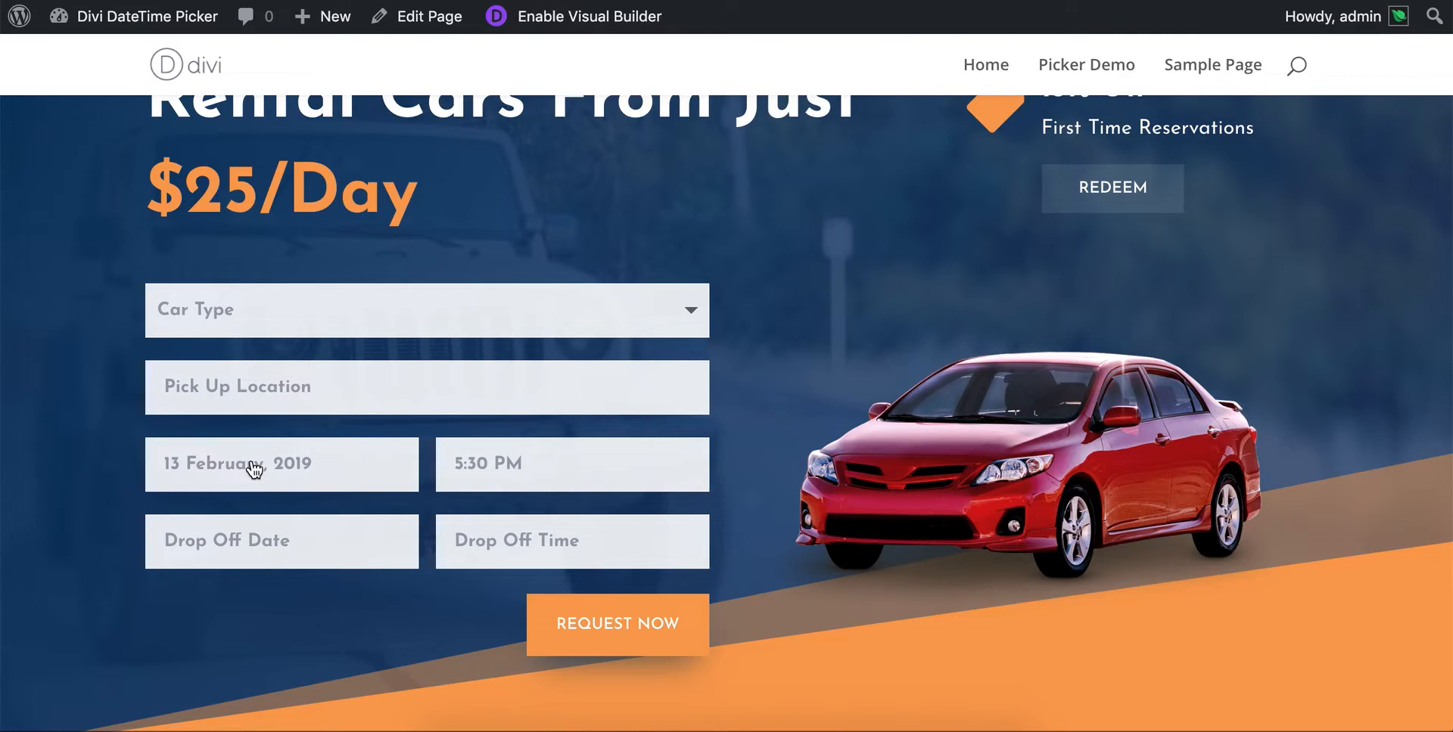
- Open the Pick Up Date calendar on the live page and browse backward and forward through its months
left_click(253, 466)
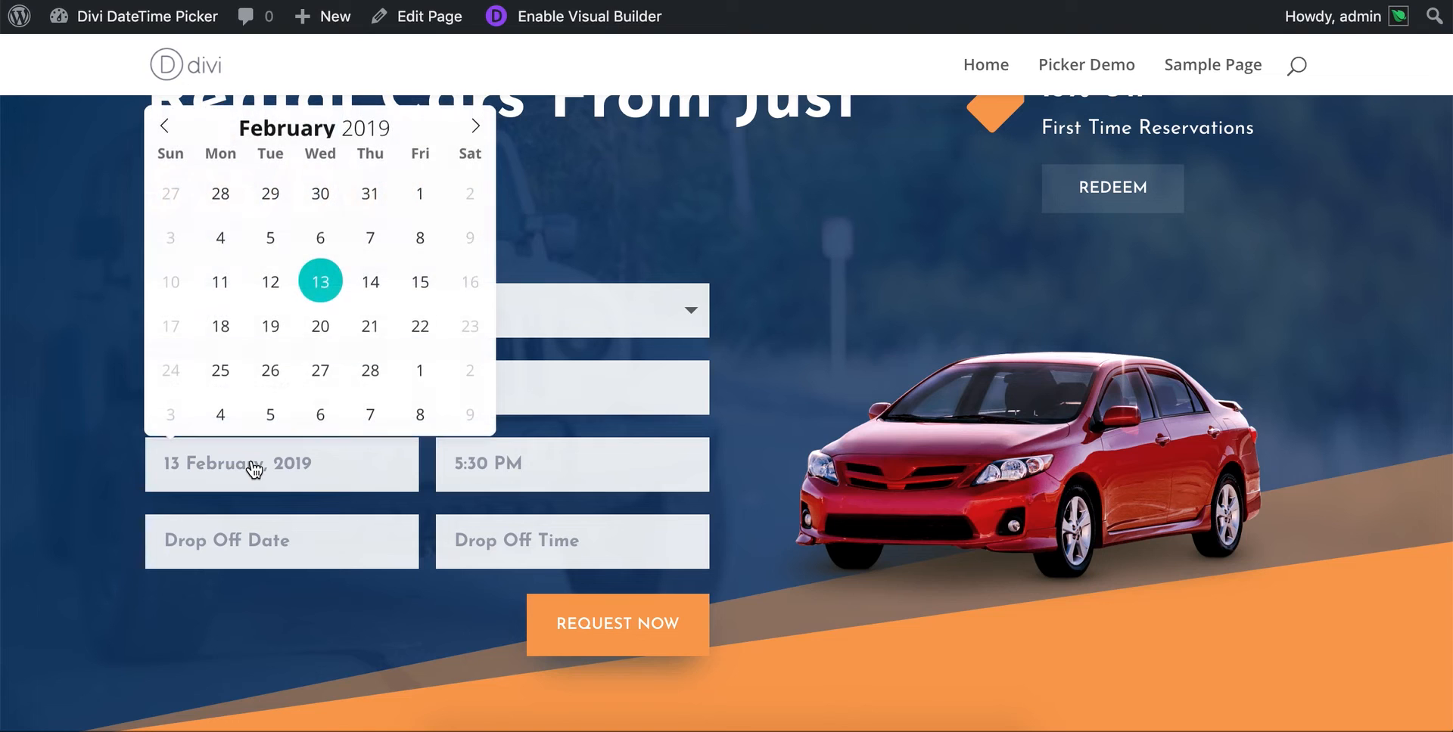
left_click(168, 127)
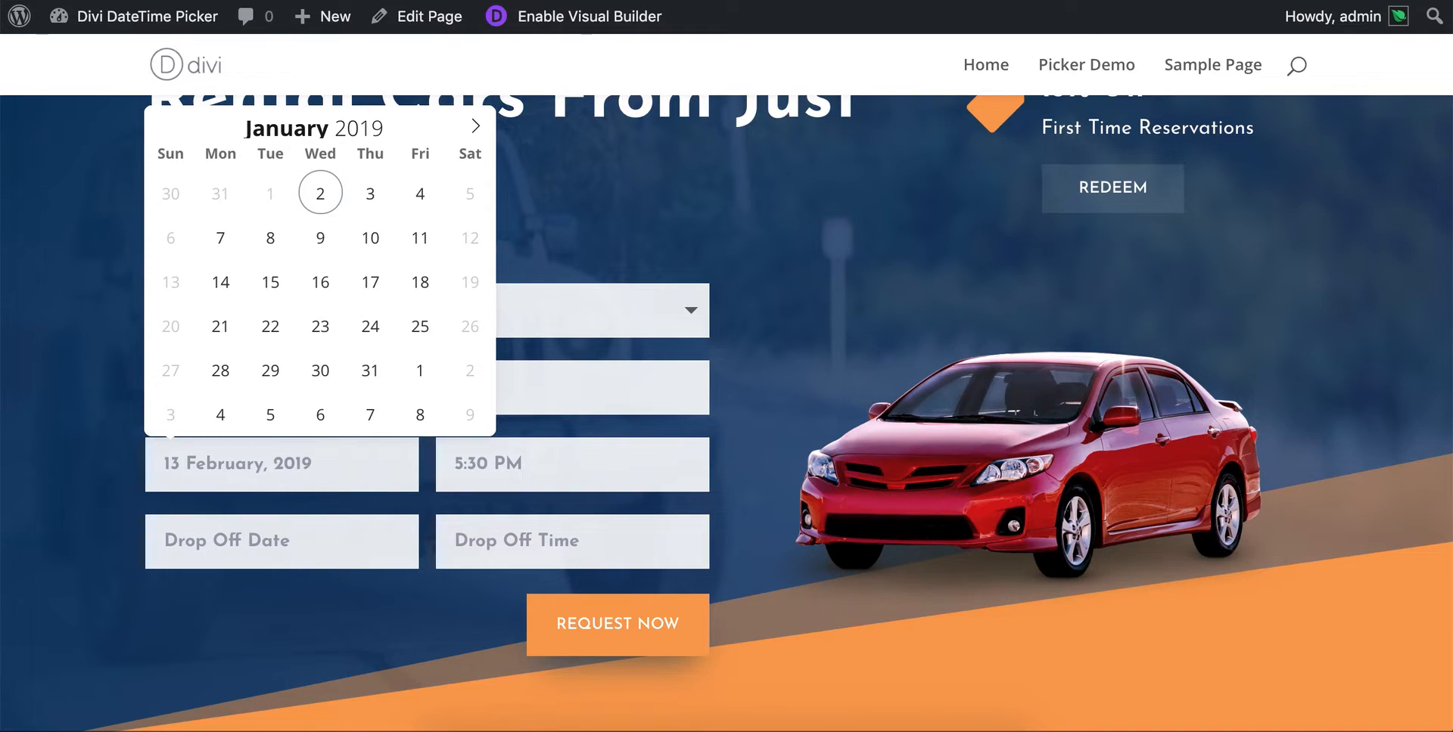
left_click(476, 127)
left_click(476, 127)
left_click(476, 127)
left_click(476, 127)
left_click(476, 127)
left_click(168, 128)
left_click(168, 127)
left_click(168, 127)
left_click(165, 129)
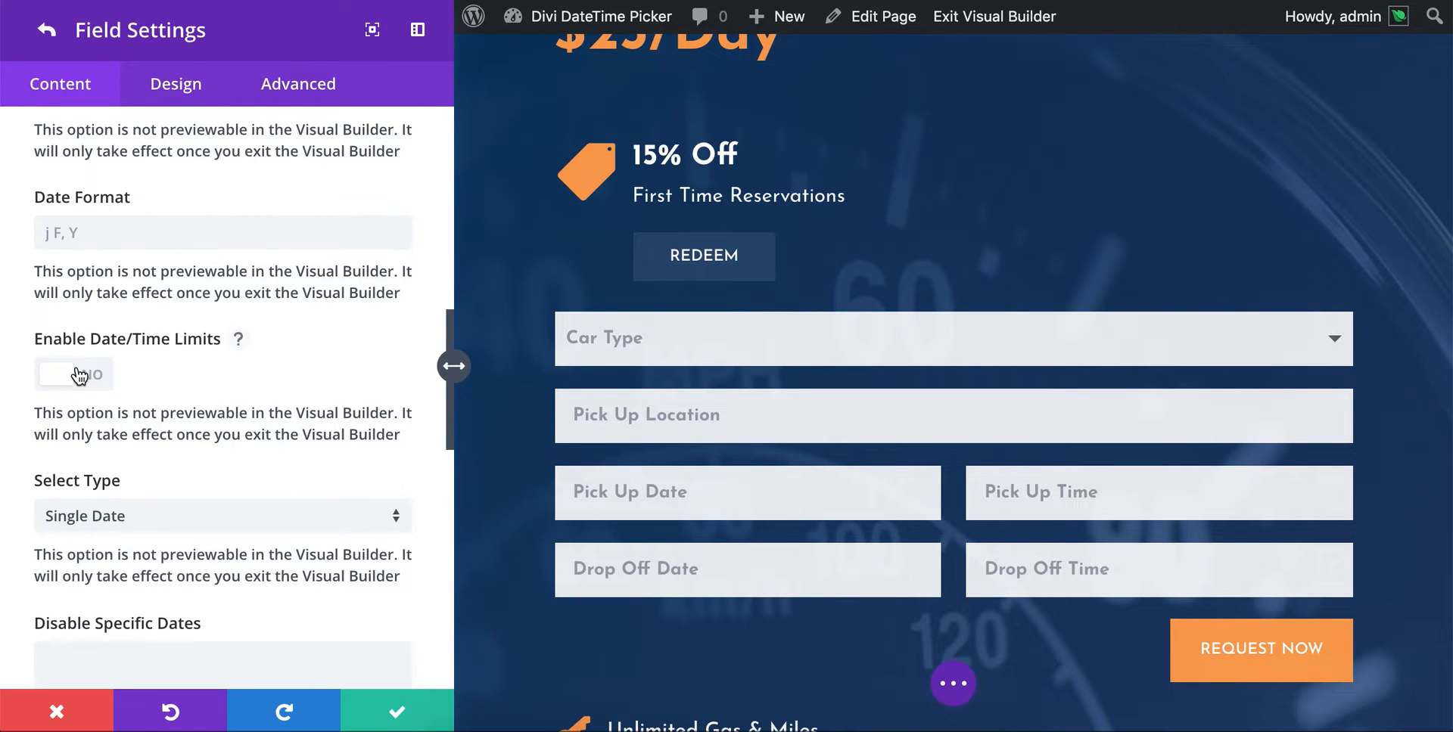
- Enable date/time limits for the Pick Up Date field and turn on its minimum date/time option
left_click(78, 375)
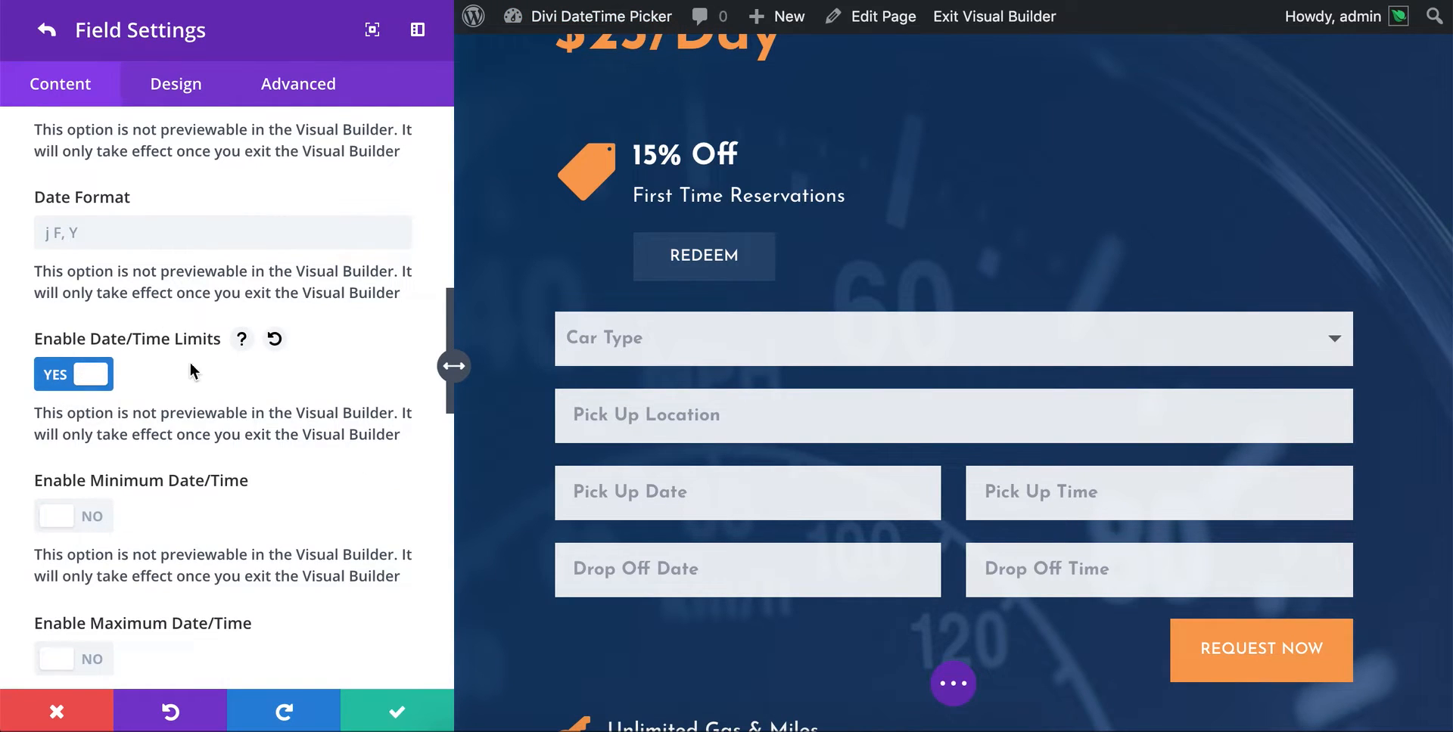
scroll(274, 351, "down", 3)
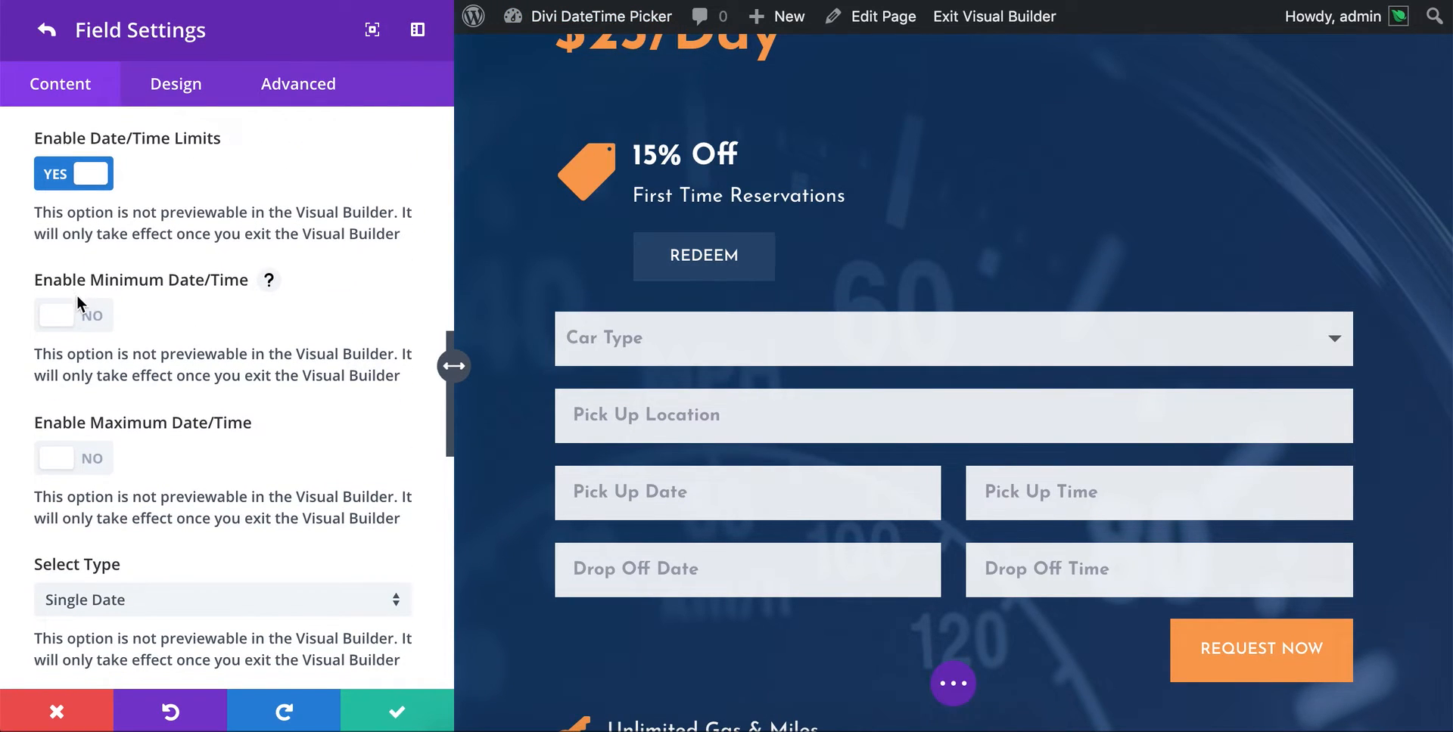
left_click(88, 318)
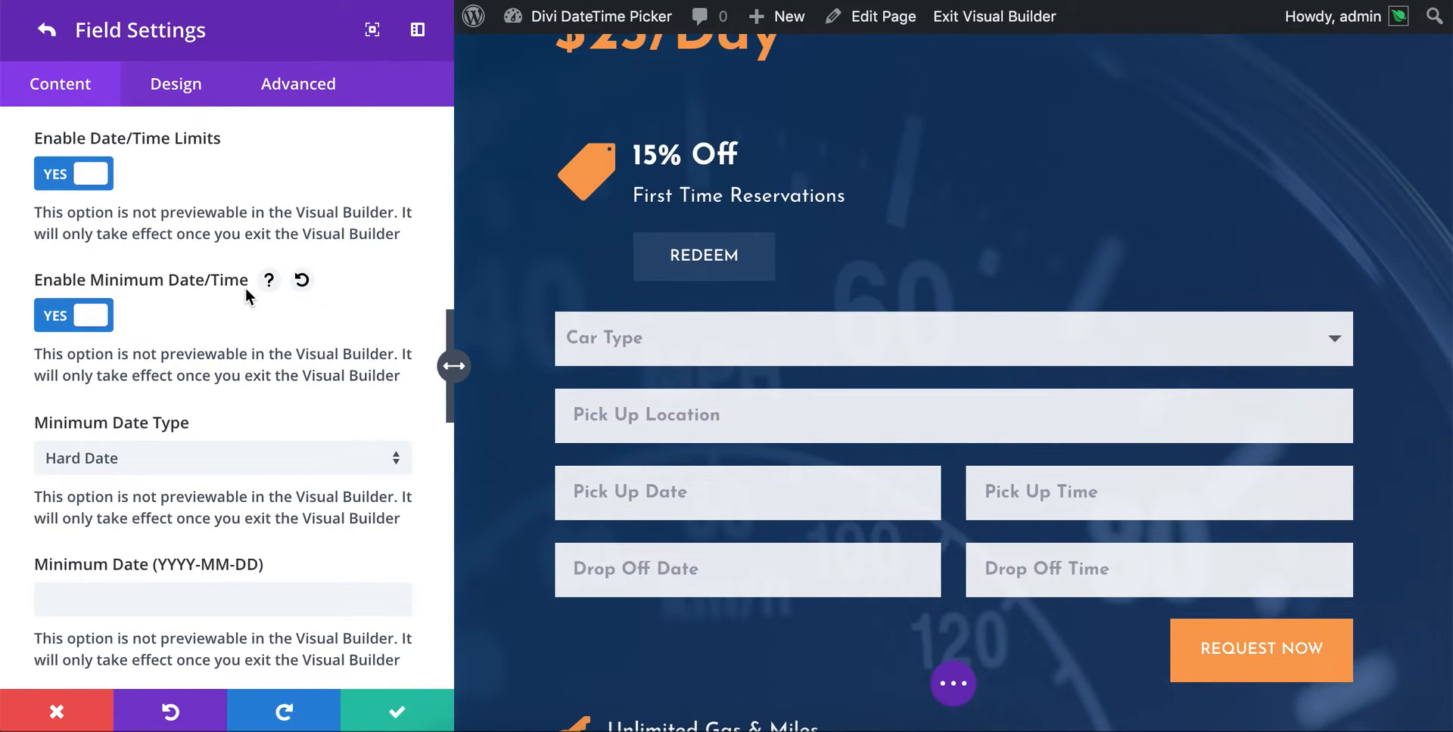
scroll(247, 295, "down", 2)
scroll(247, 295, "down", 1)
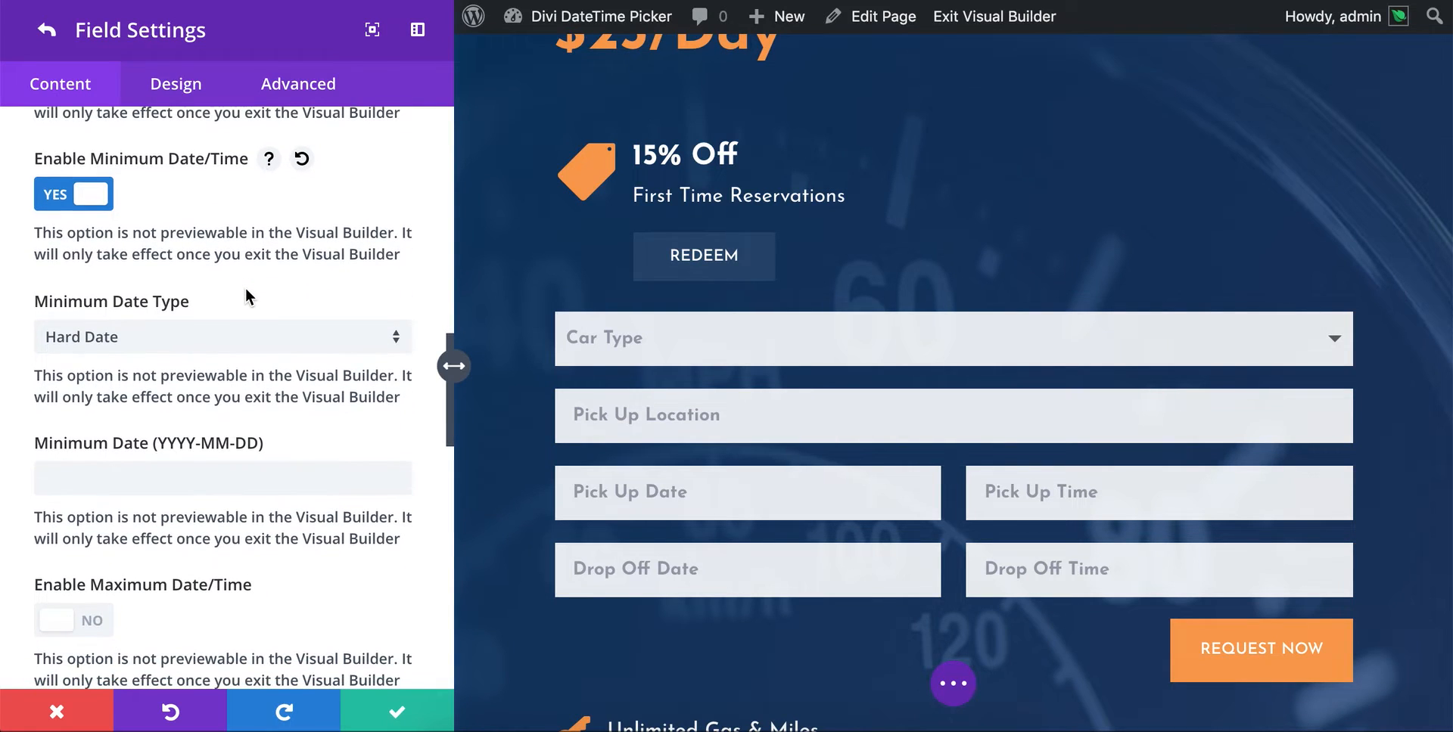
scroll(247, 295, "down", 1)
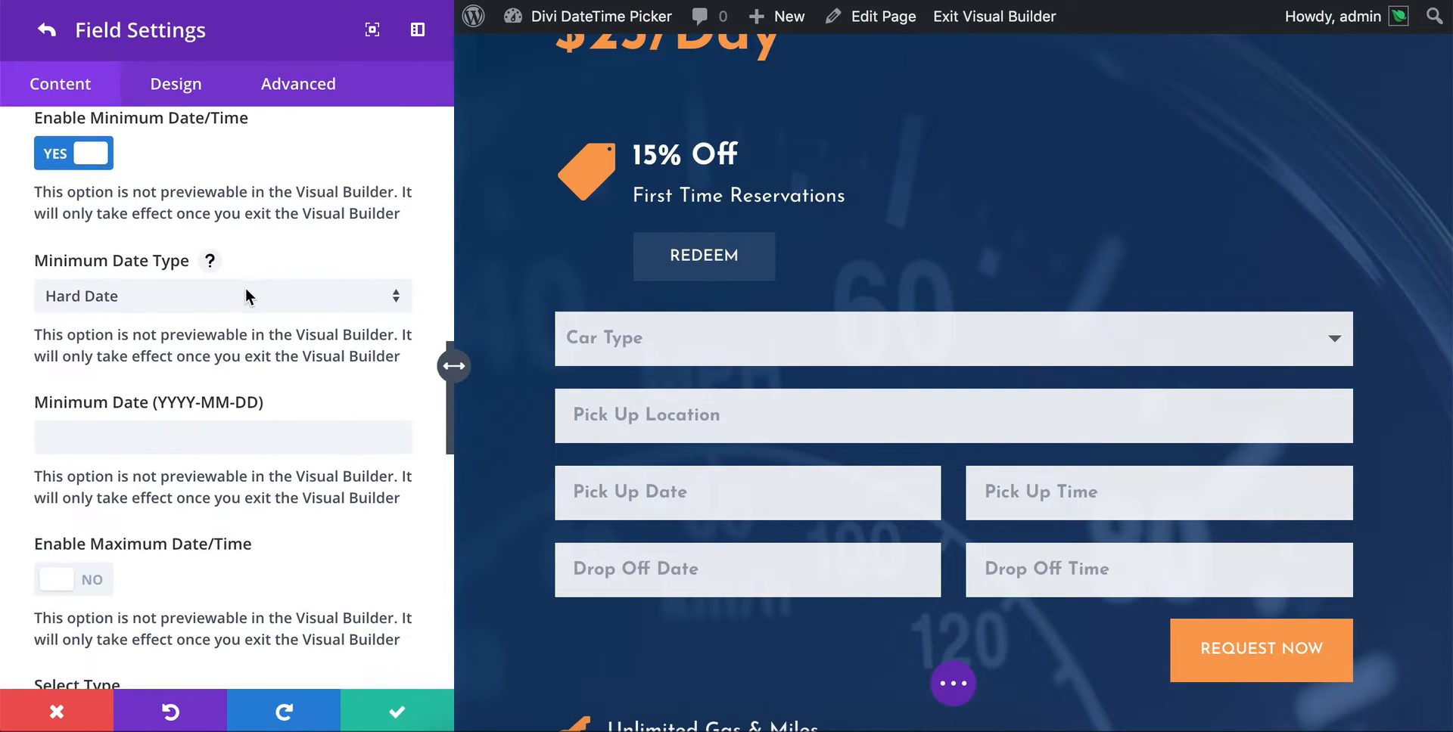
- Try a hard minimum date of 2018-12-25 and clear the entry
left_click(183, 298)
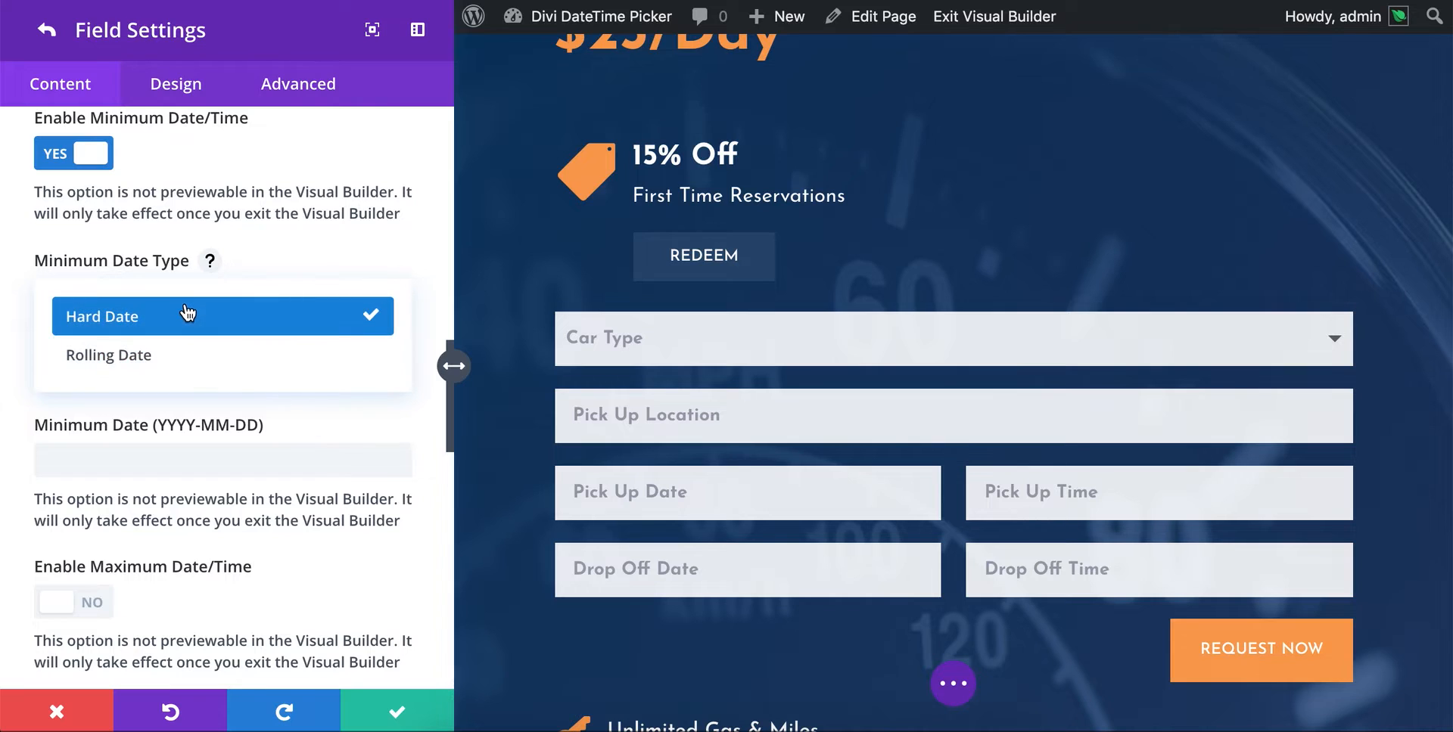
left_click(258, 250)
left_click(132, 436)
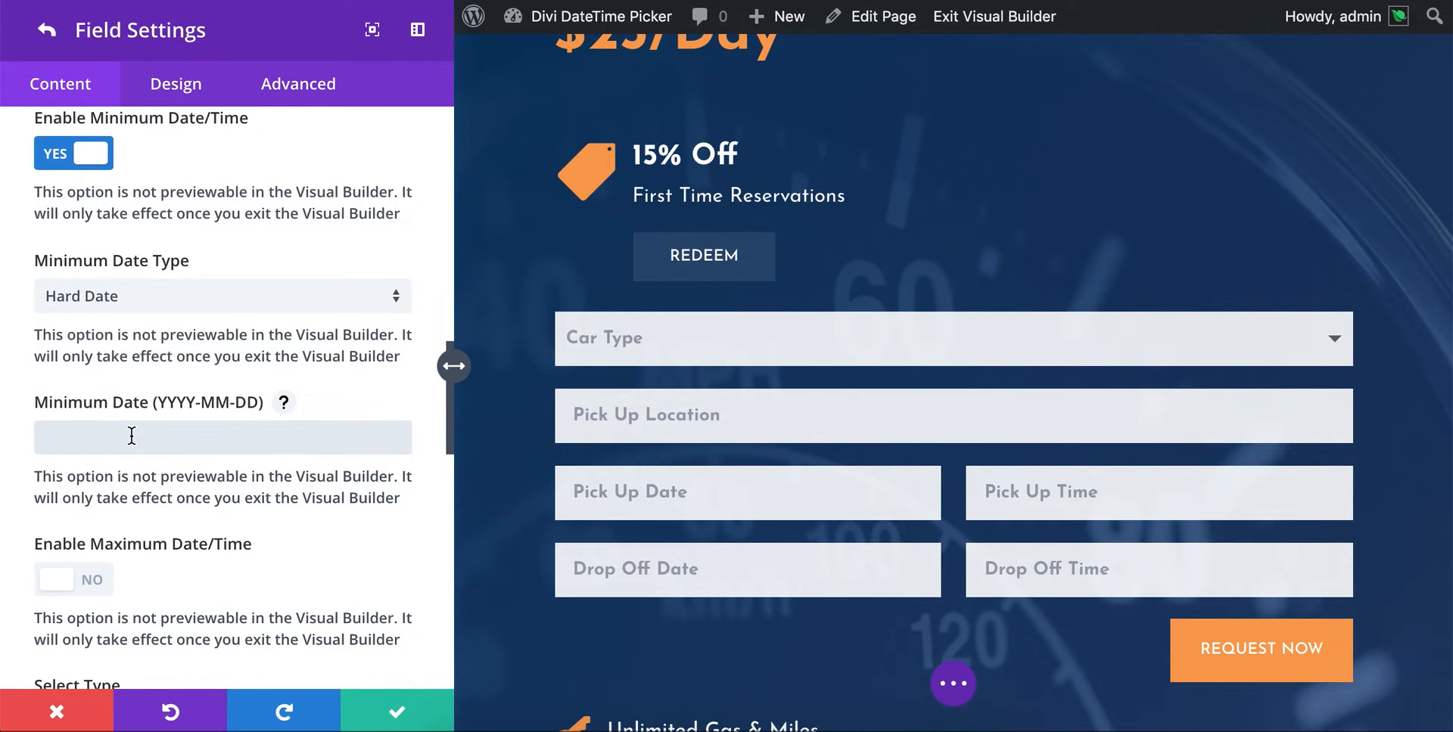
type("2018-12")
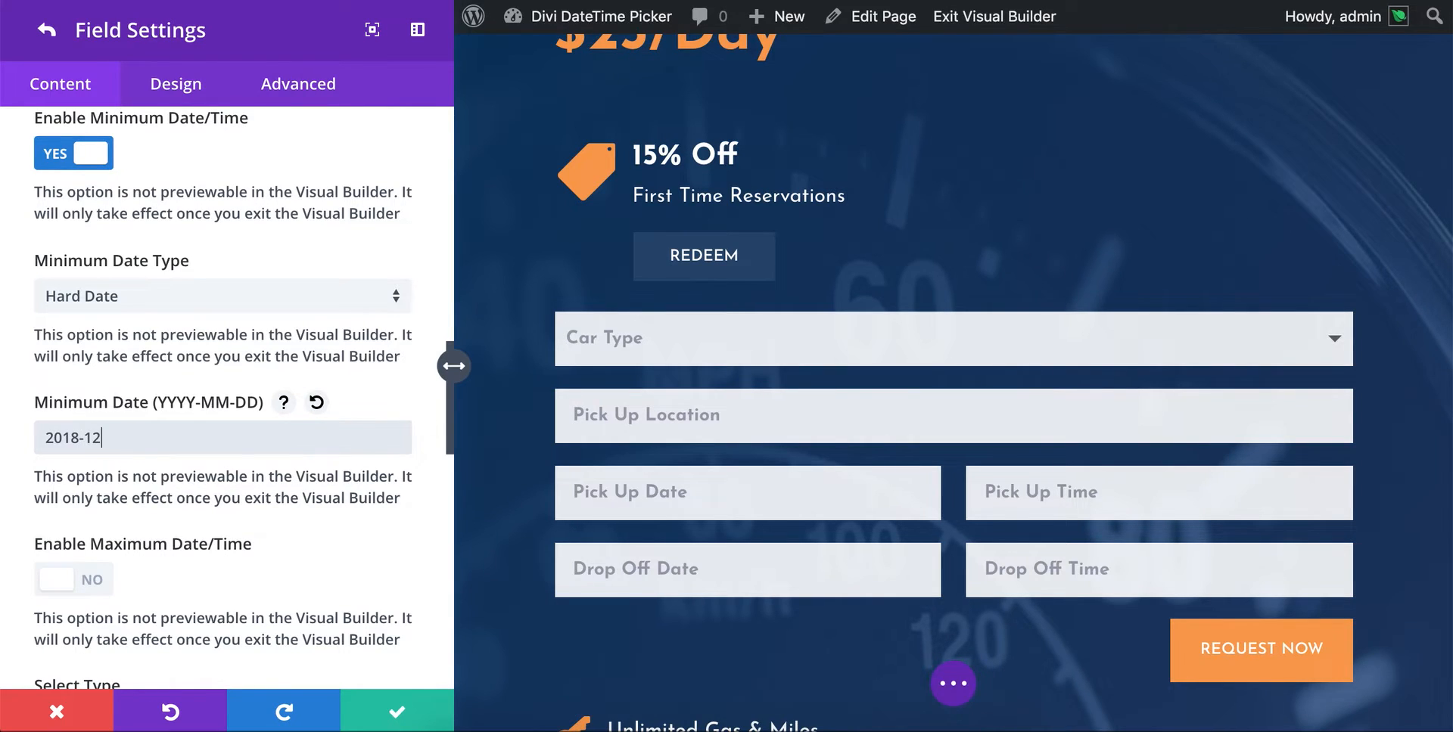
type("-25")
left_click_drag(125, 437, 10, 441)
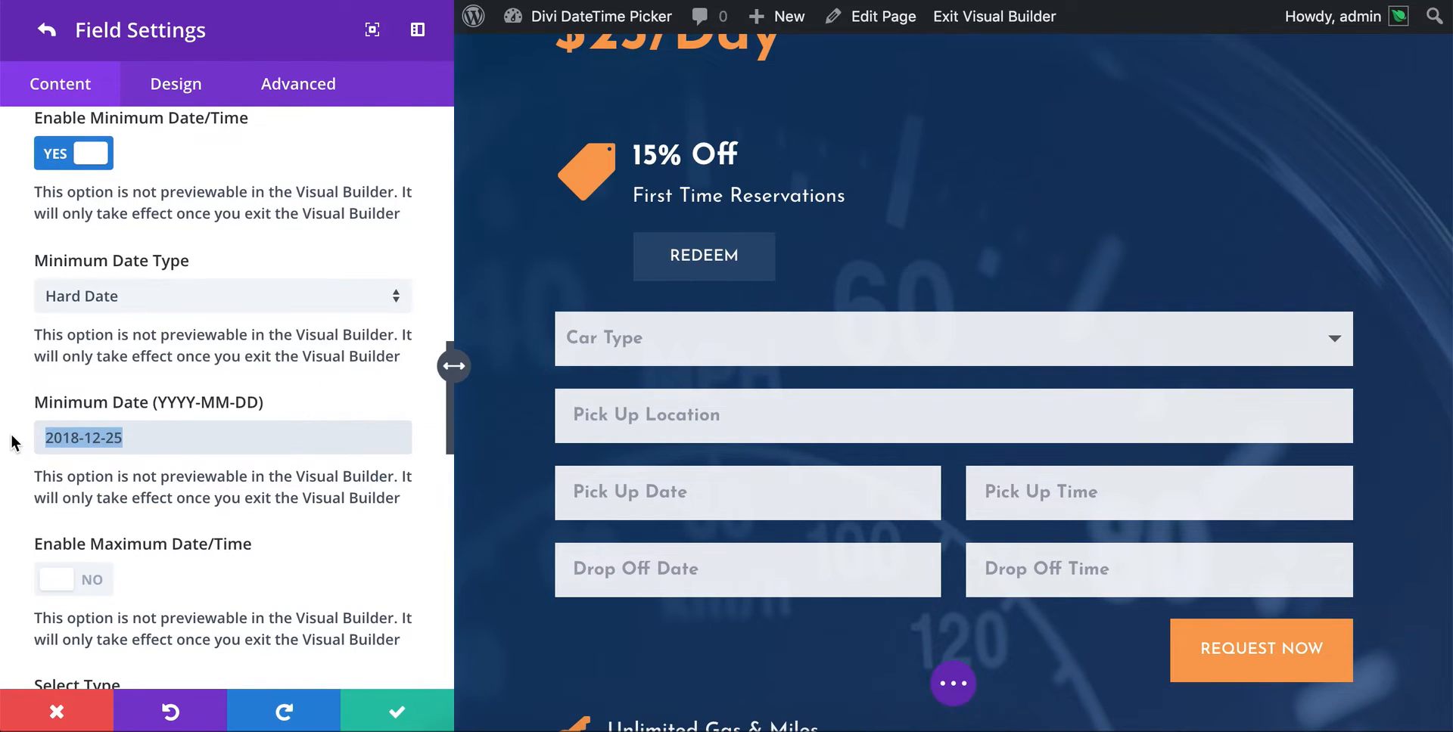
key("BackSpace")
- Change the minimum date type to Rolling Date
left_click(152, 303)
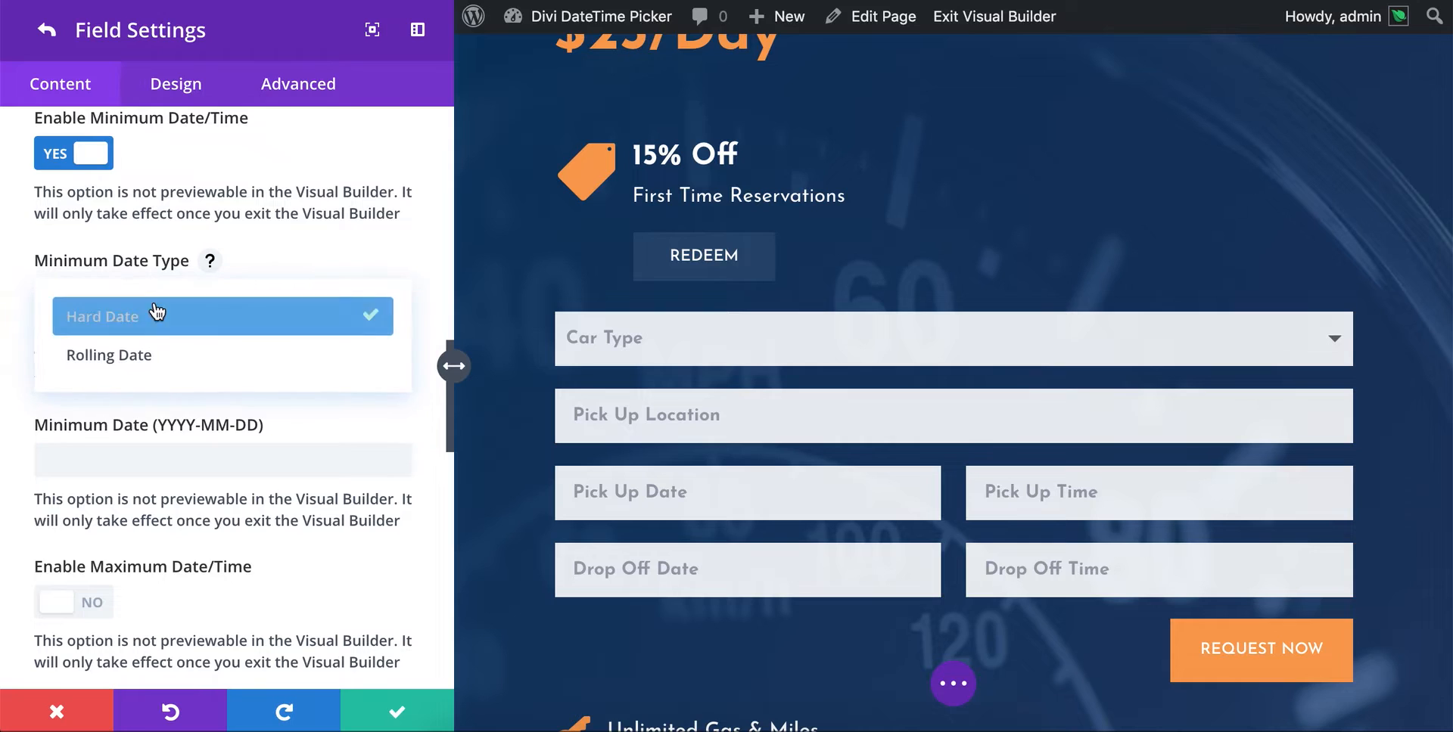
left_click(146, 356)
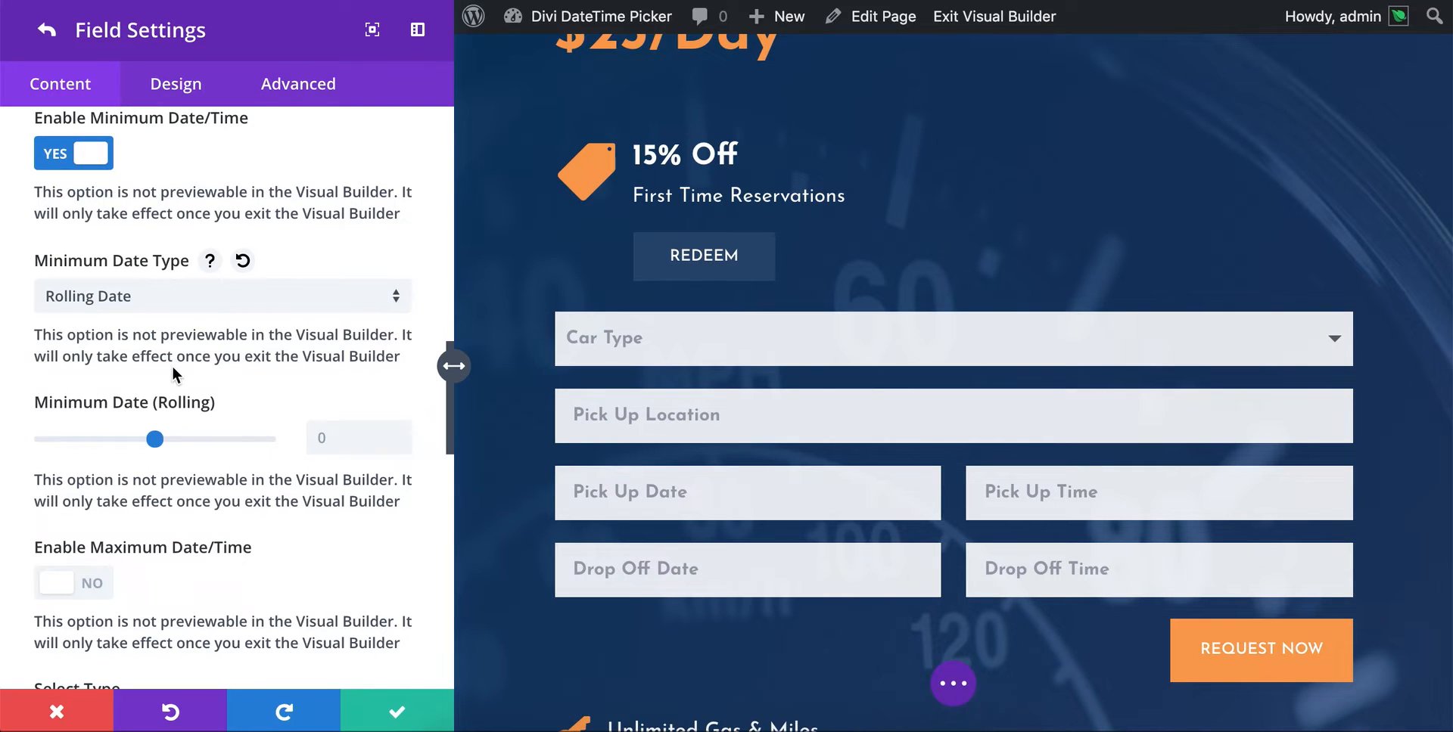
scroll(171, 366, "down", 1)
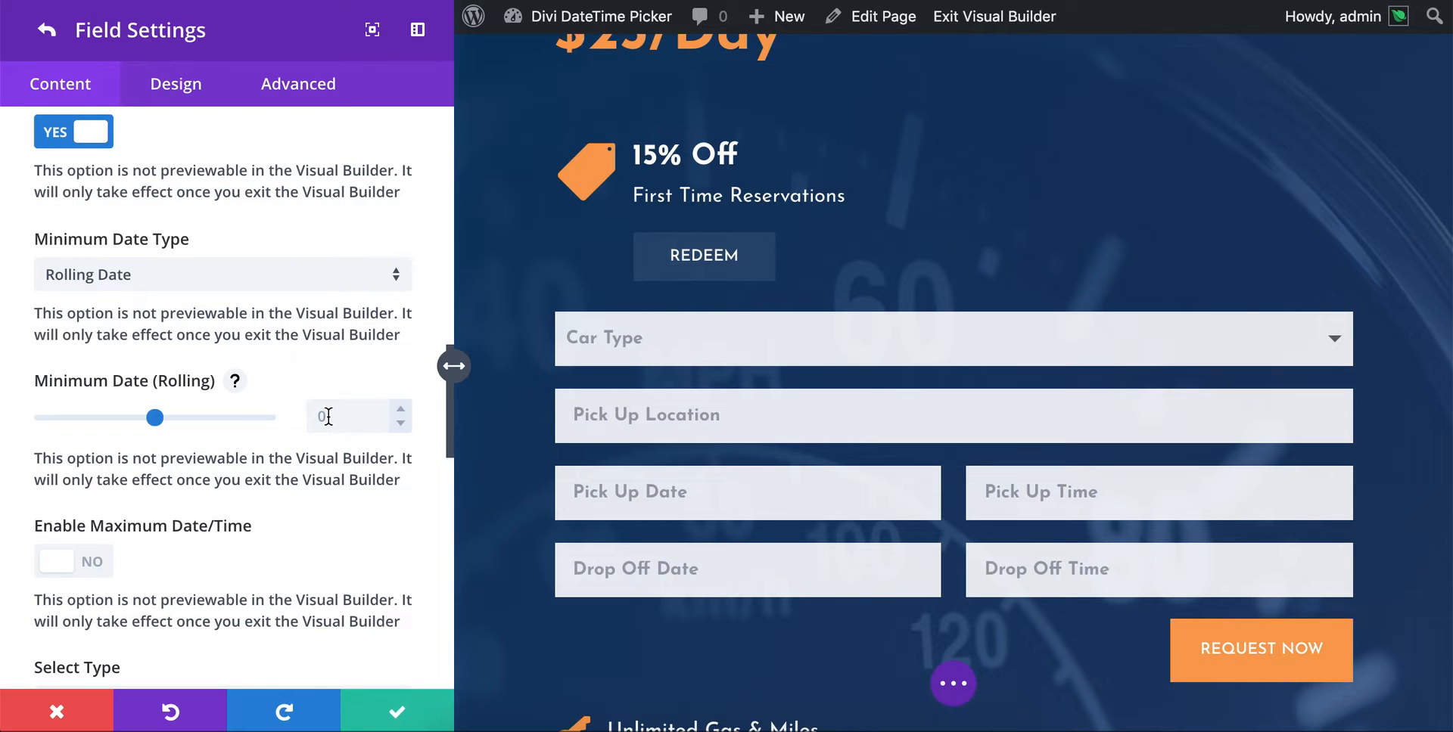
- Try a rolling minimum date of -78 and read the option's help text
mouse_move(155, 426)
left_mouse_down()
mouse_move(171, 427)
mouse_move(112, 426)
mouse_move(132, 418)
left_mouse_up()
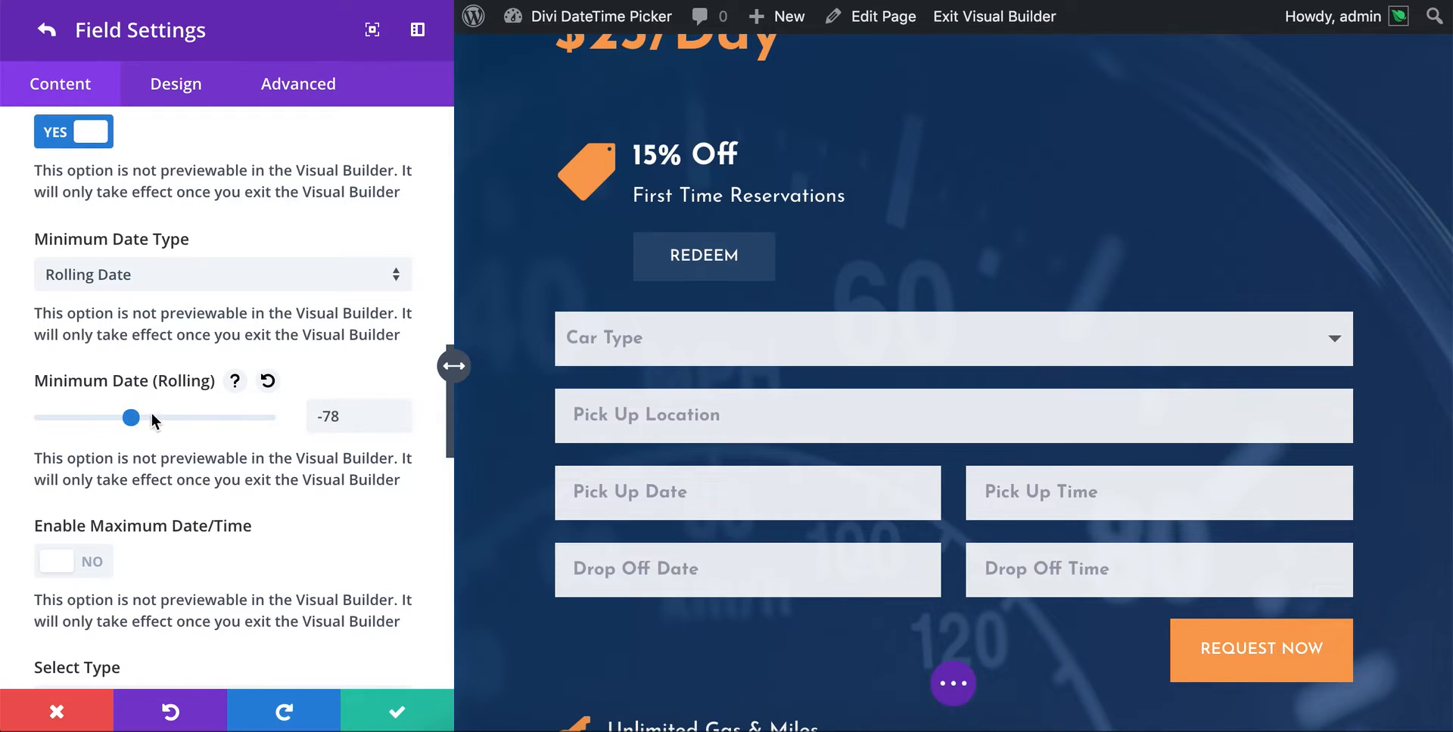
left_click(235, 381)
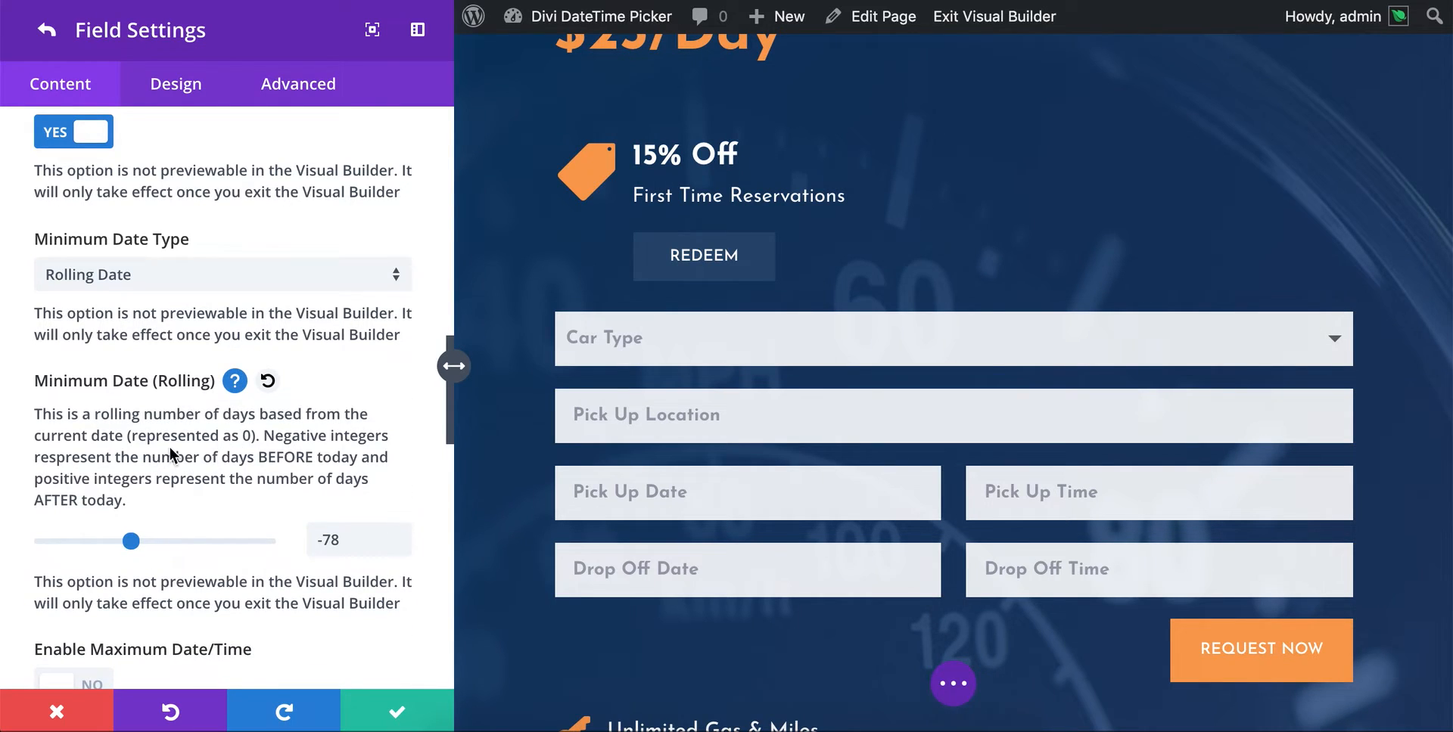
left_click(234, 382)
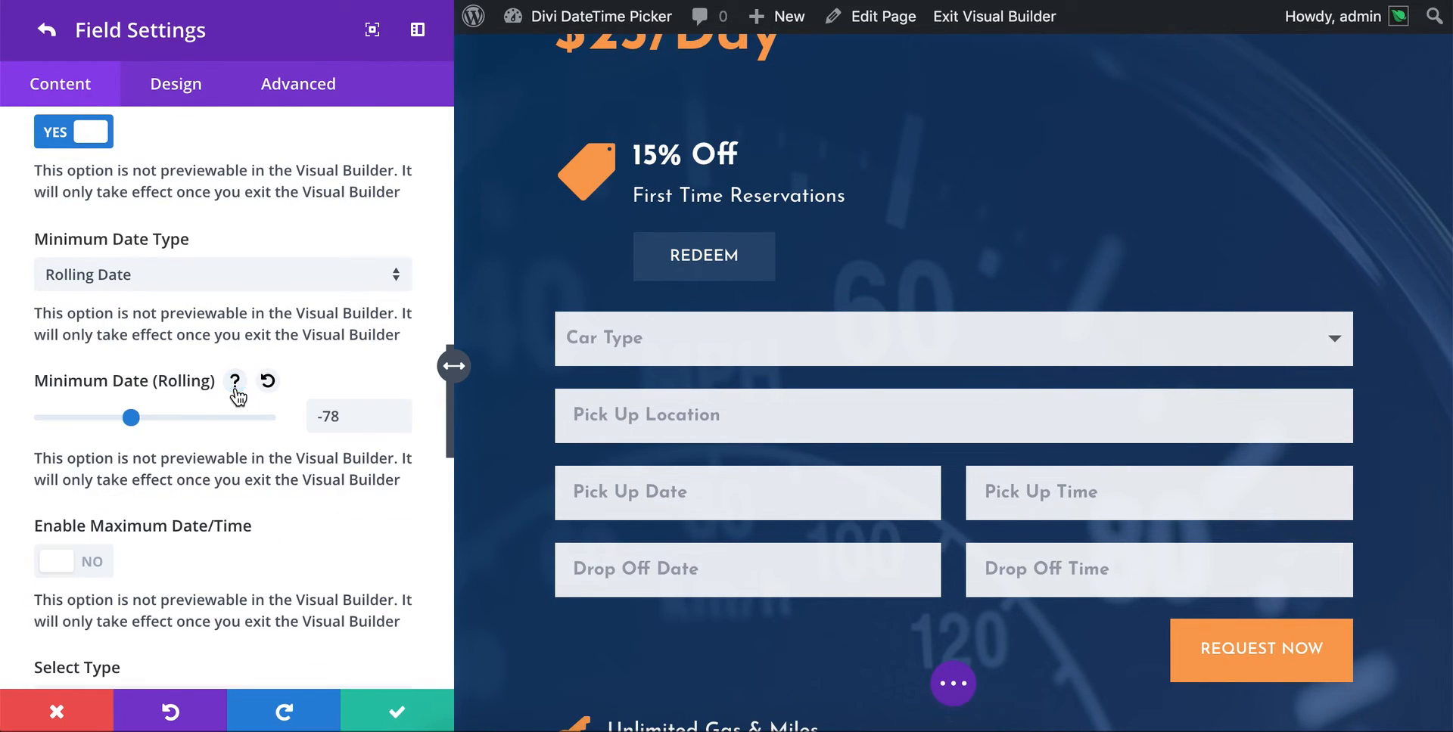
- Try different rolling minimum date values, including 2 and 6
left_click_drag(131, 417, 141, 417)
left_click(310, 419)
type("2")
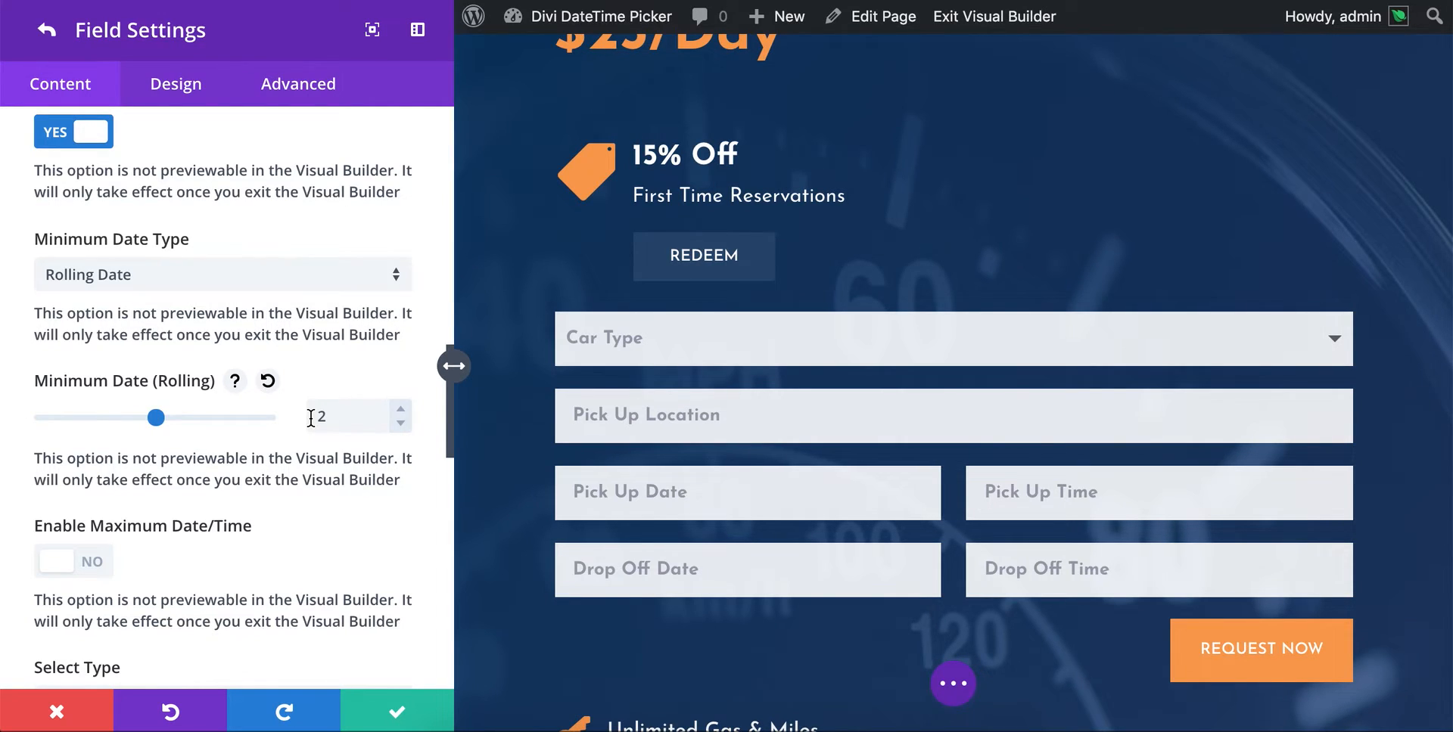
left_click_drag(156, 418, 160, 422)
left_click(157, 420)
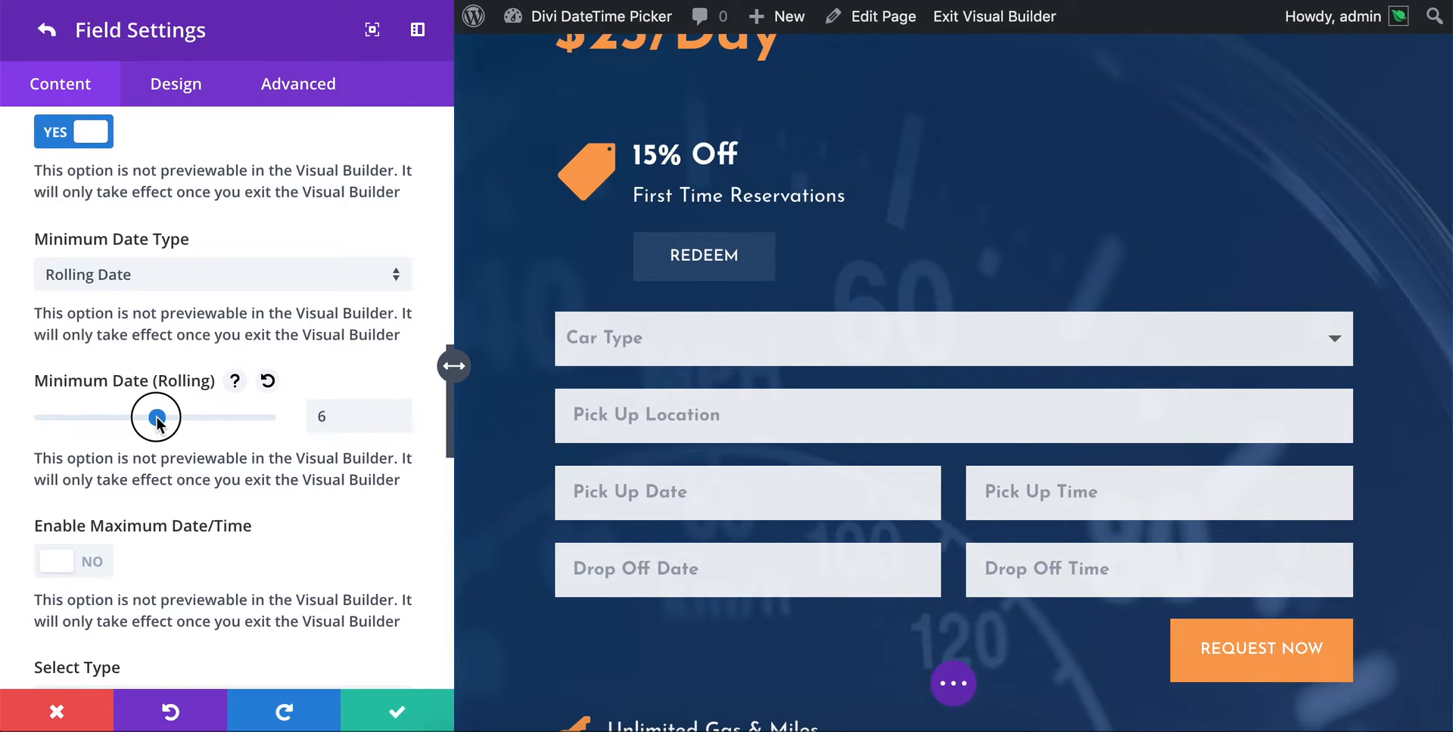
- Set the rolling minimum date to 2 days after today
double_click(330, 416)
type("2")
left_click(333, 507)
- Enable the maximum date/time and set a hard maximum date of 2019-06-01
scroll(104, 400, "down", 1)
scroll(105, 399, "down", 2)
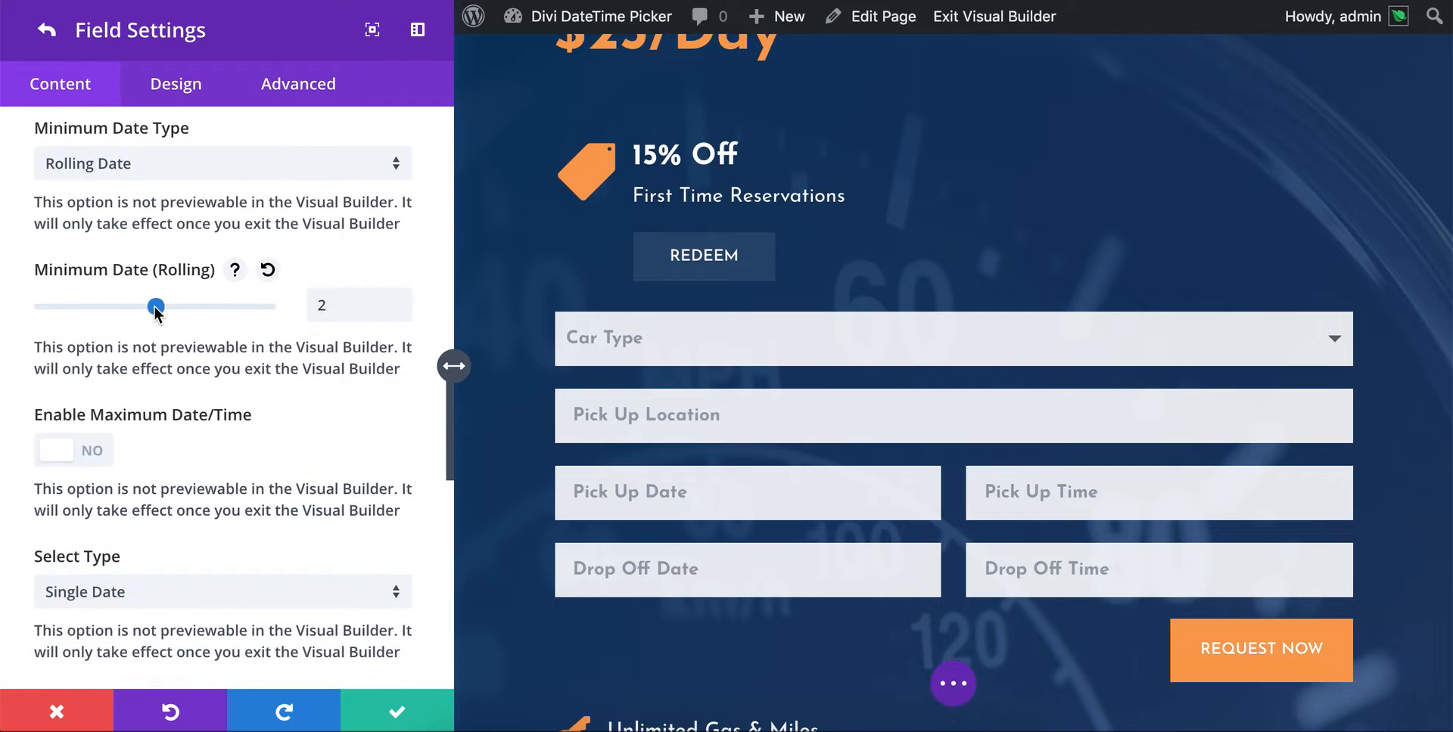
scroll(275, 342, "down", 1)
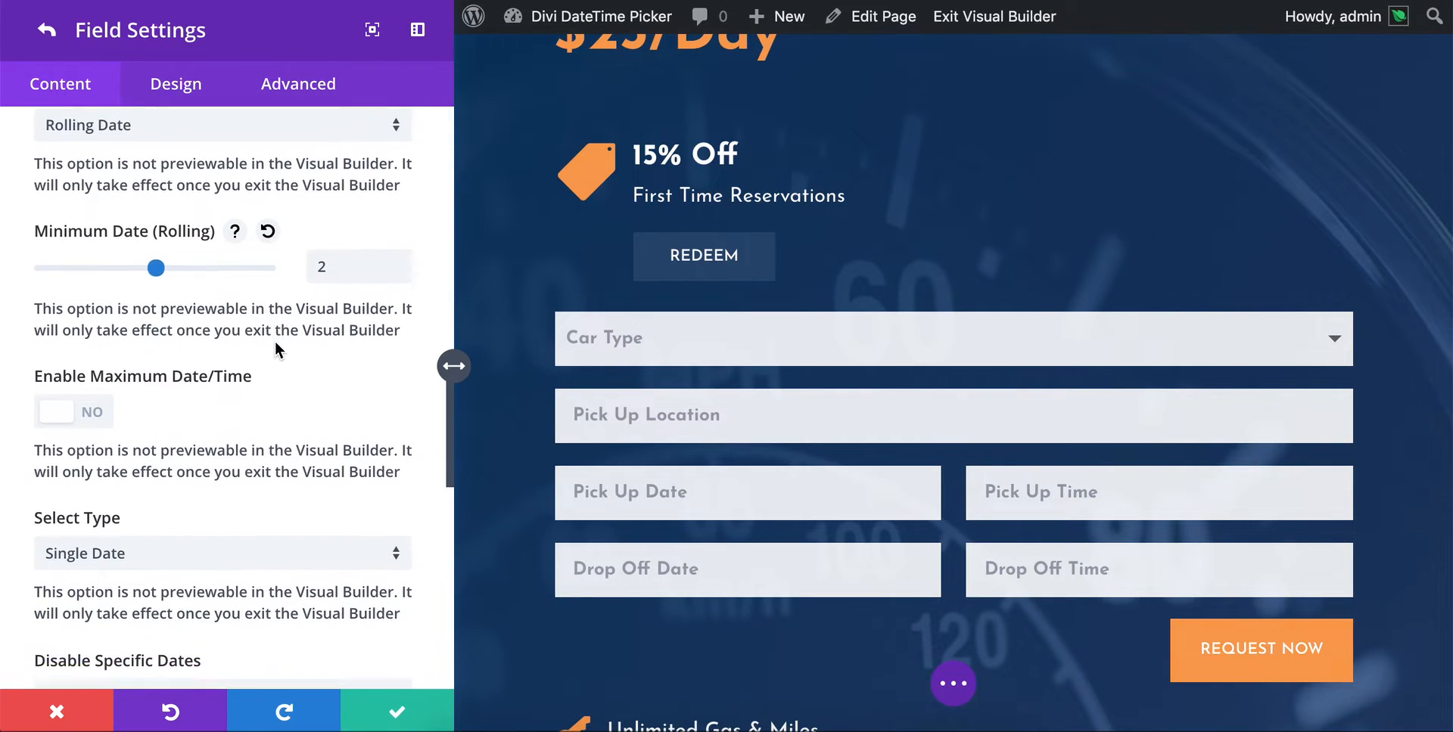
left_click(61, 399)
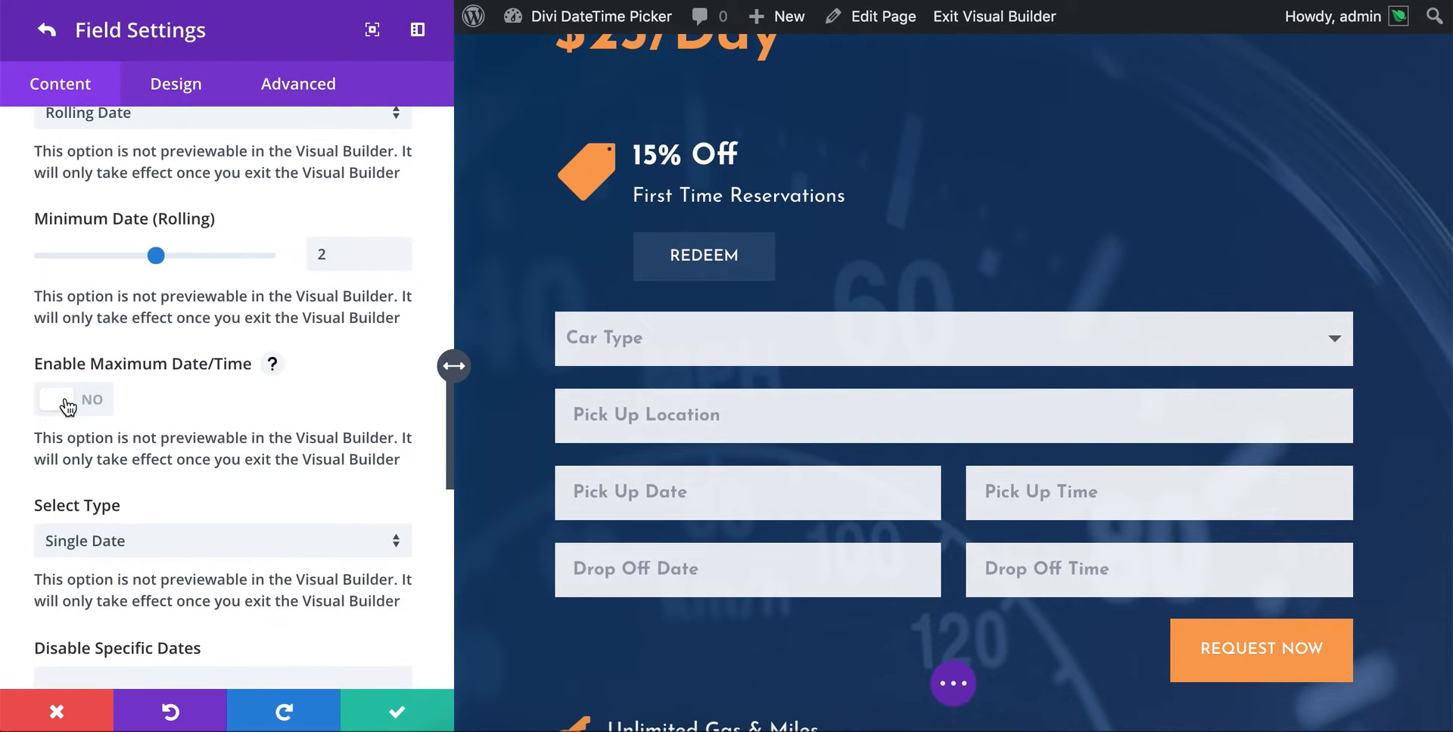
scroll(271, 388, "down", 3)
scroll(177, 412, "down", 1)
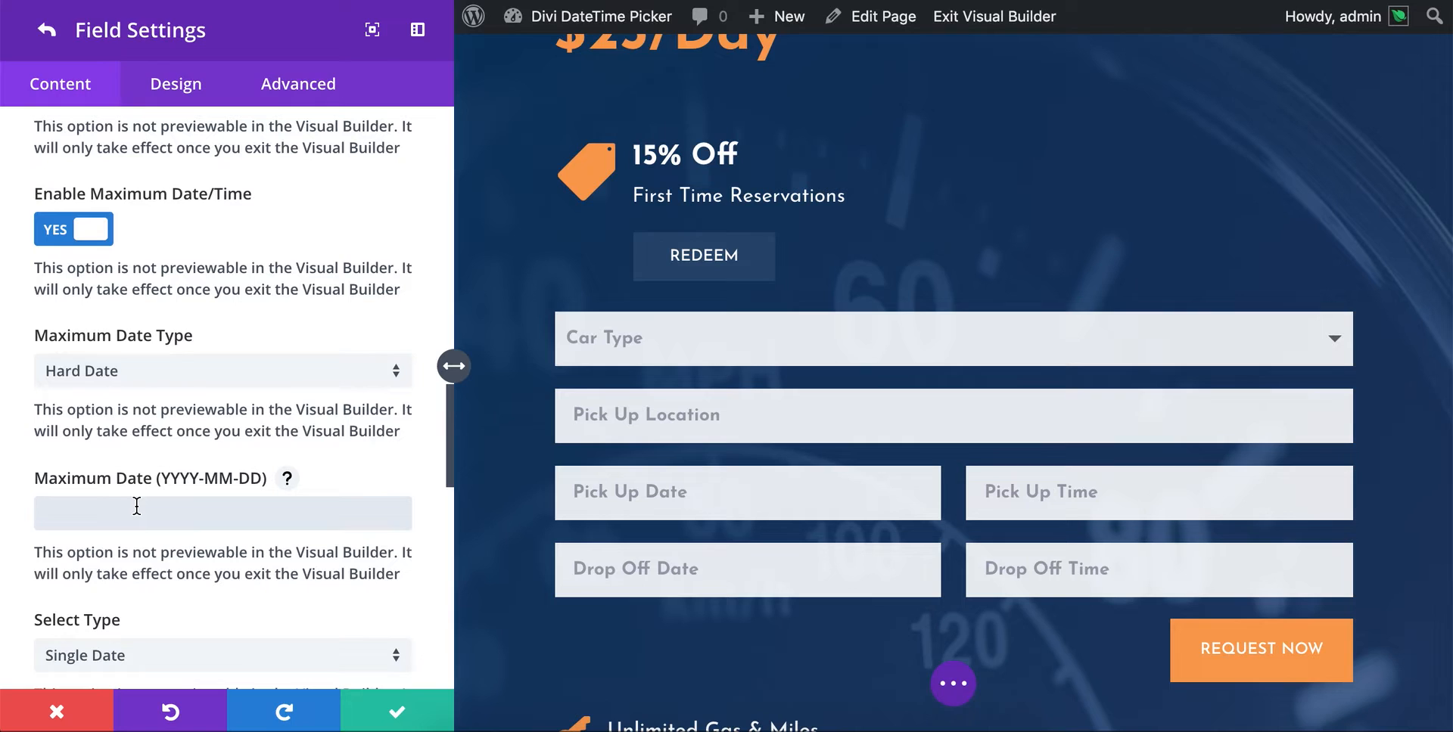
type("2019-06-01")
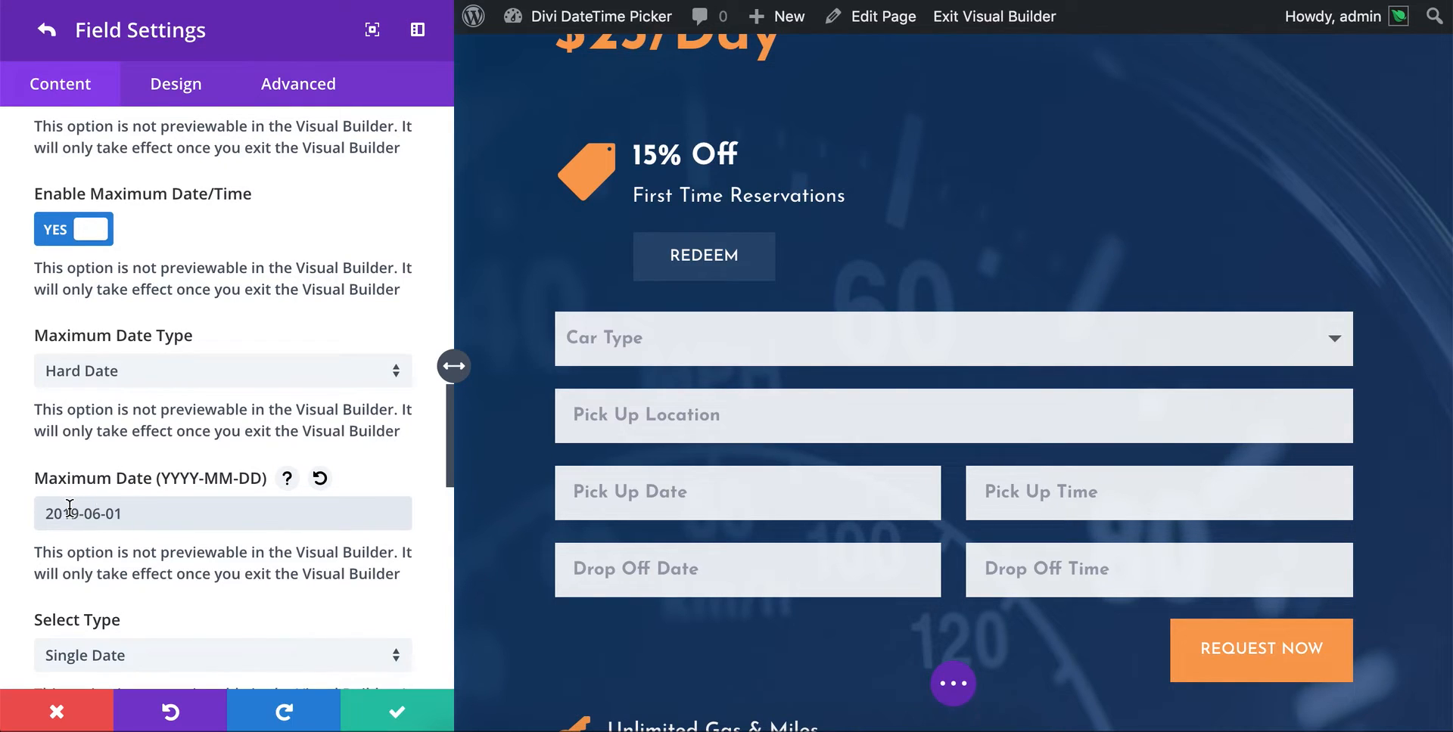
scroll(191, 373, "up", 1)
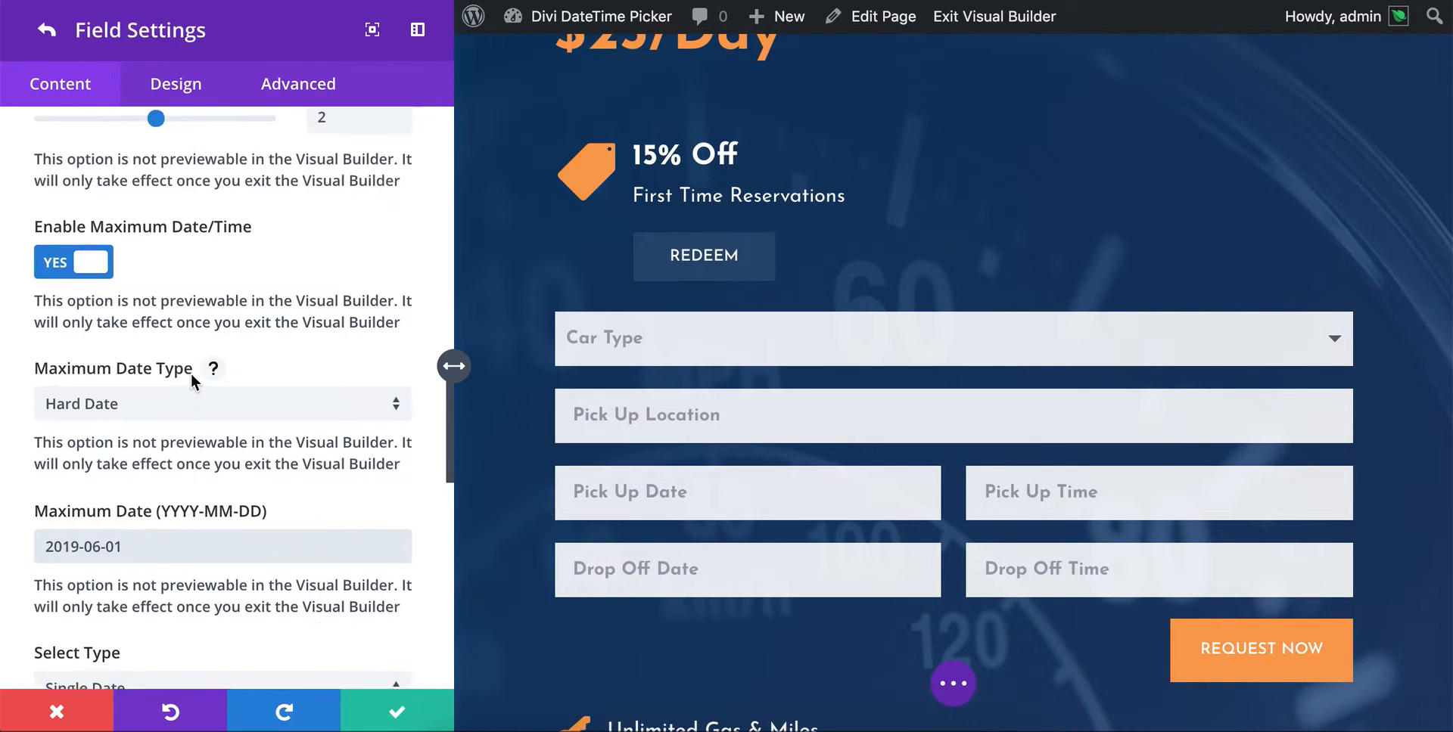
scroll(206, 339, "down", 1)
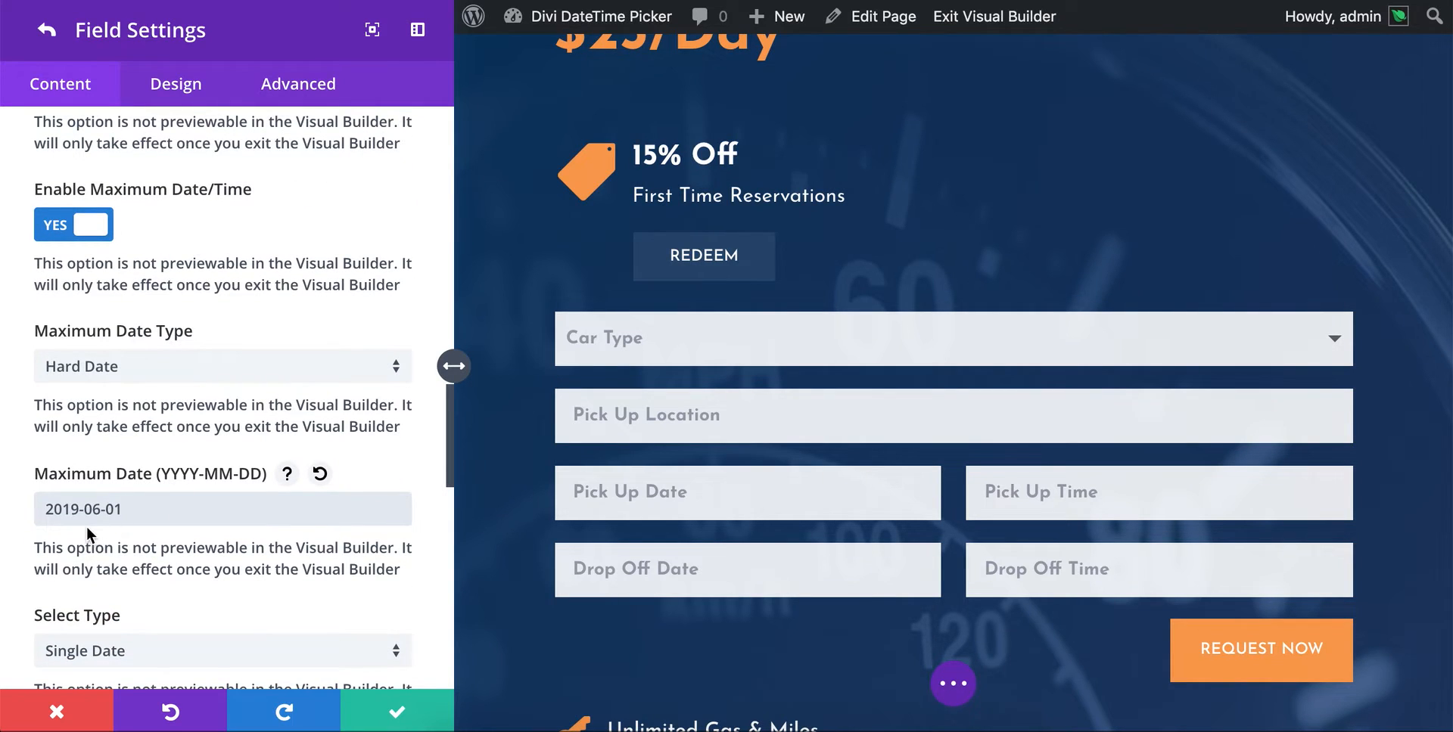
- Review the date selection type choices and keep Single Date
scroll(204, 519, "down", 4)
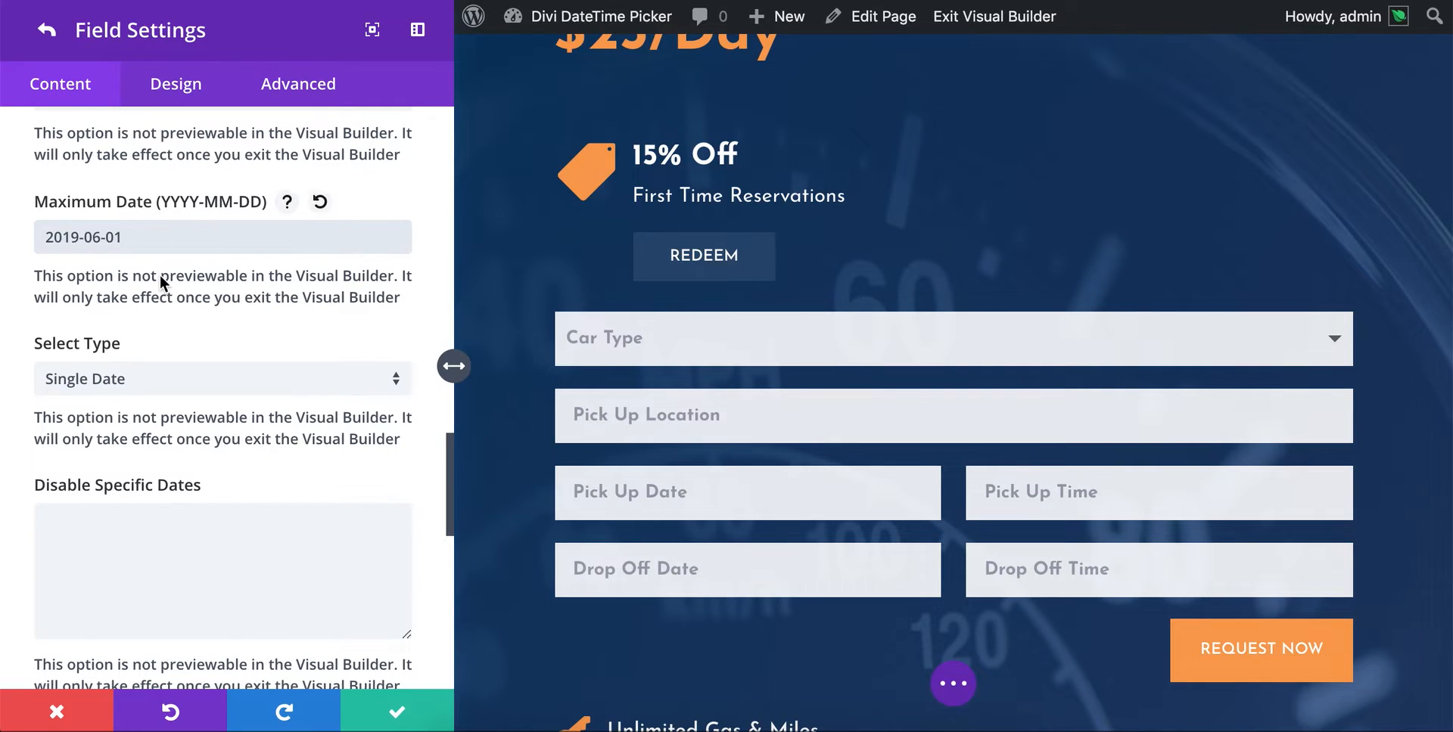
scroll(160, 284, "down", 1)
left_click(85, 295)
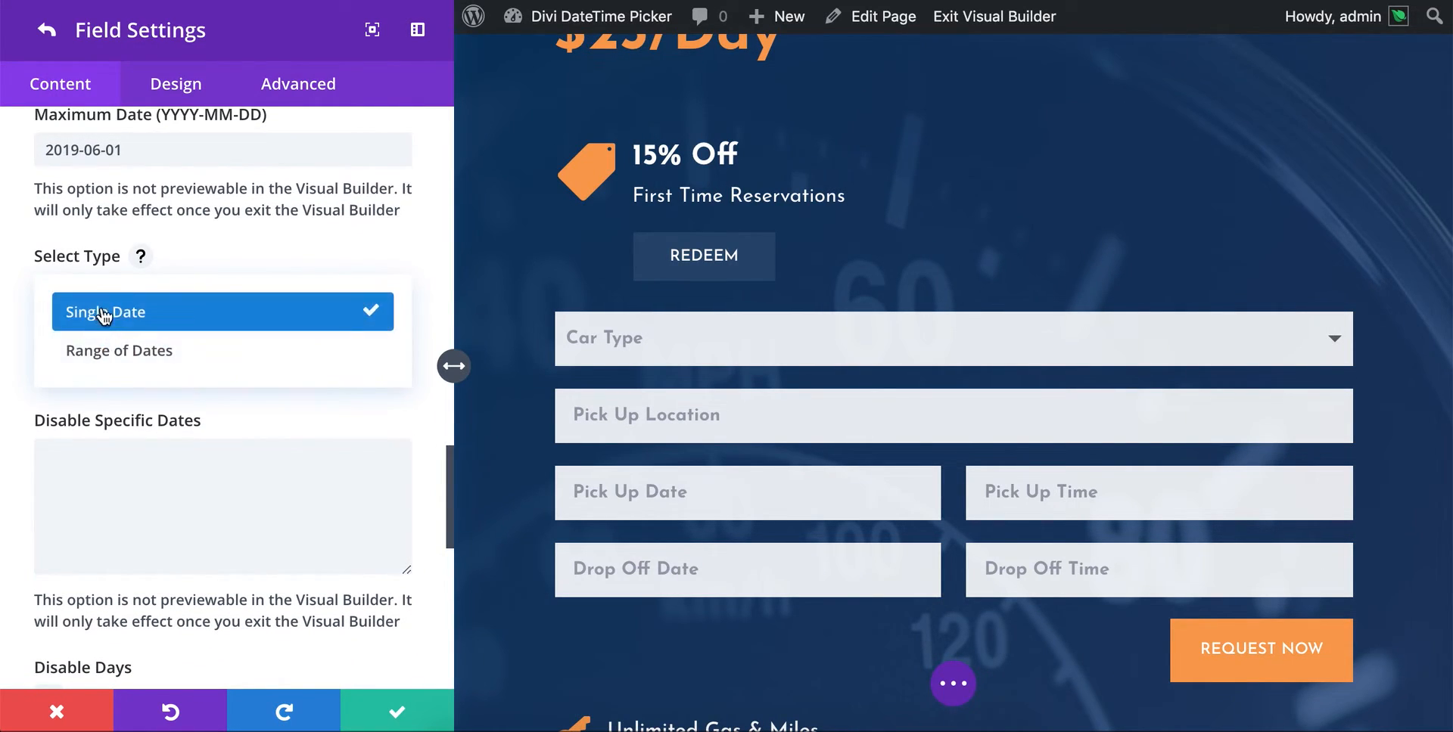
left_click(99, 313)
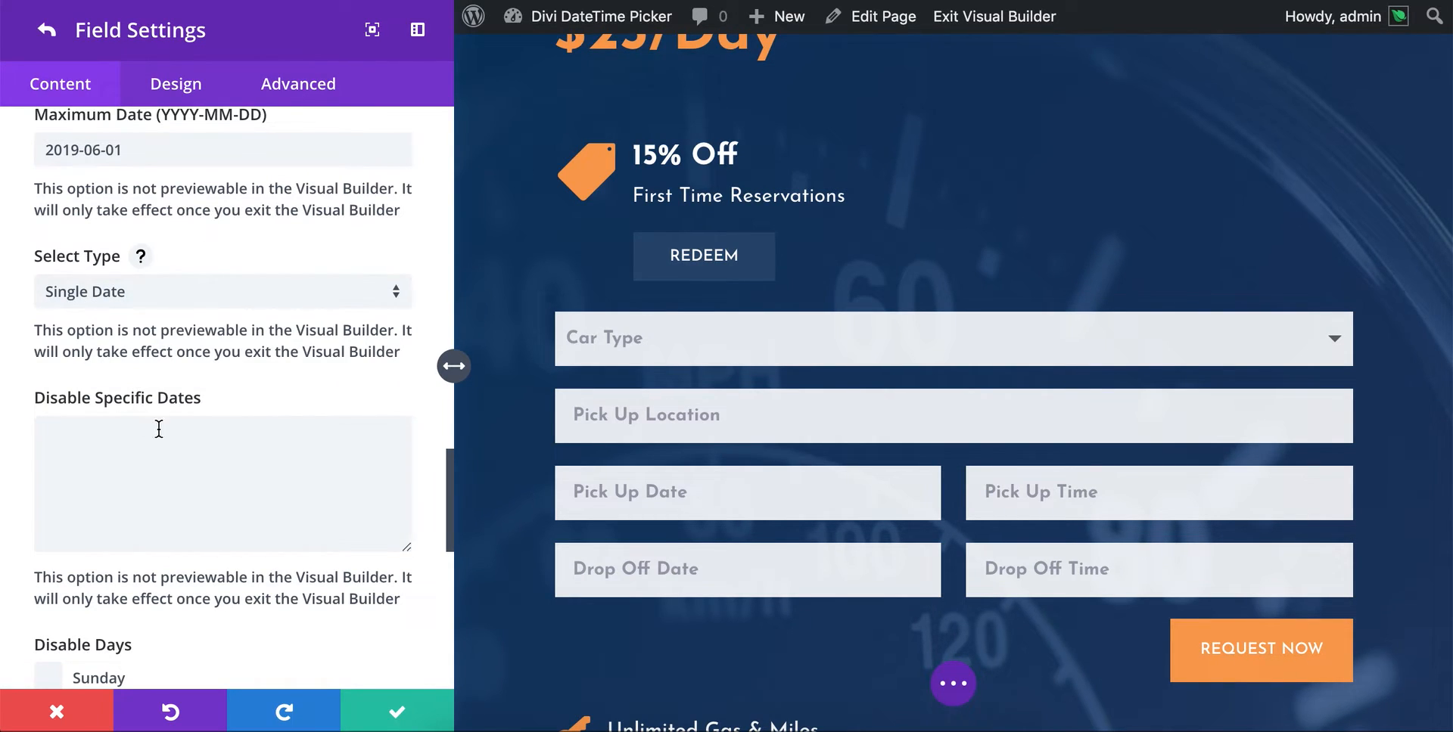
- Disable the specific dates 2019-04-01 and 2019-04-02 as a comma-separated list
scroll(144, 466, "down", 1)
scroll(143, 465, "down", 3)
left_click(145, 448)
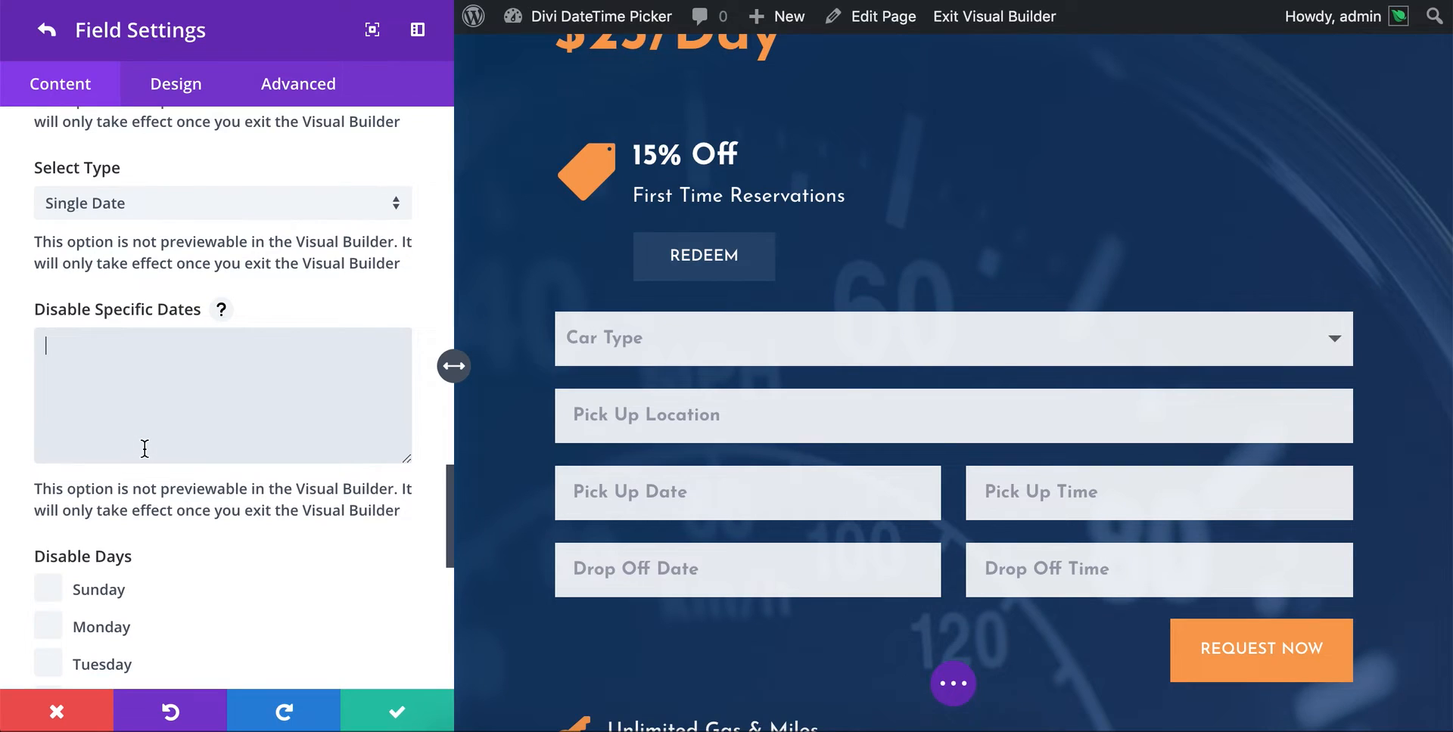
type("2019-04-01")
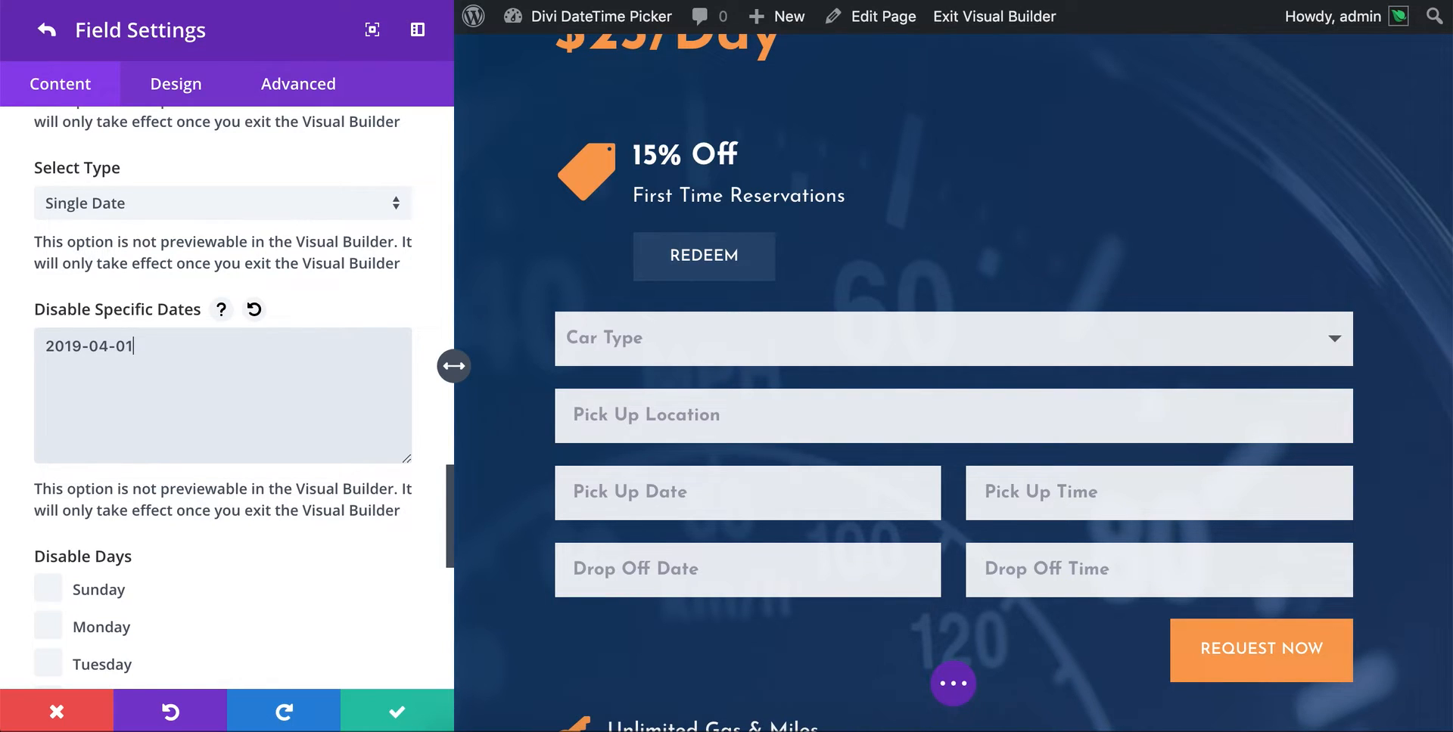
type(",2019-04-02")
- Disable Sunday as a selectable day for the Pick Up Date field
scroll(133, 373, "down", 3)
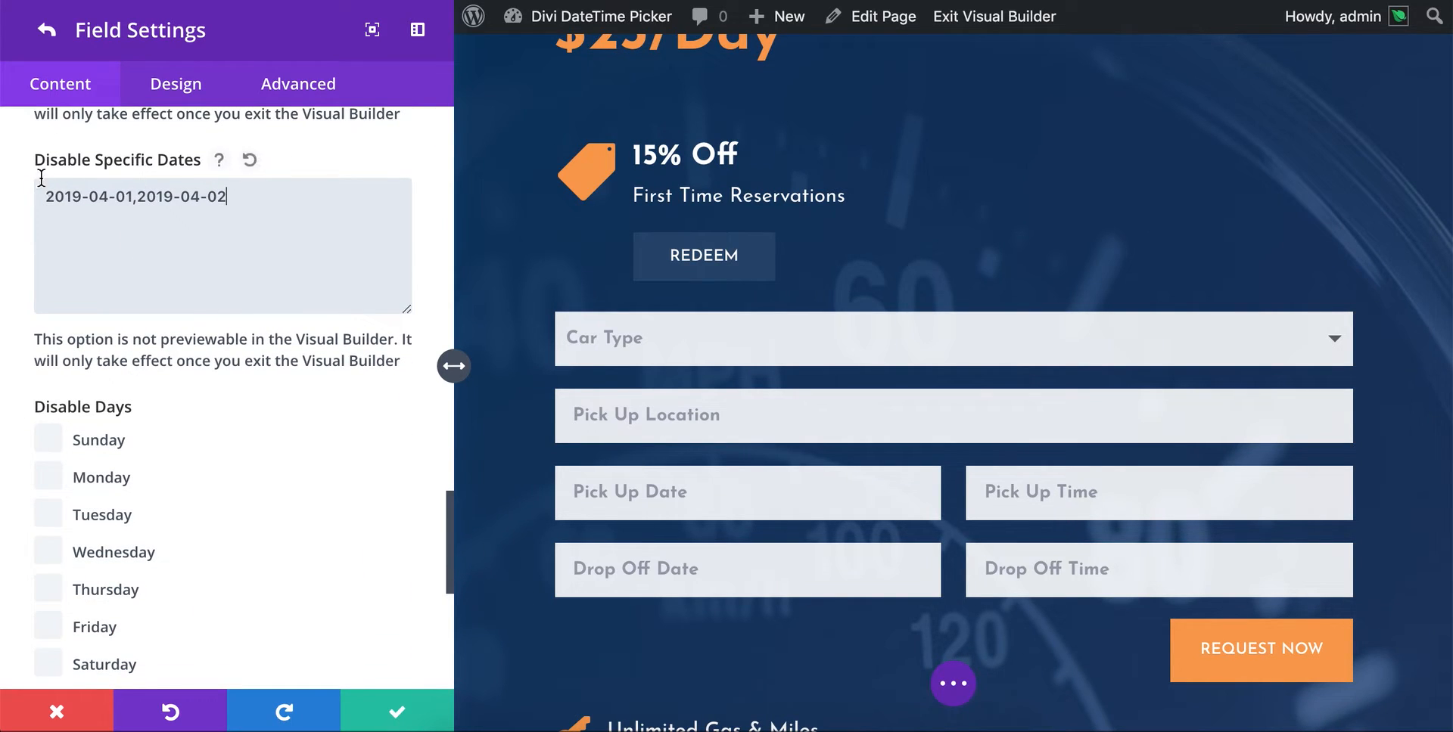
scroll(169, 329, "down", 3)
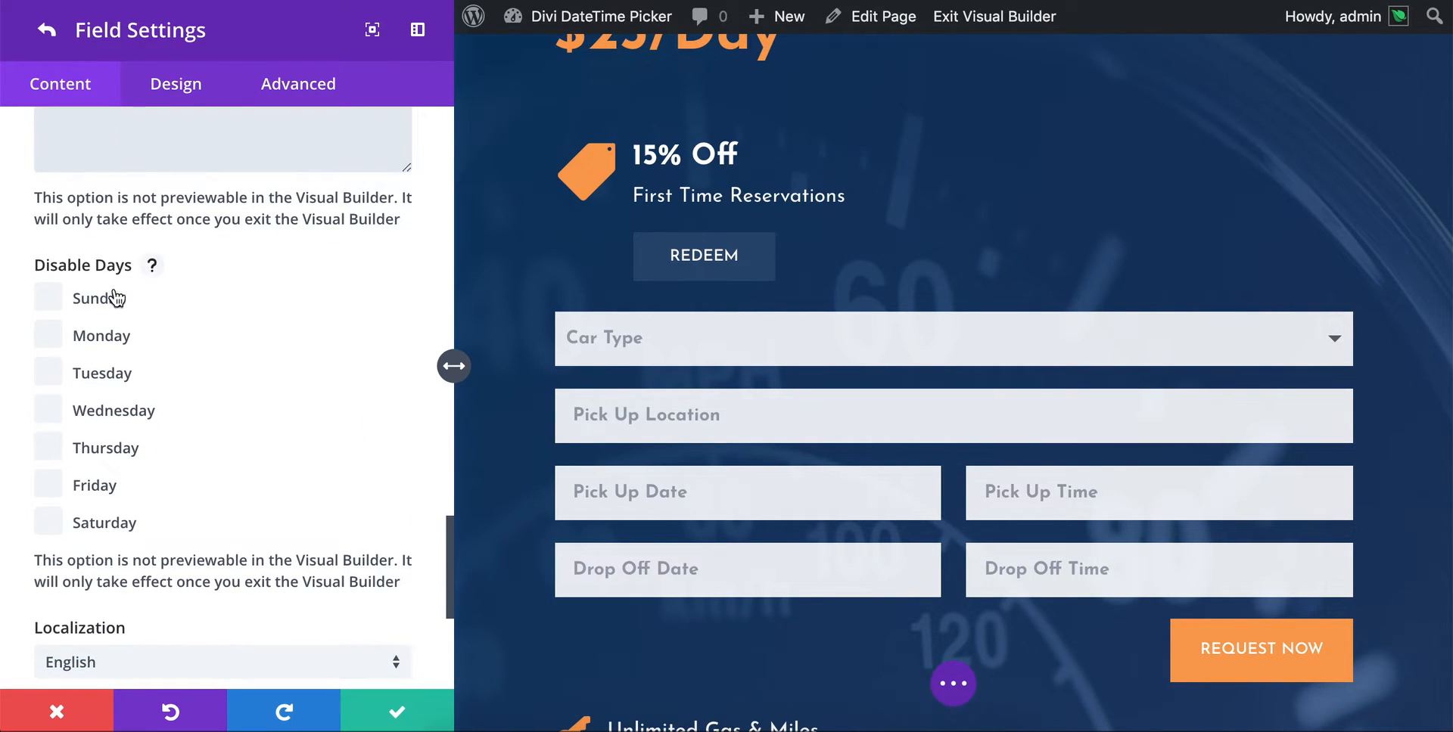
left_click(48, 297)
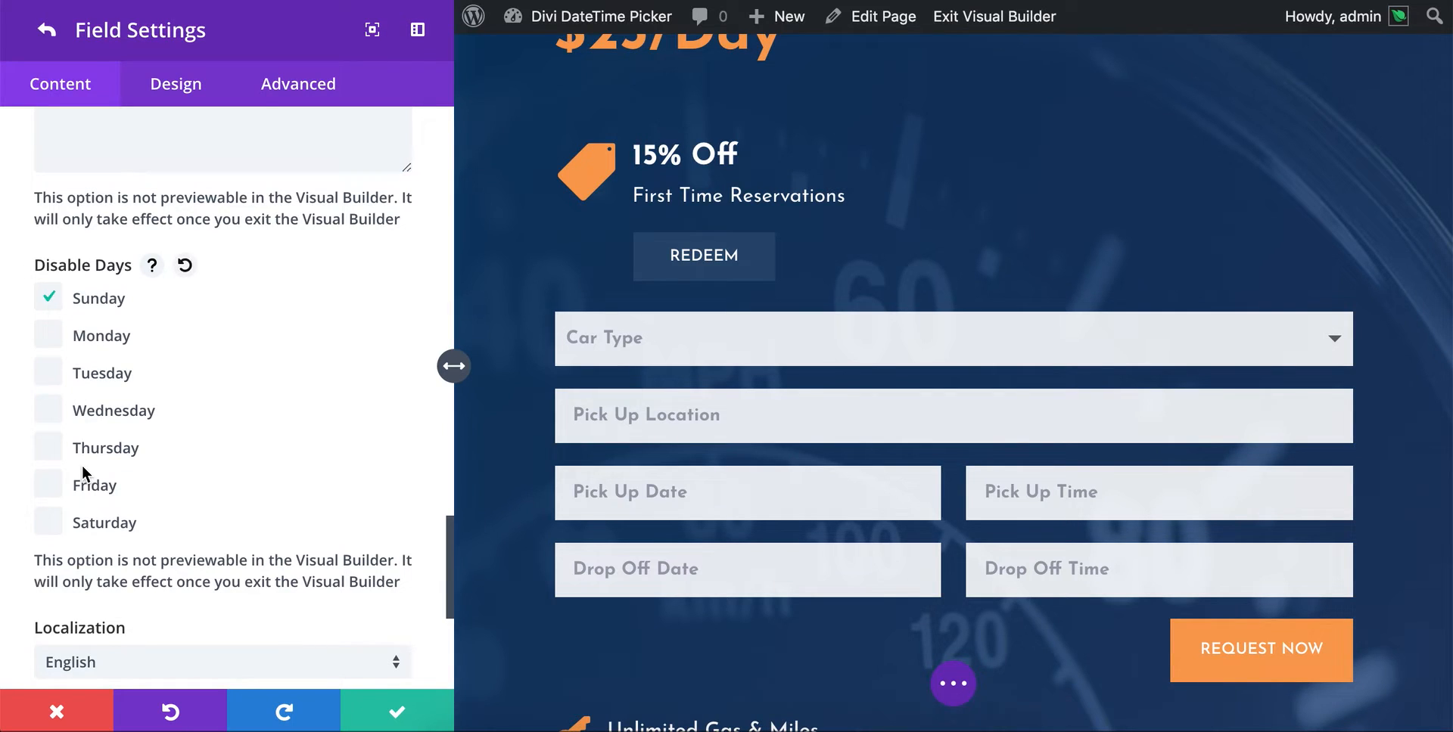
- Disable Saturday as a selectable day for the Pick Up Date field
left_click(50, 522)
scroll(224, 454, "down", 2)
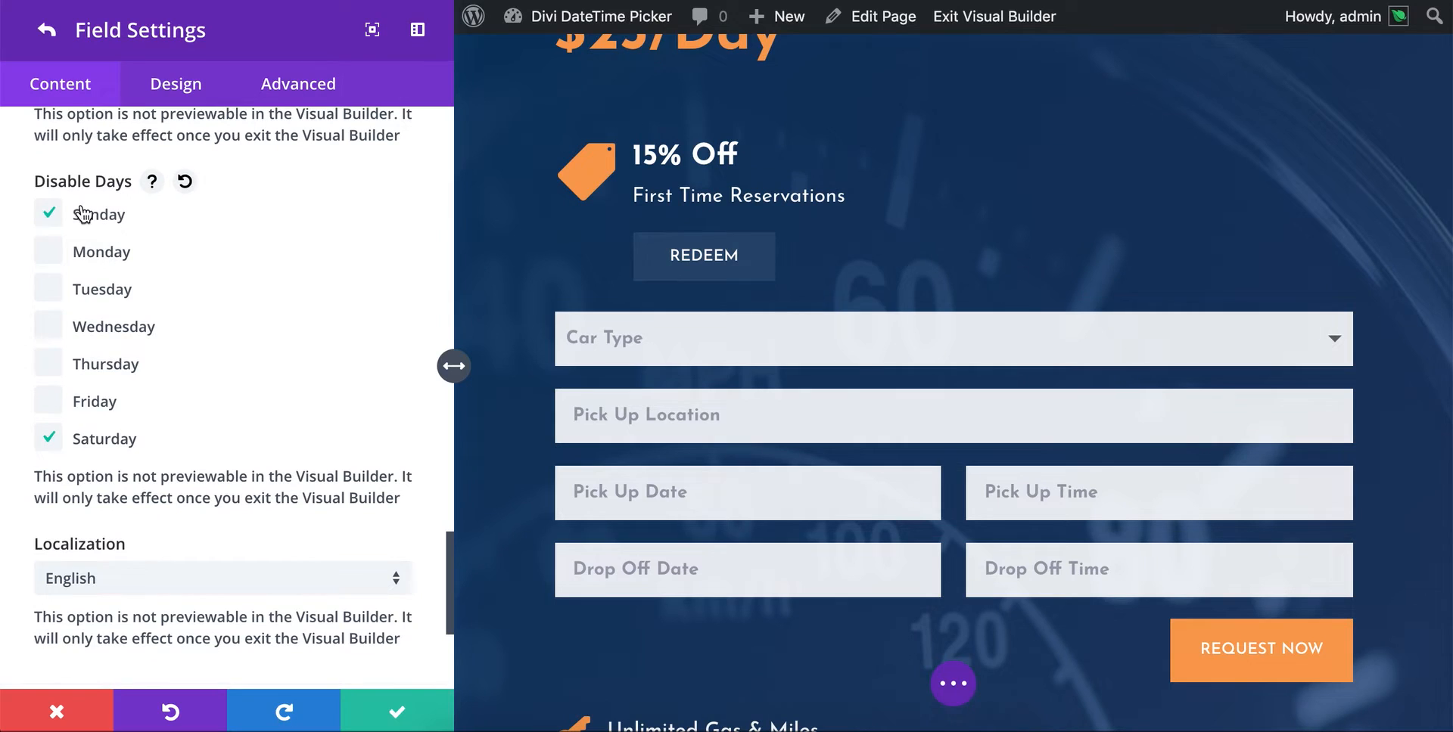
- Review the available localization languages for the date picker and keep English
scroll(314, 317, "down", 4)
scroll(312, 312, "down", 1)
scroll(179, 329, "down", 1)
left_click(178, 326)
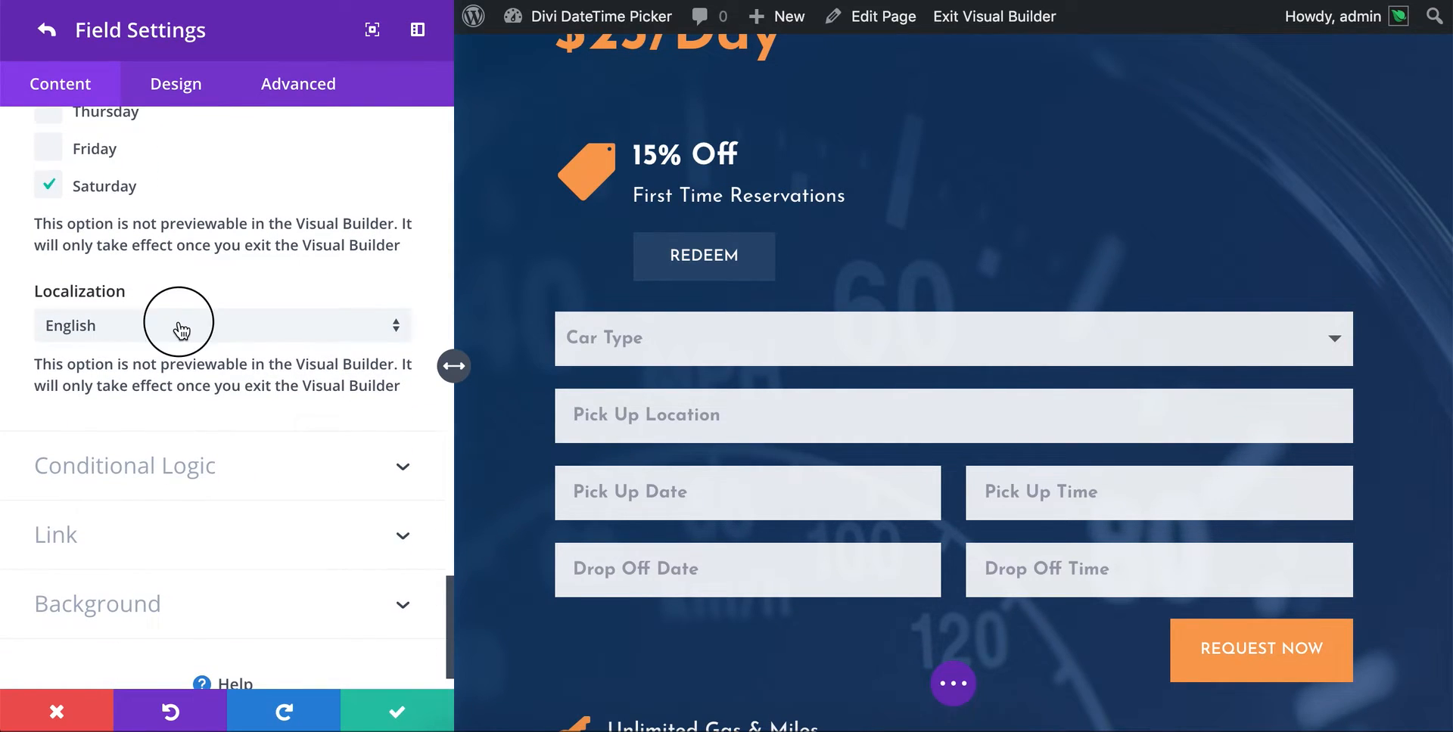
scroll(180, 182, "down", 15)
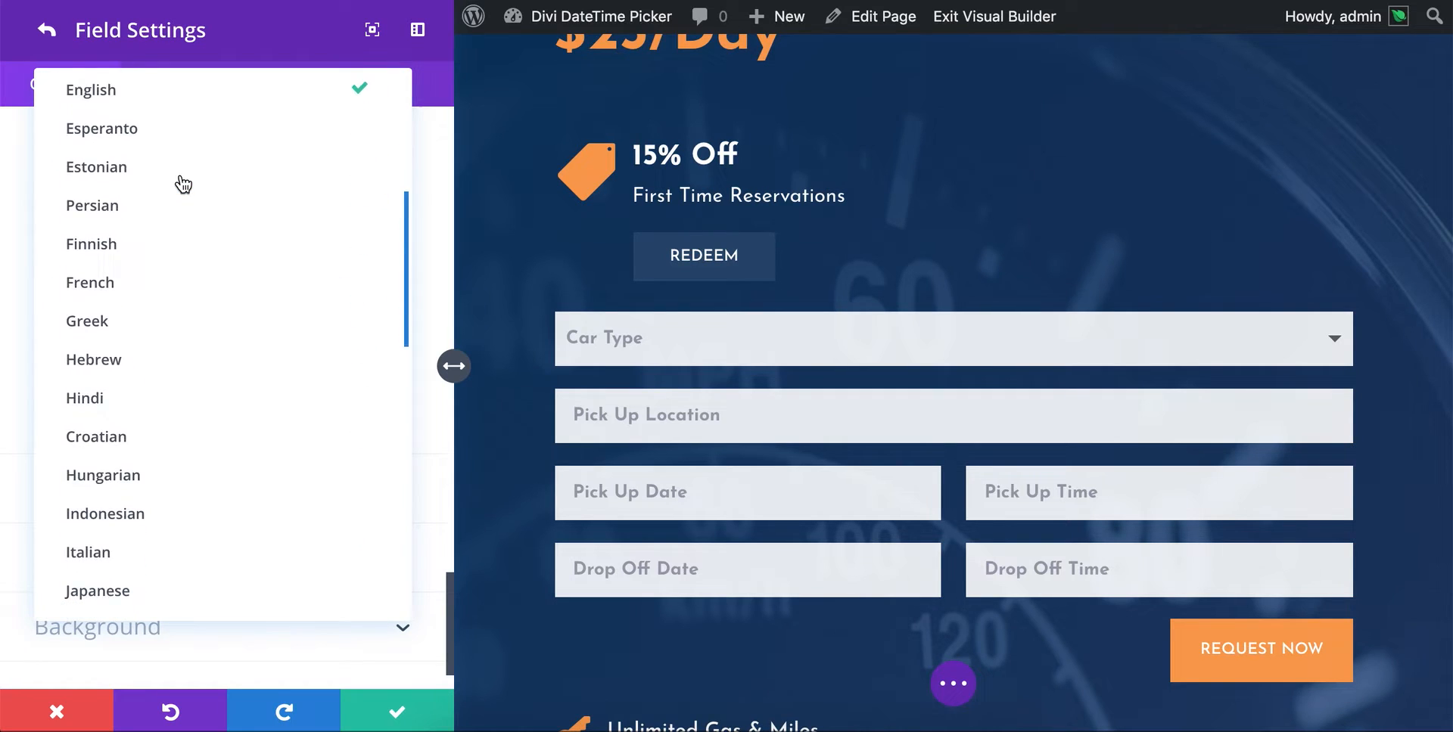
scroll(183, 184, "down", 10)
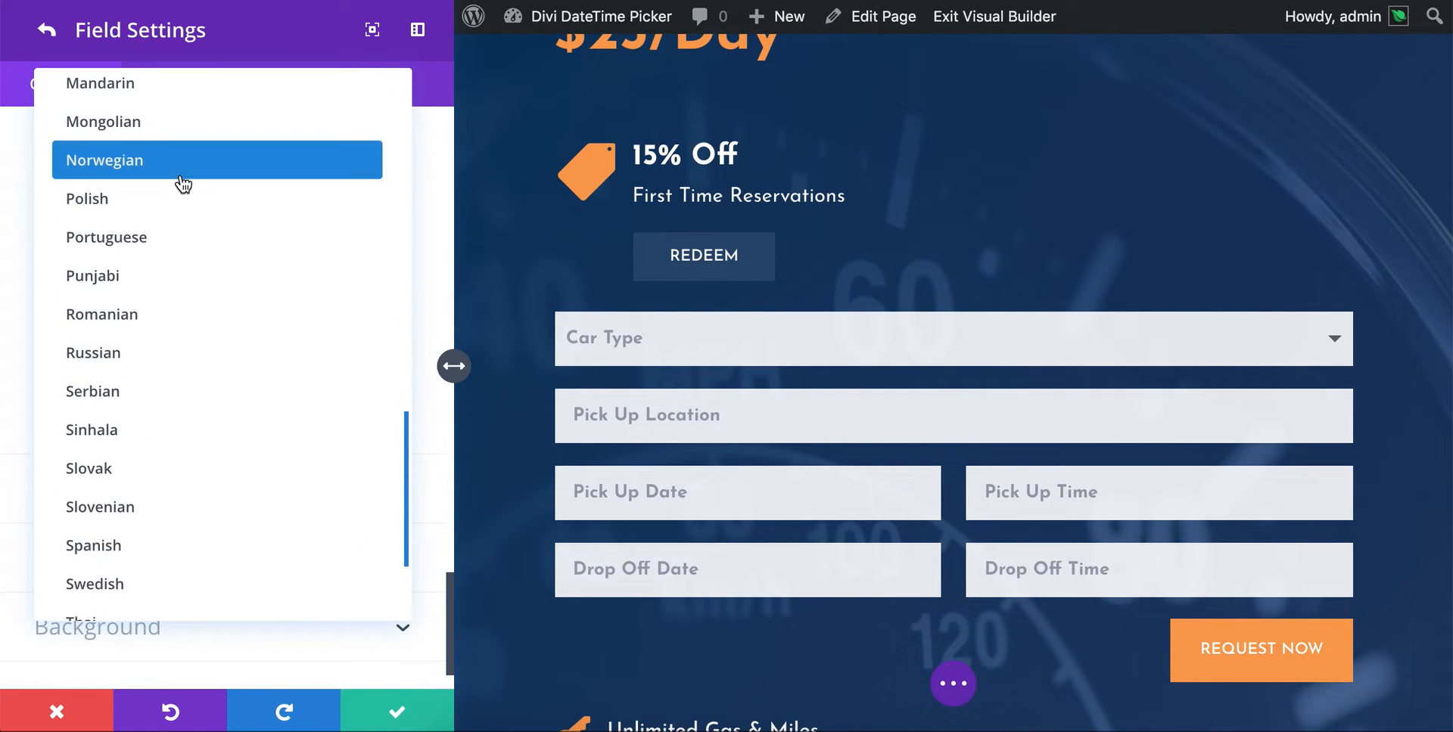
scroll(184, 184, "up", 8)
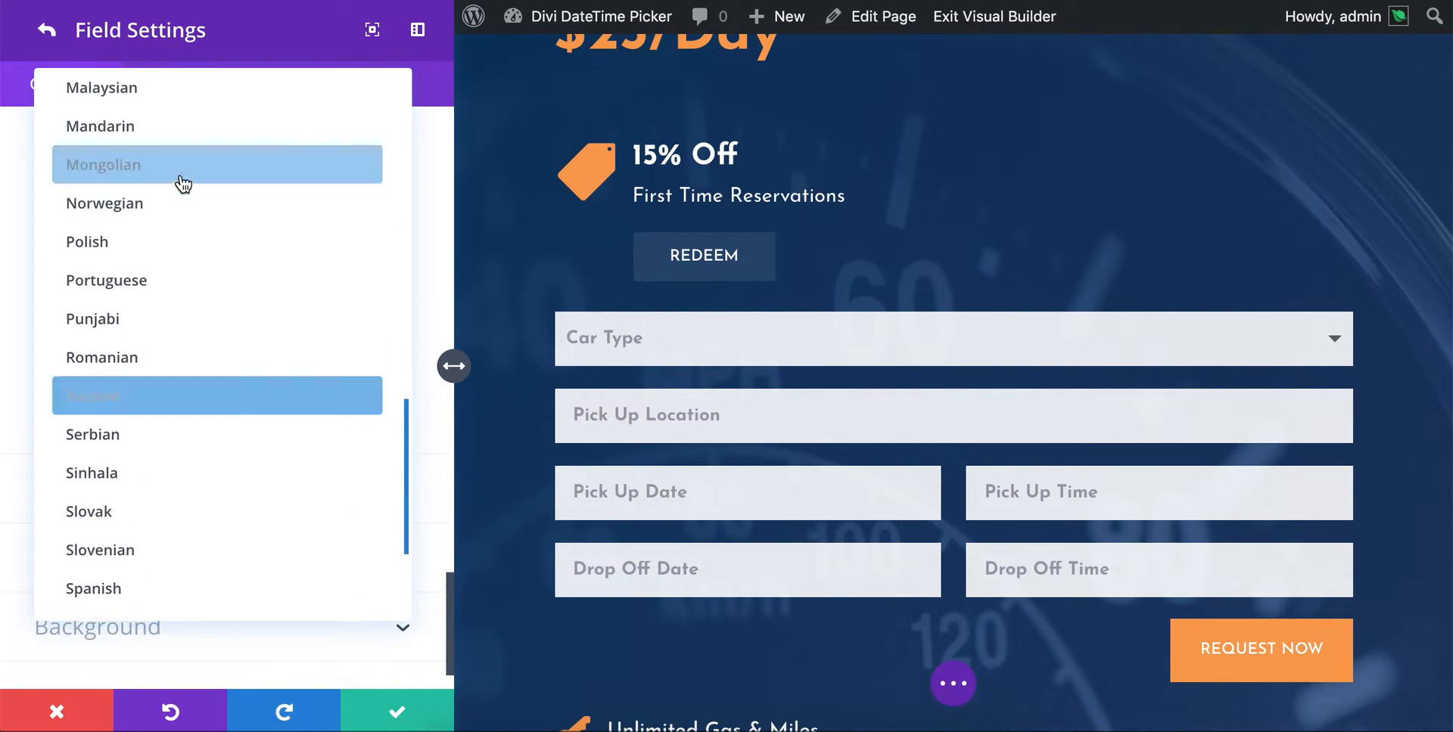
scroll(182, 184, "up", 10)
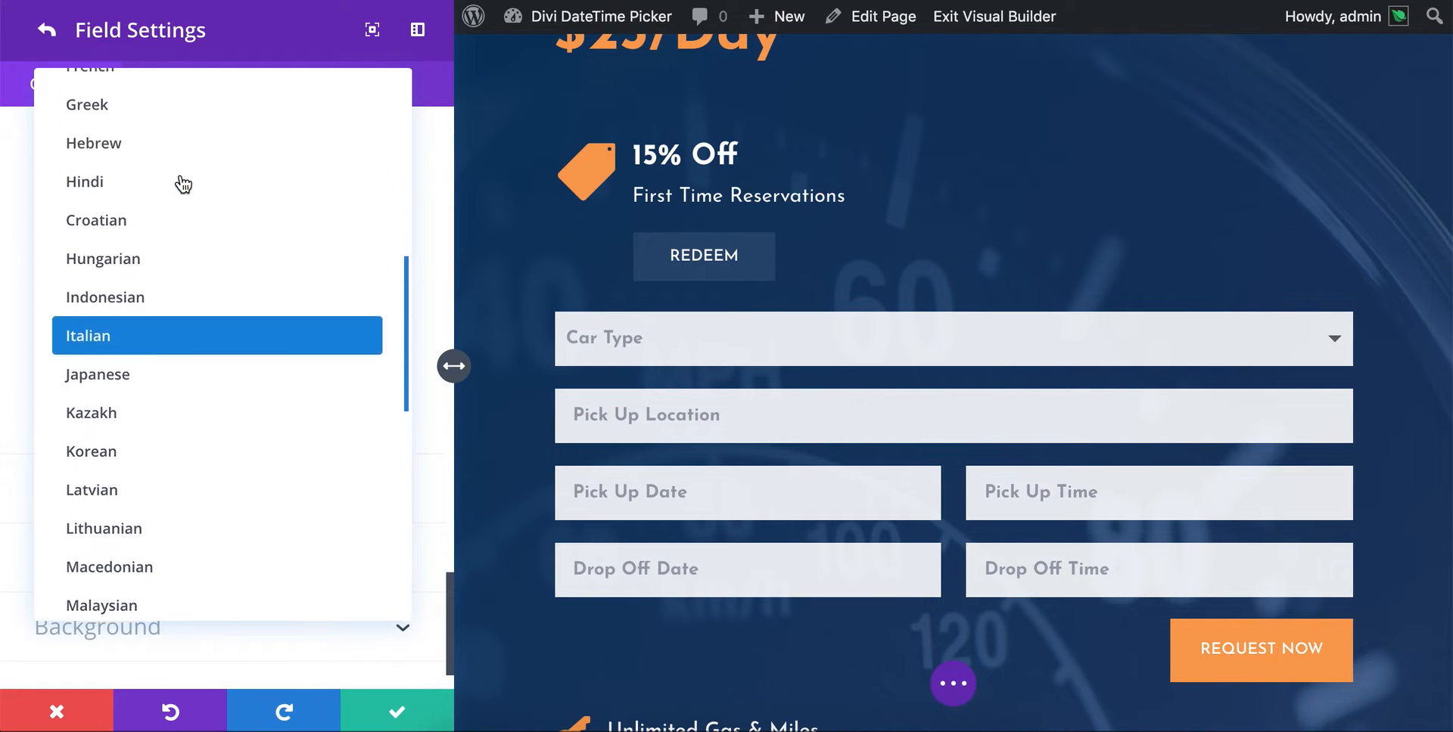
scroll(182, 184, "up", 4)
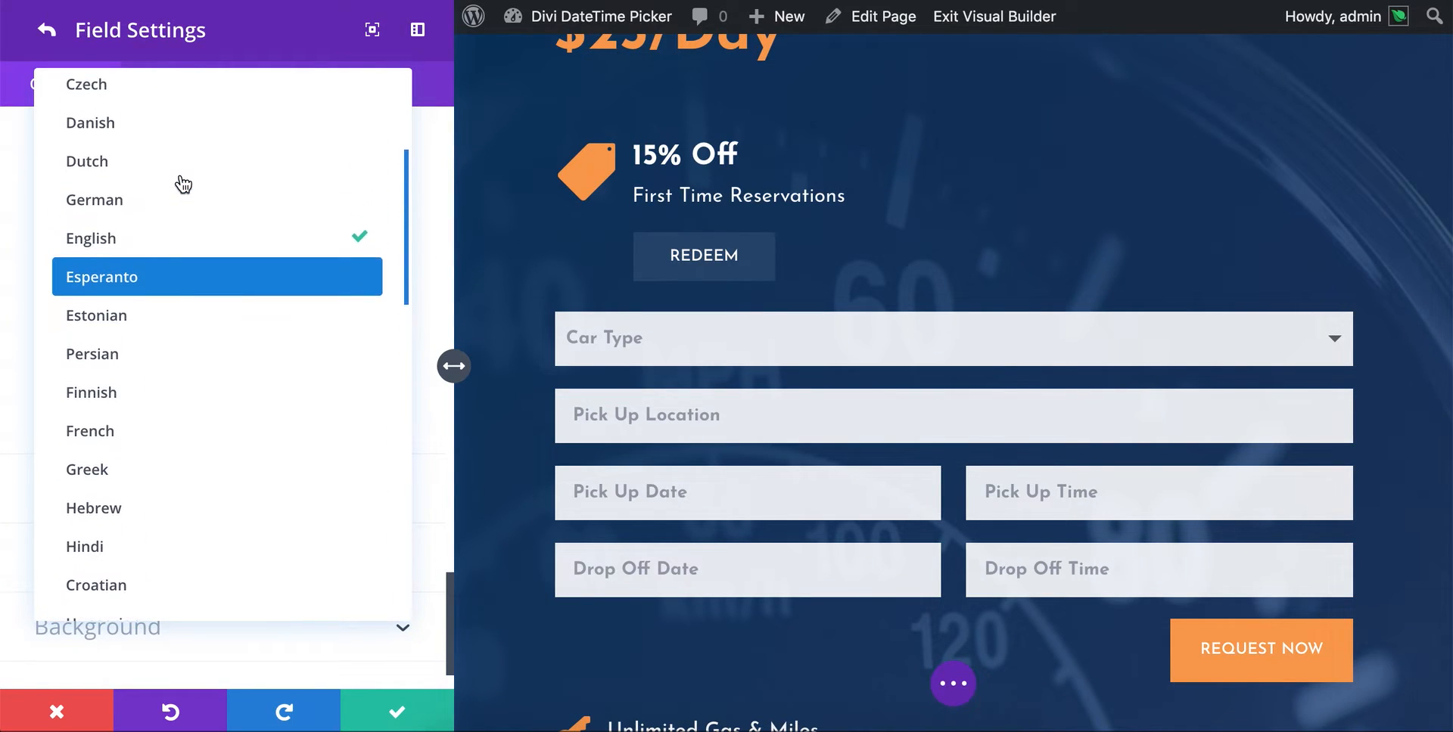
scroll(183, 184, "up", 4)
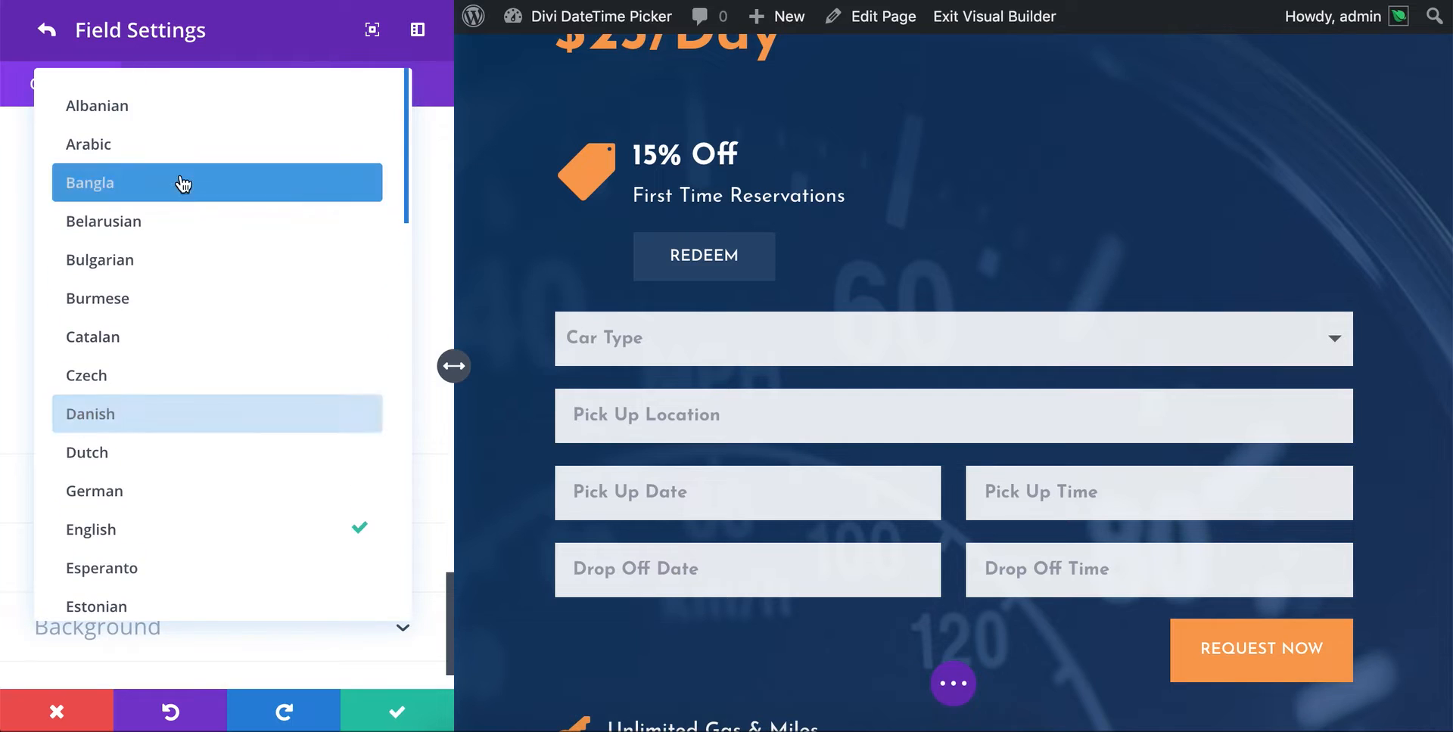
left_click(428, 81)
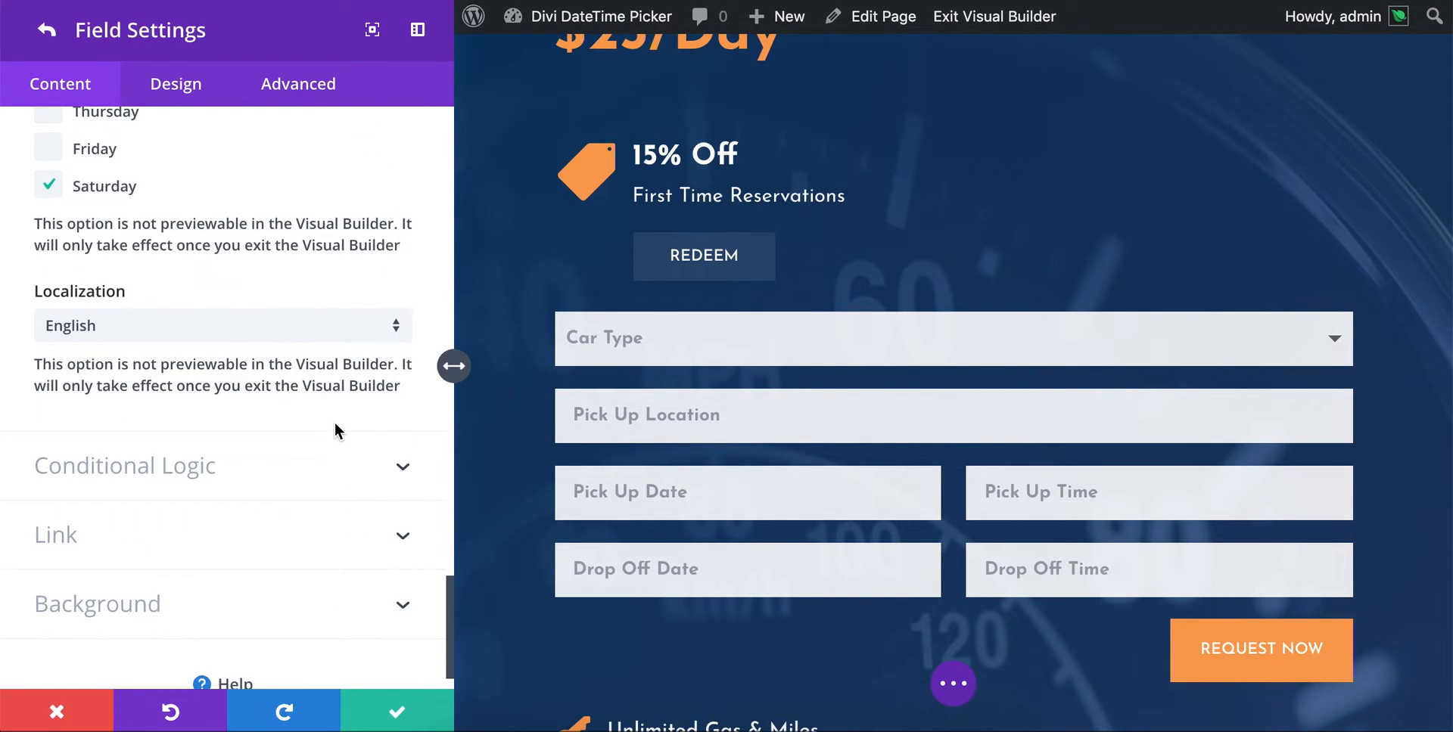
- Apply the Pick Up Date field and contact form settings and save the page
left_click(387, 710)
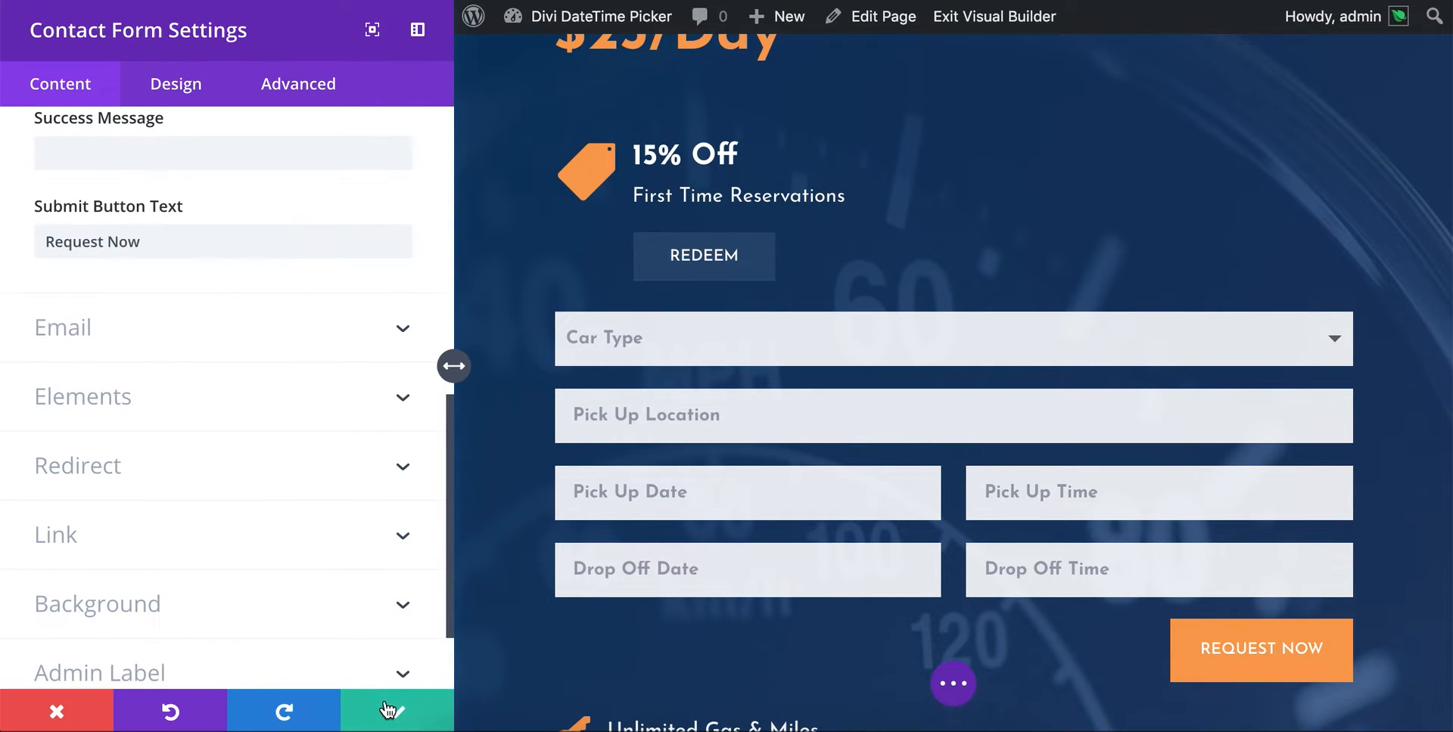
left_click(387, 709)
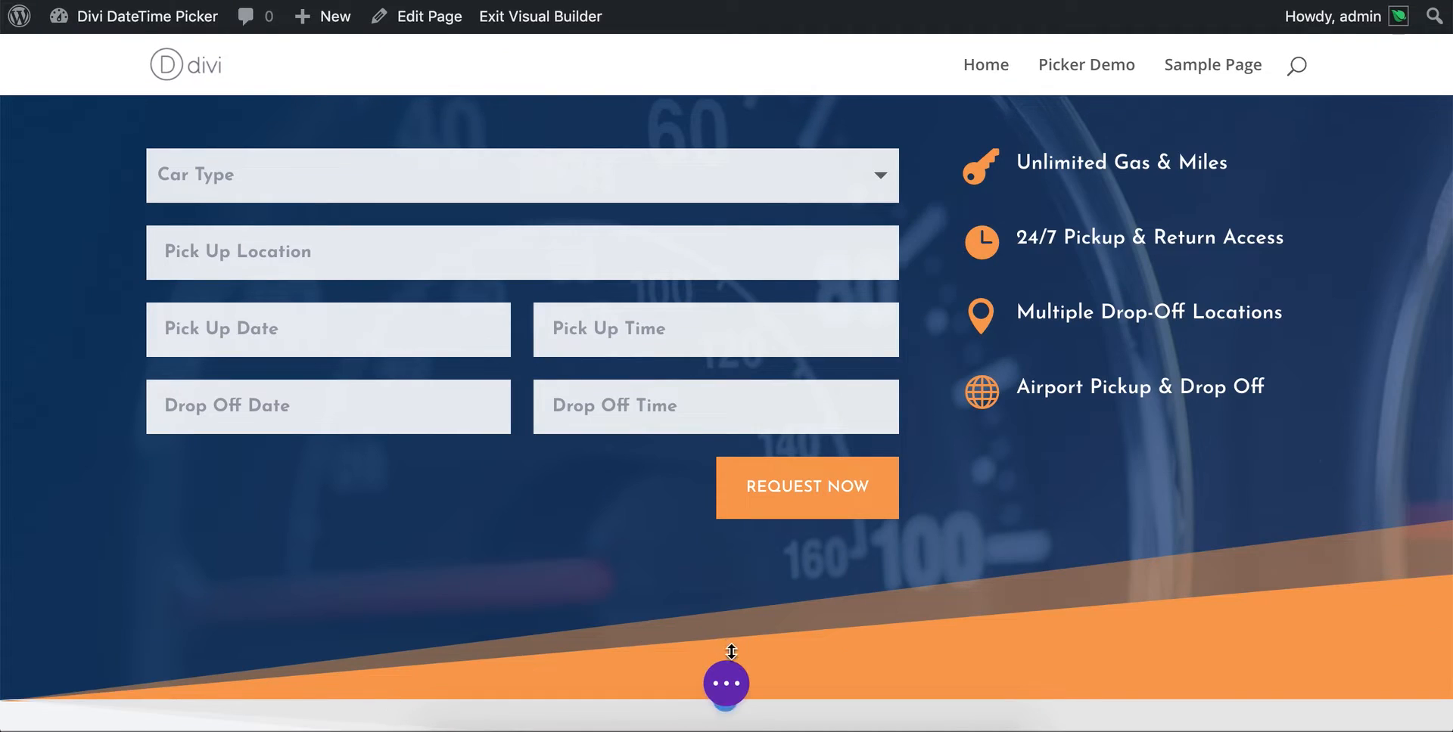
mouse_move(726, 683)
key("ctrl+s")
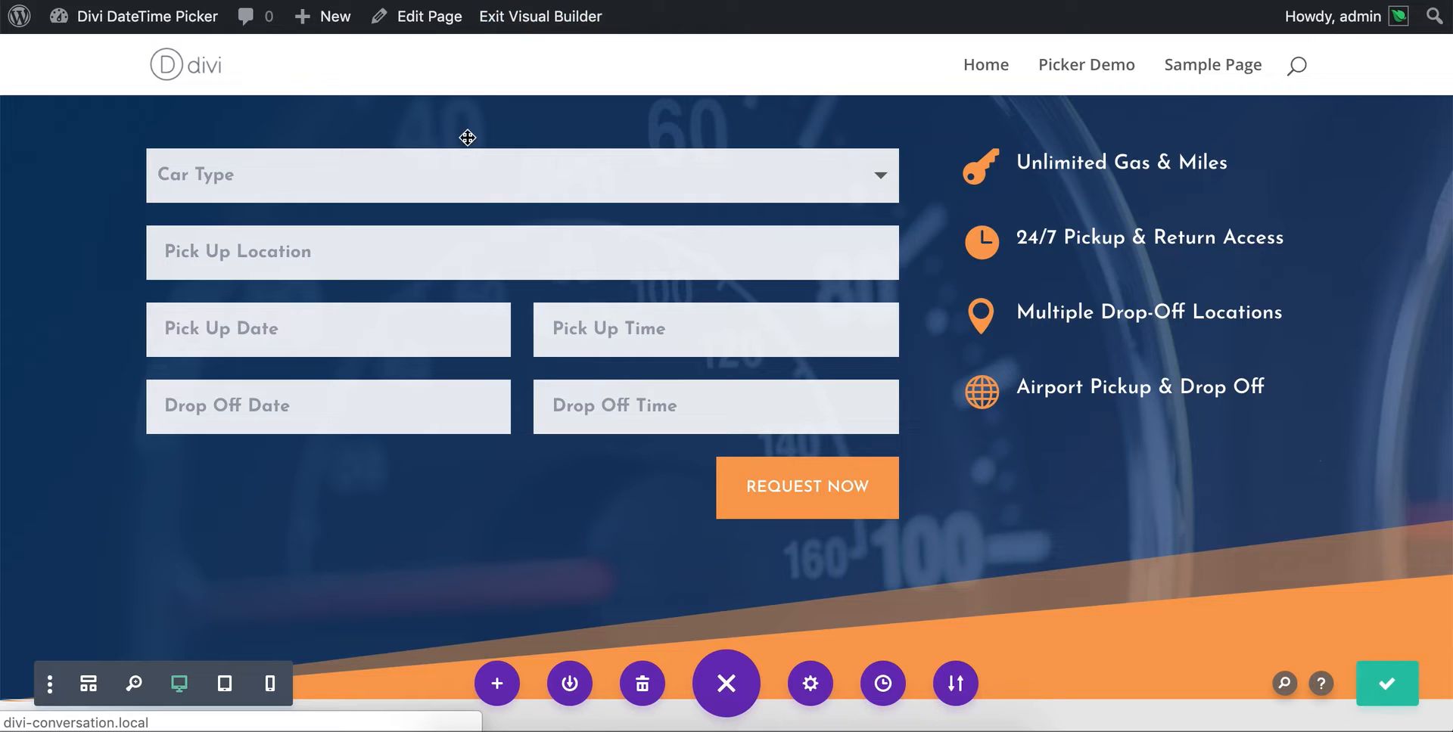
- Open the live page outside the Visual Builder in a separate browser tab
right_click(536, 21)
key("Escape")
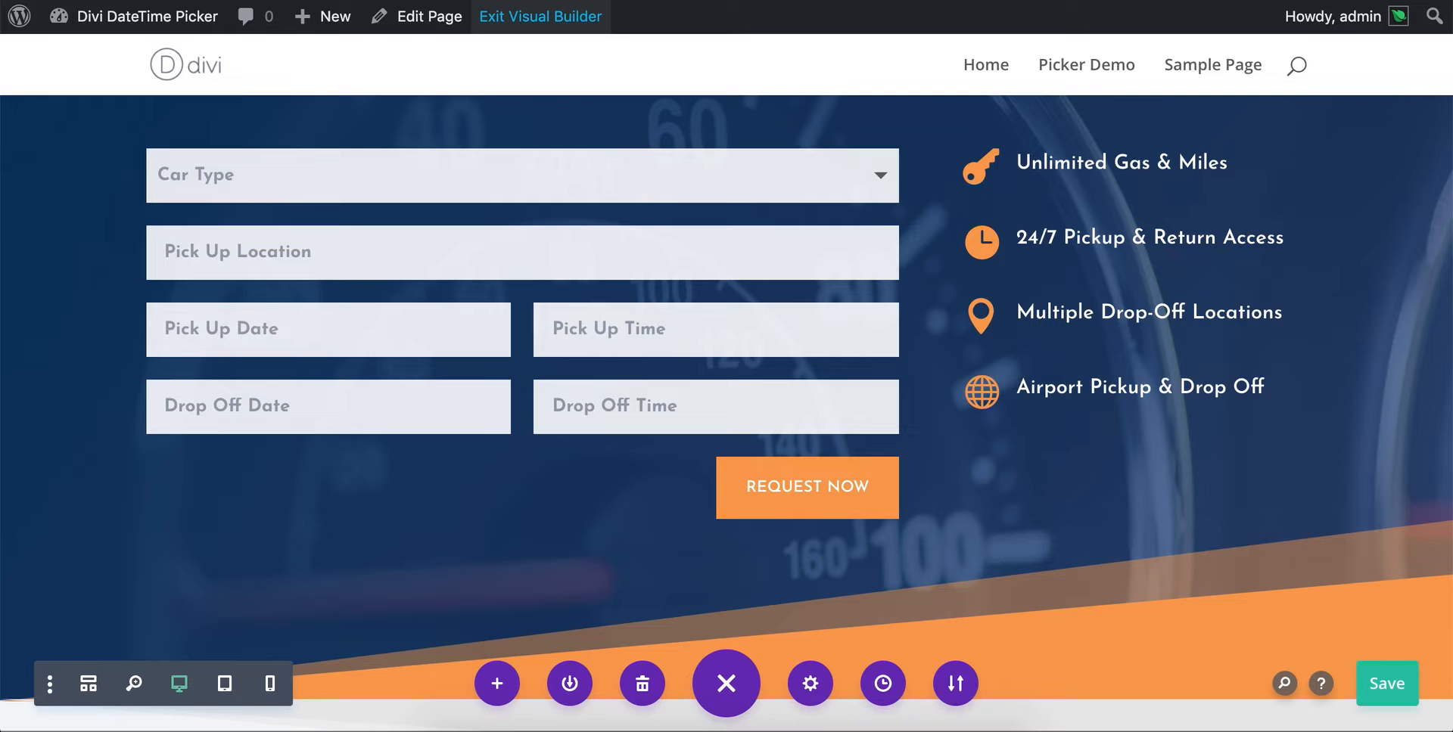
left_click(540, 16)
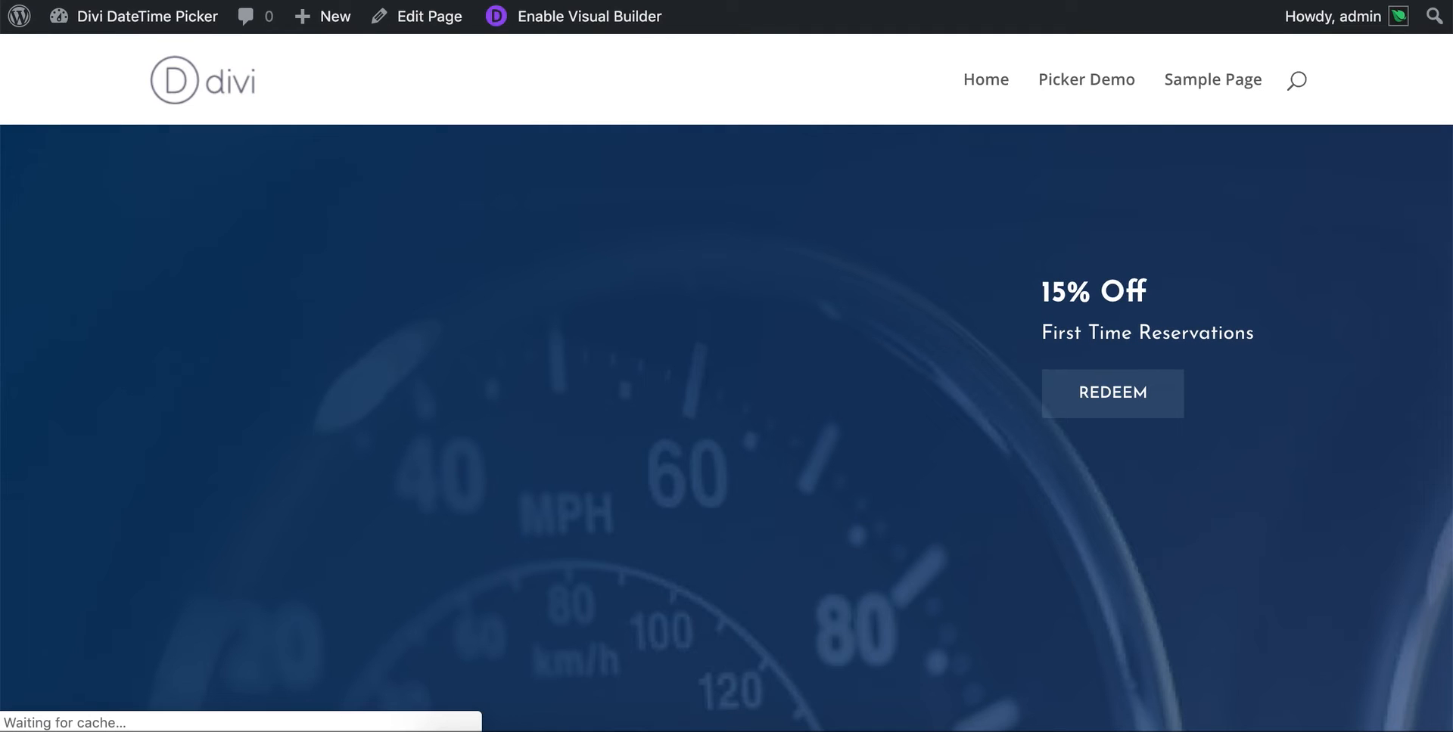
- Check the Pick Up Date calendar from January to June 2019 for the disabled weekends, the maximum date and the disabled April dates
scroll(483, 255, "down", 4)
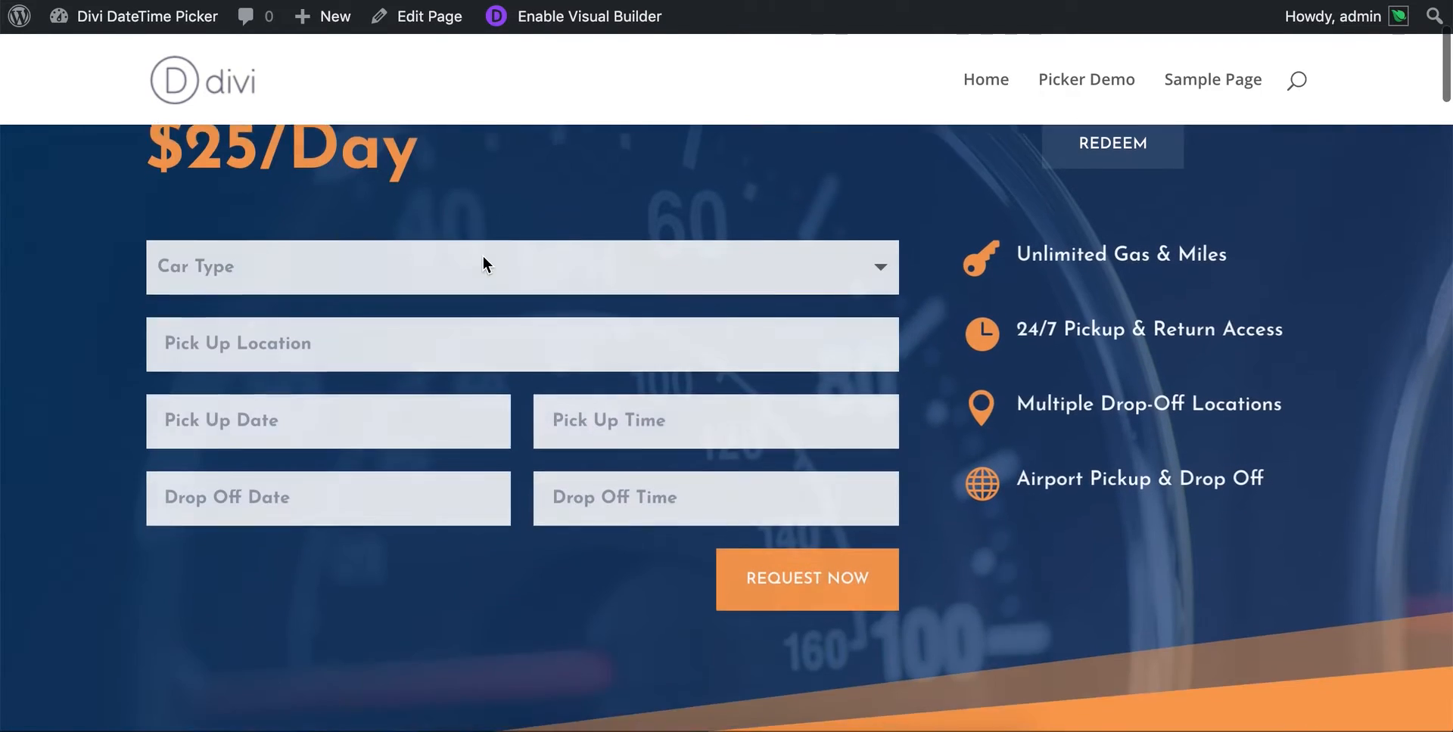
left_click(250, 371)
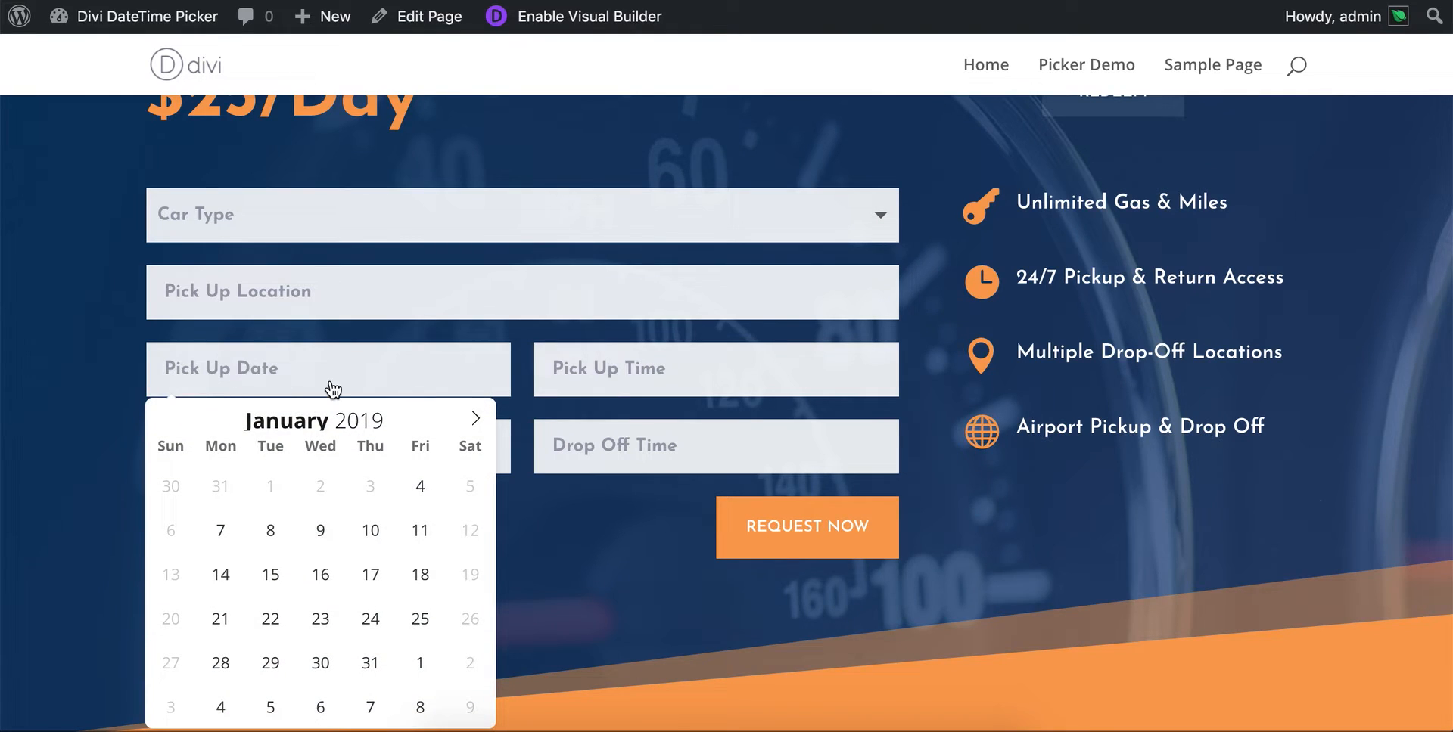
scroll(333, 388, "down", 2)
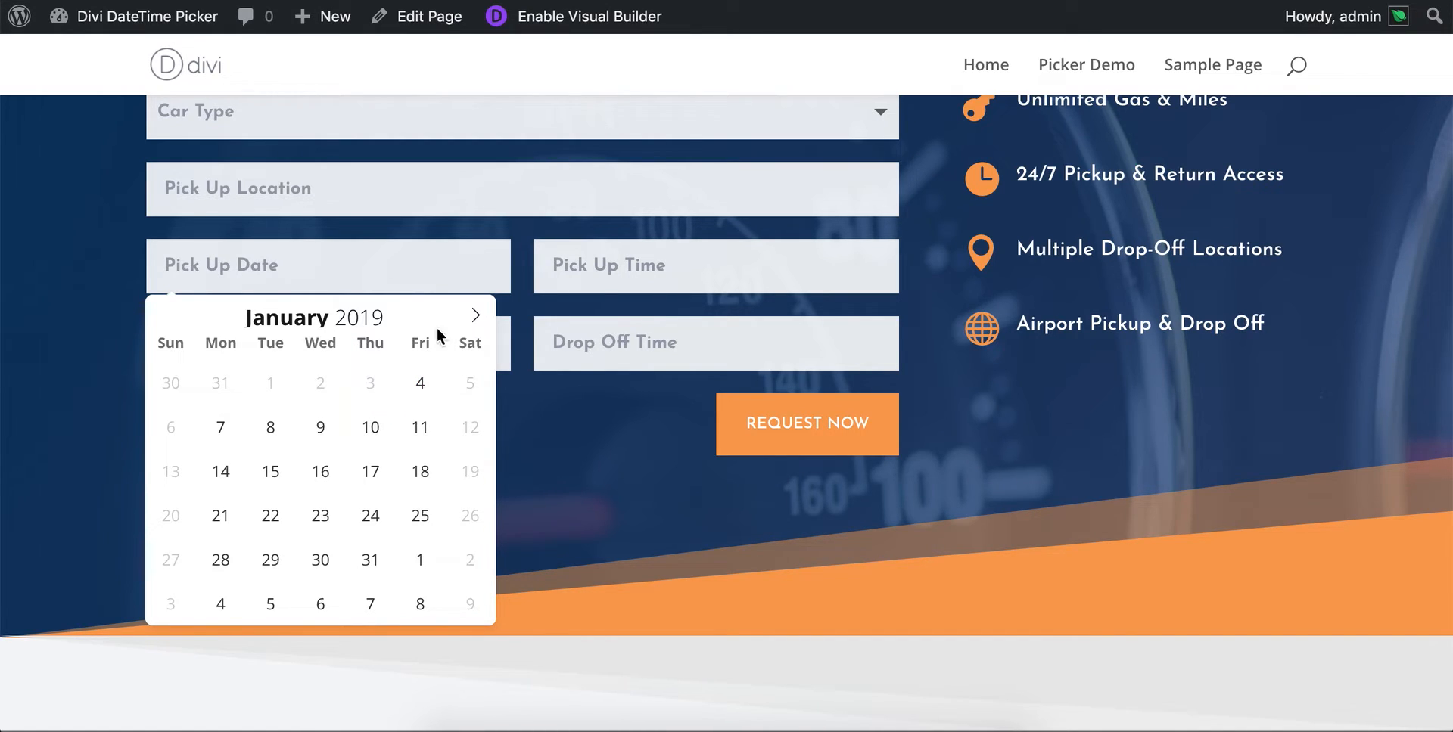
left_click(474, 316)
left_click(474, 316)
left_click(474, 316)
left_click(474, 316)
left_click(474, 317)
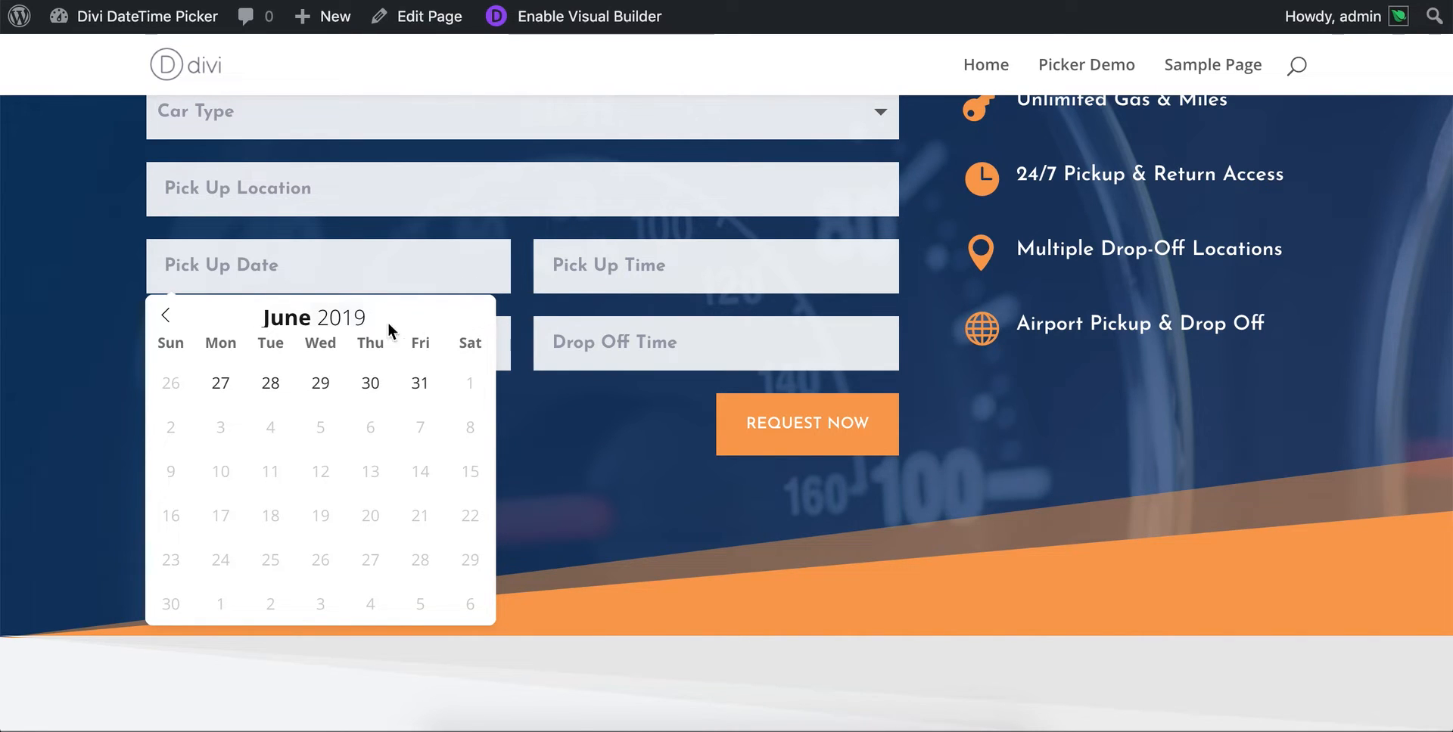
left_click(165, 315)
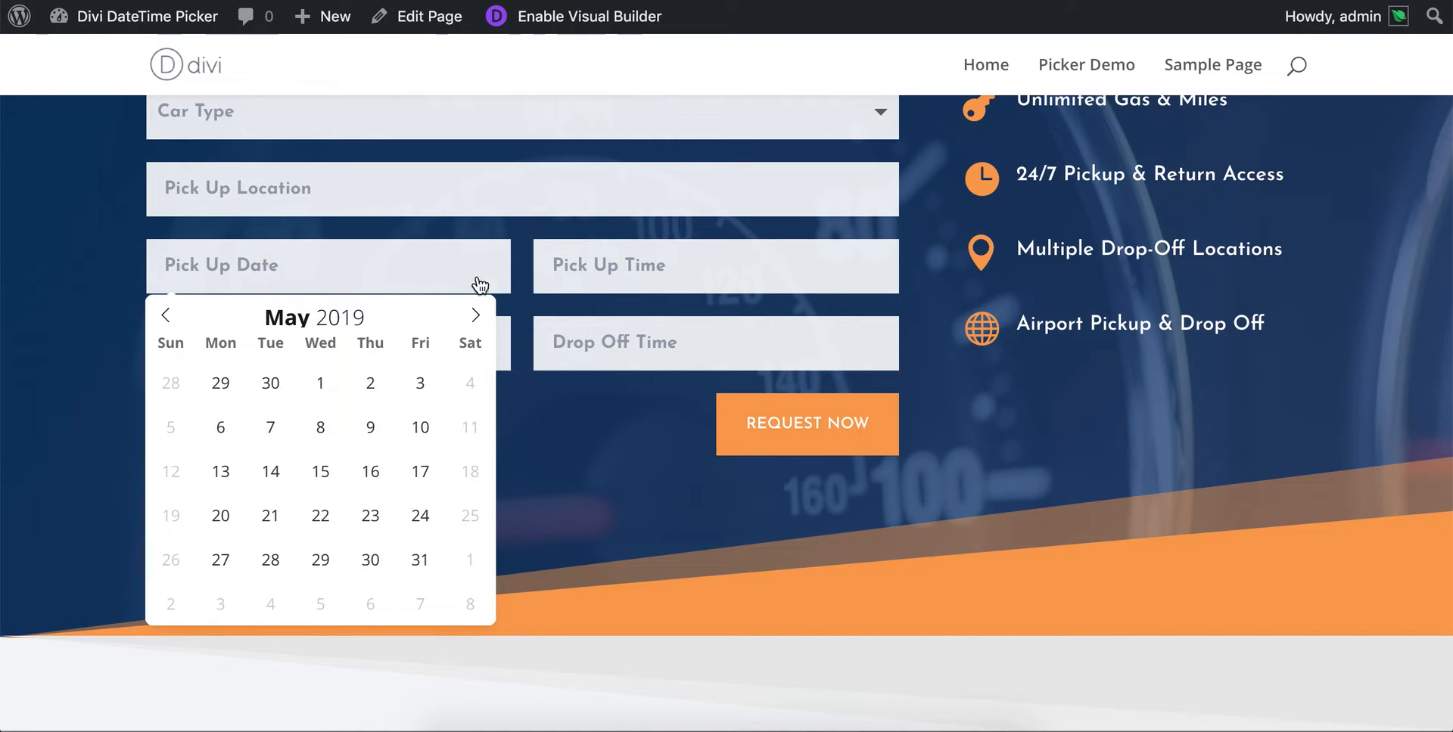
left_click(478, 317)
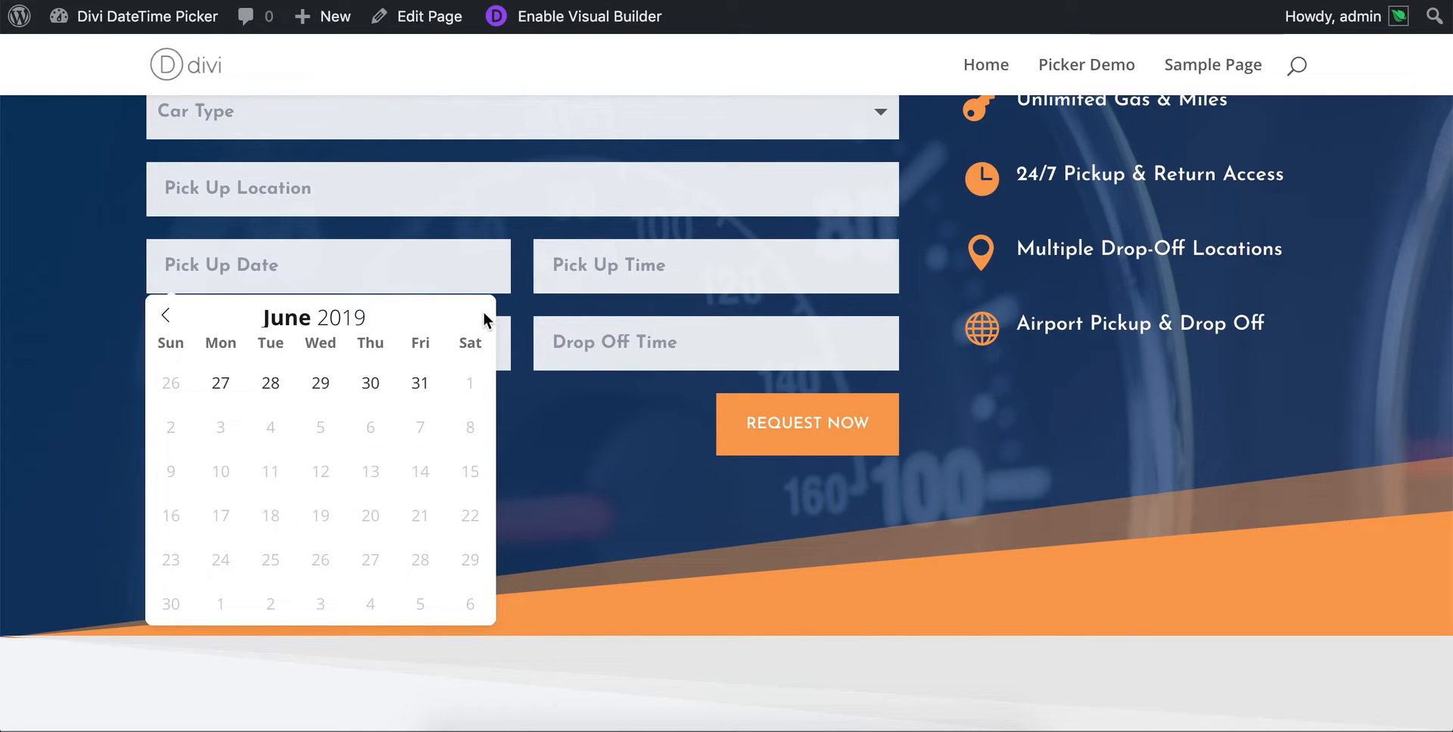
left_click(165, 315)
left_click(165, 315)
left_click(167, 317)
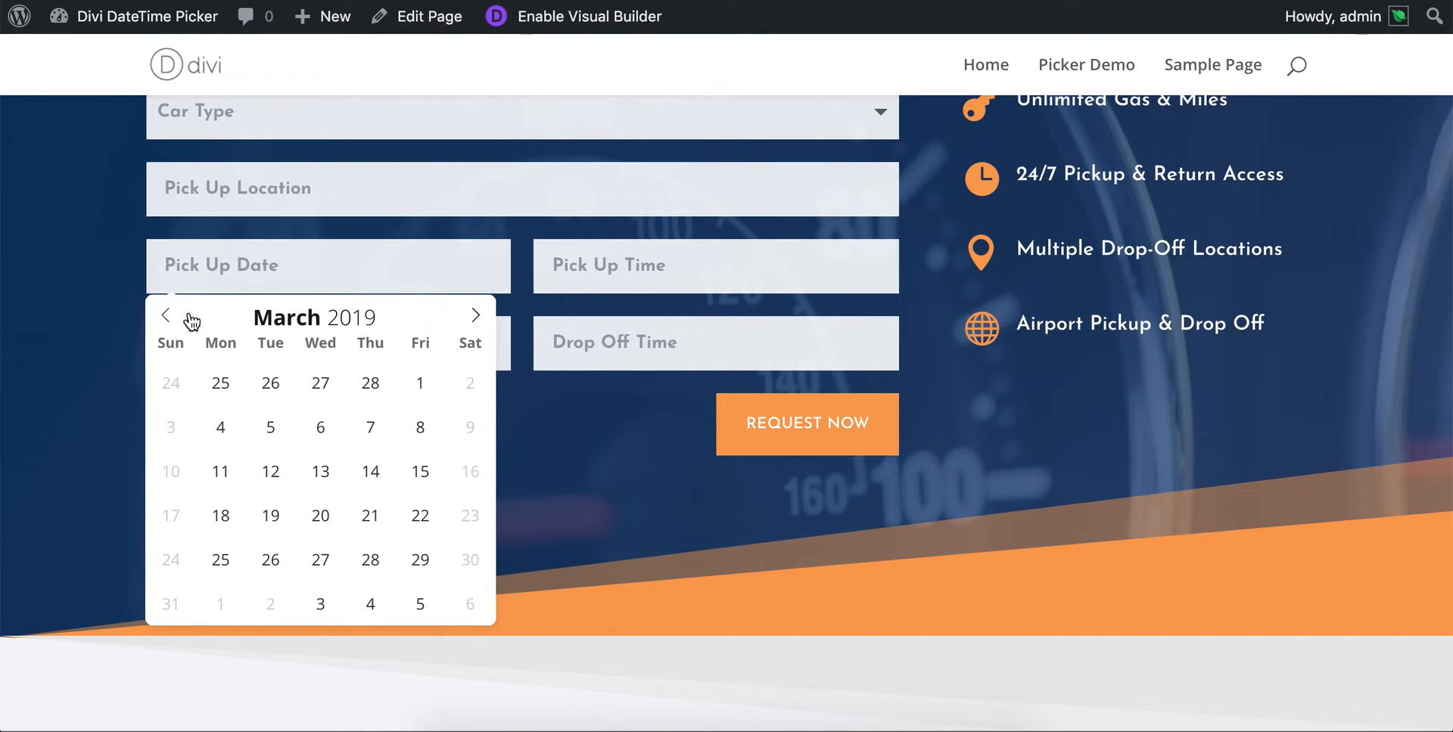
left_click(476, 316)
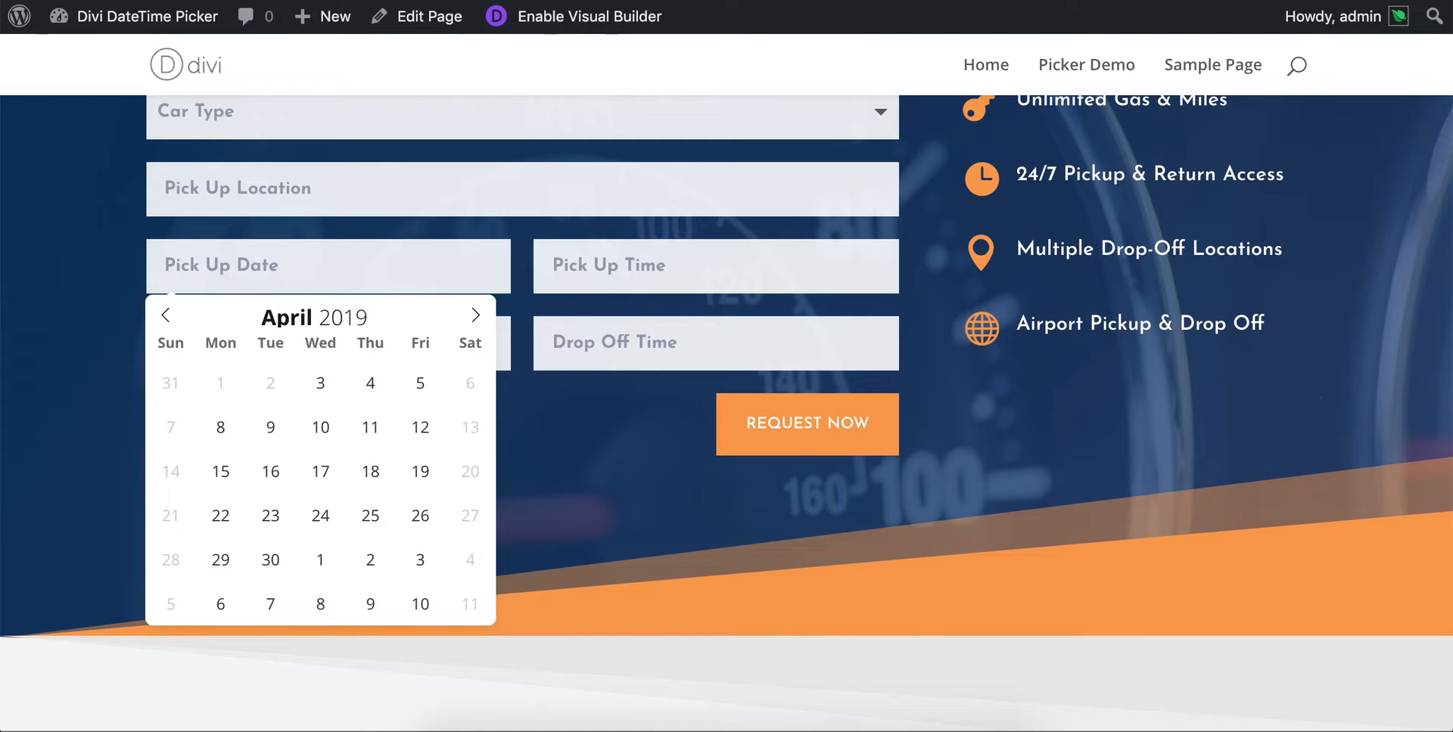
- Return to the Visual Builder tab and open the field options of the contact form's Pick Up Date field
key("ctrl+shift+Tab")
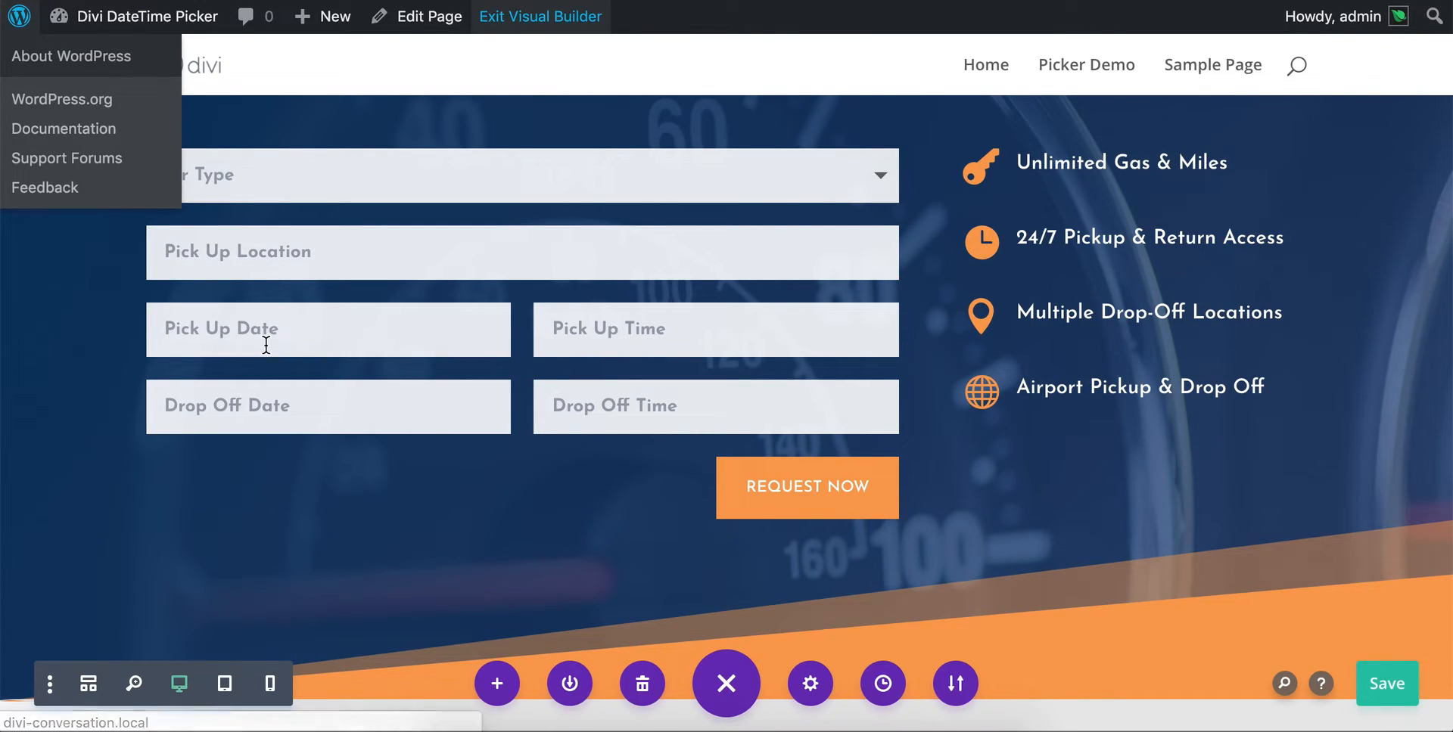
mouse_move(522, 293)
left_click(490, 219)
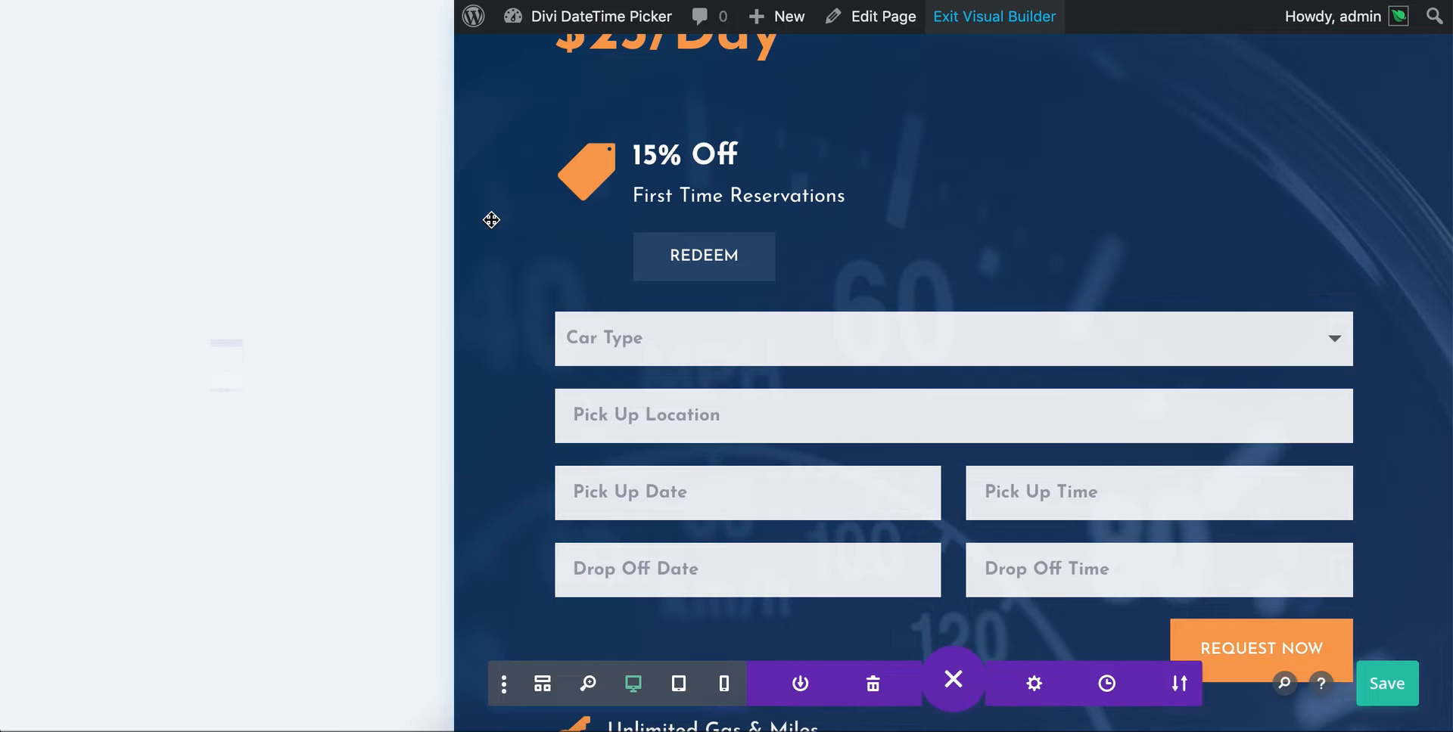
left_click(58, 322)
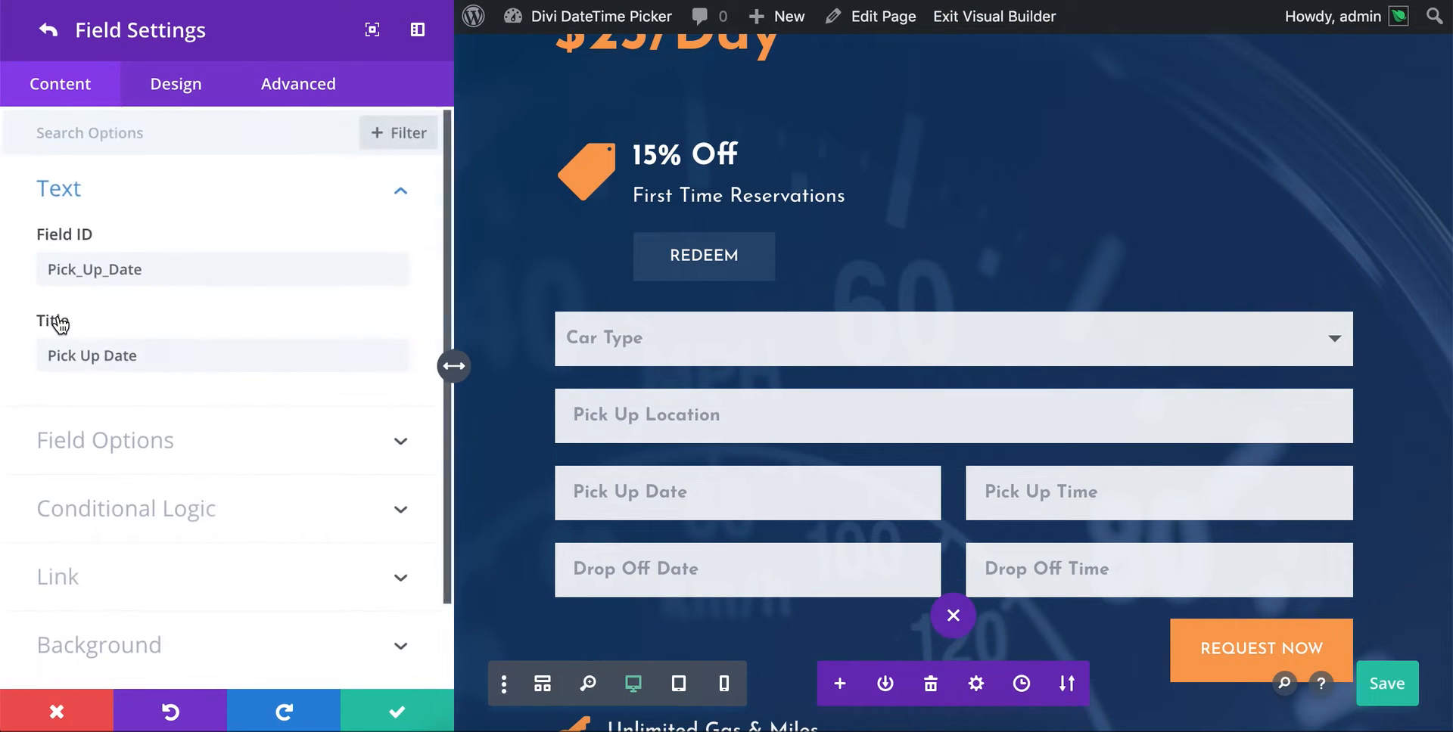
left_click(141, 427)
- Set the Pick Up Date picker's localization to Spanish
scroll(185, 399, "down", 4)
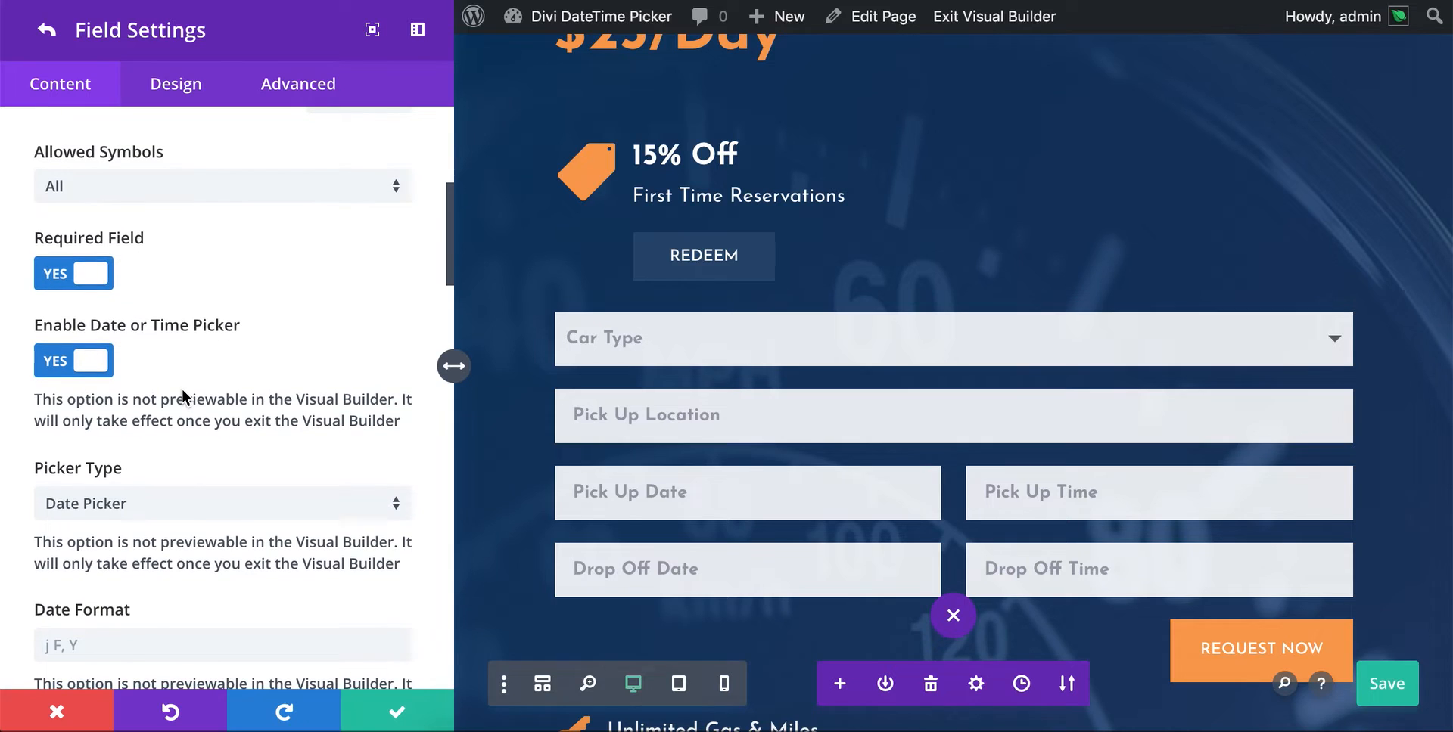
scroll(183, 391, "down", 15)
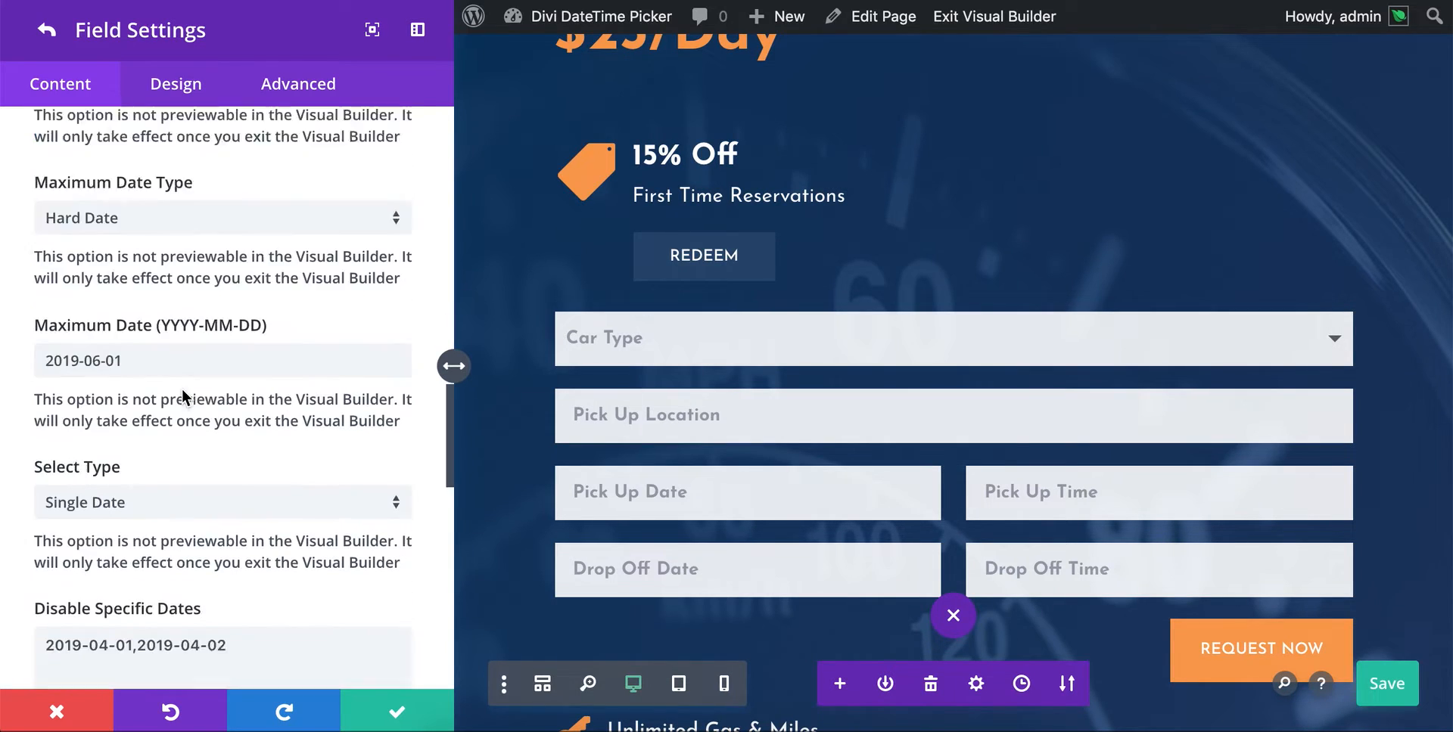
scroll(182, 389, "down", 10)
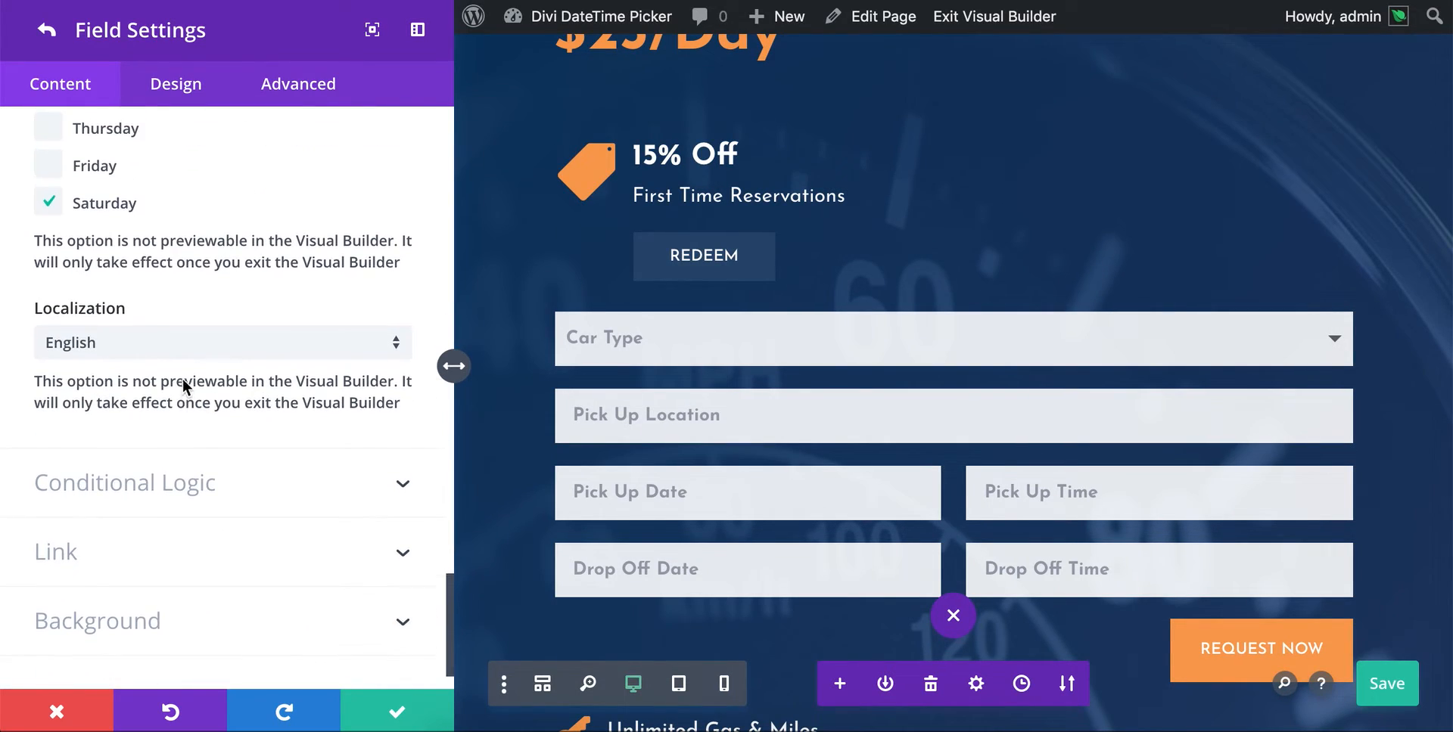
left_click(213, 353)
scroll(209, 376, "down", 4)
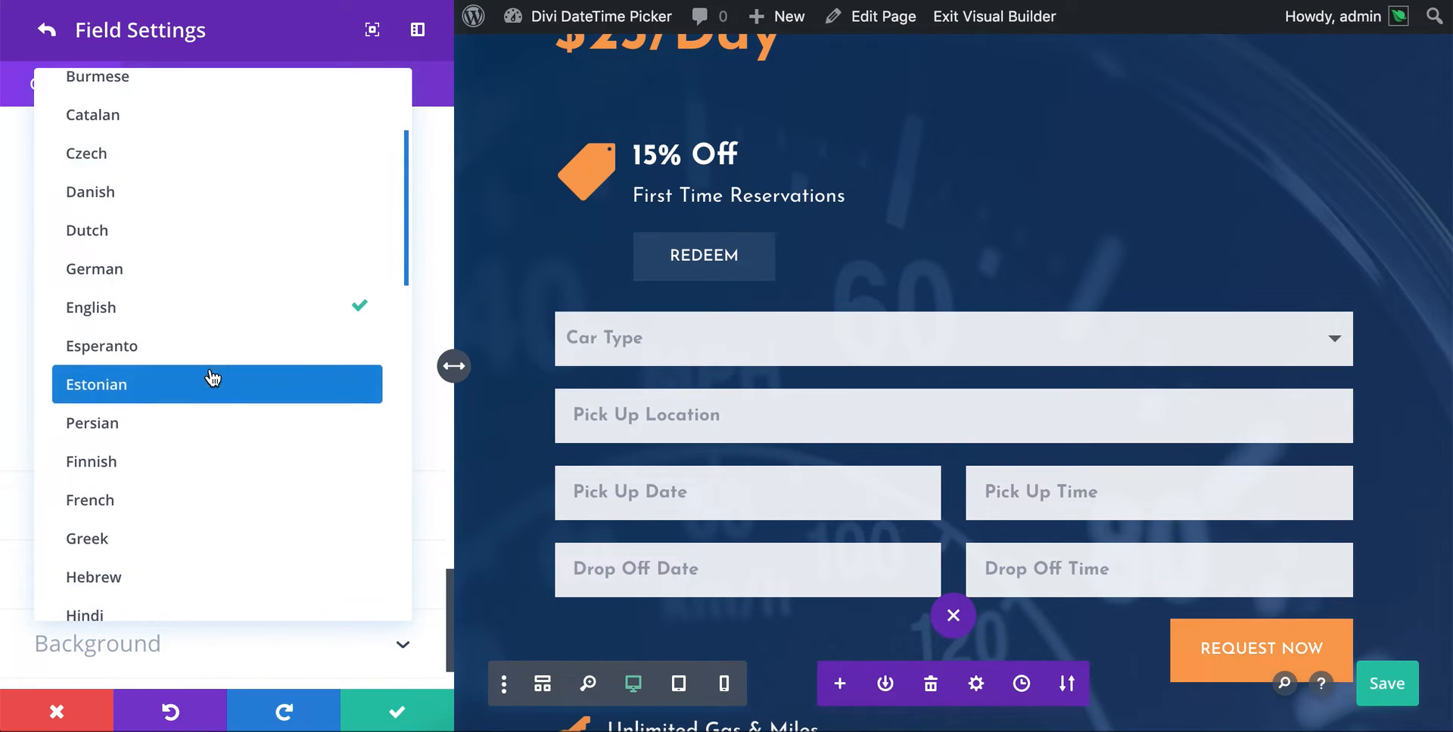
scroll(213, 378, "down", 8)
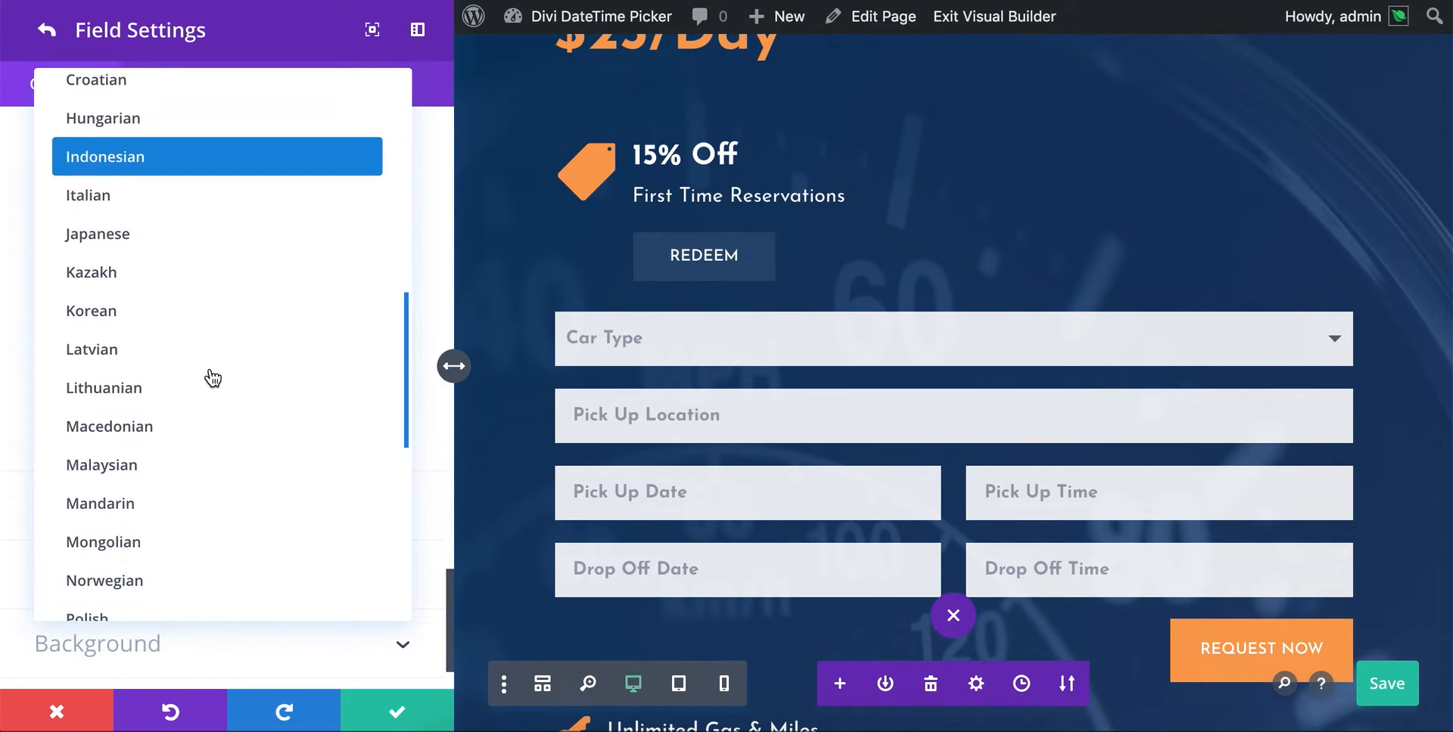
scroll(213, 378, "down", 6)
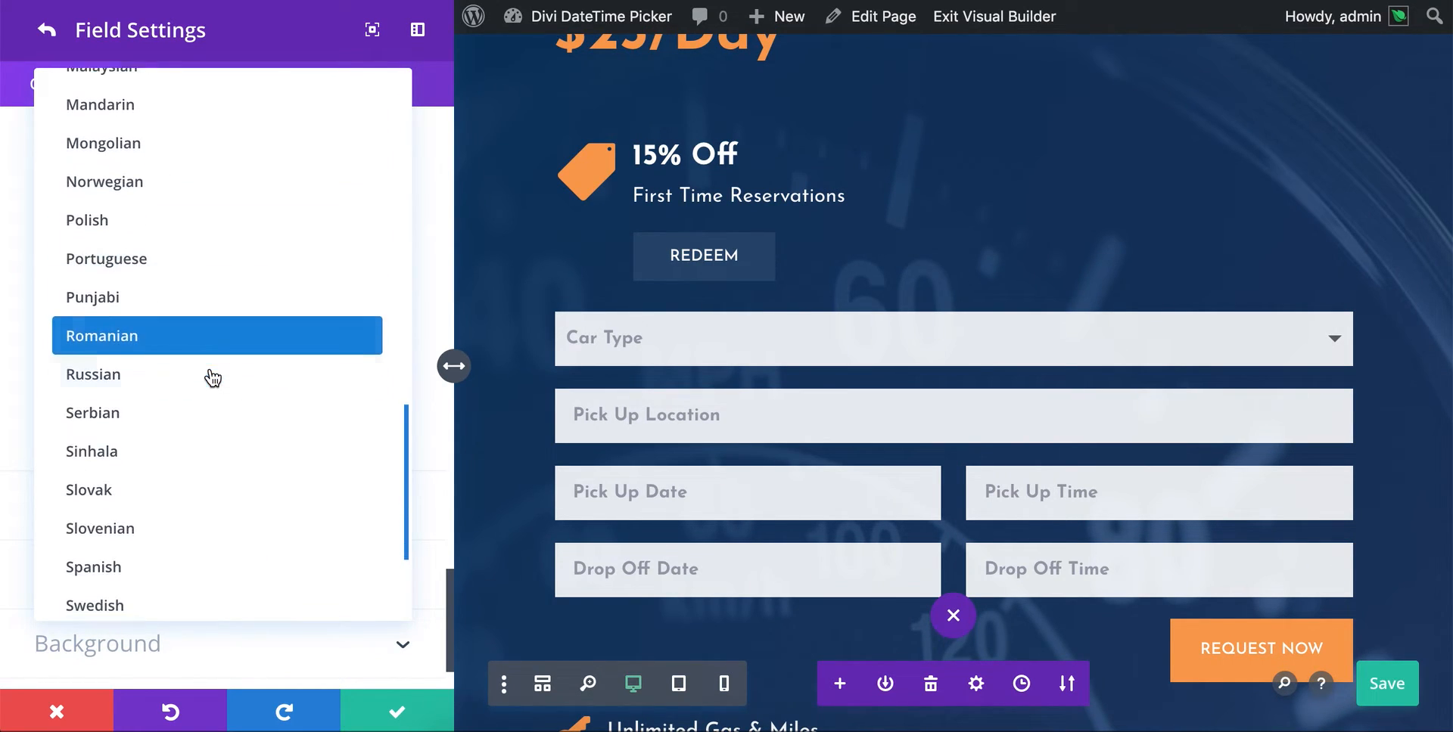
left_click(152, 492)
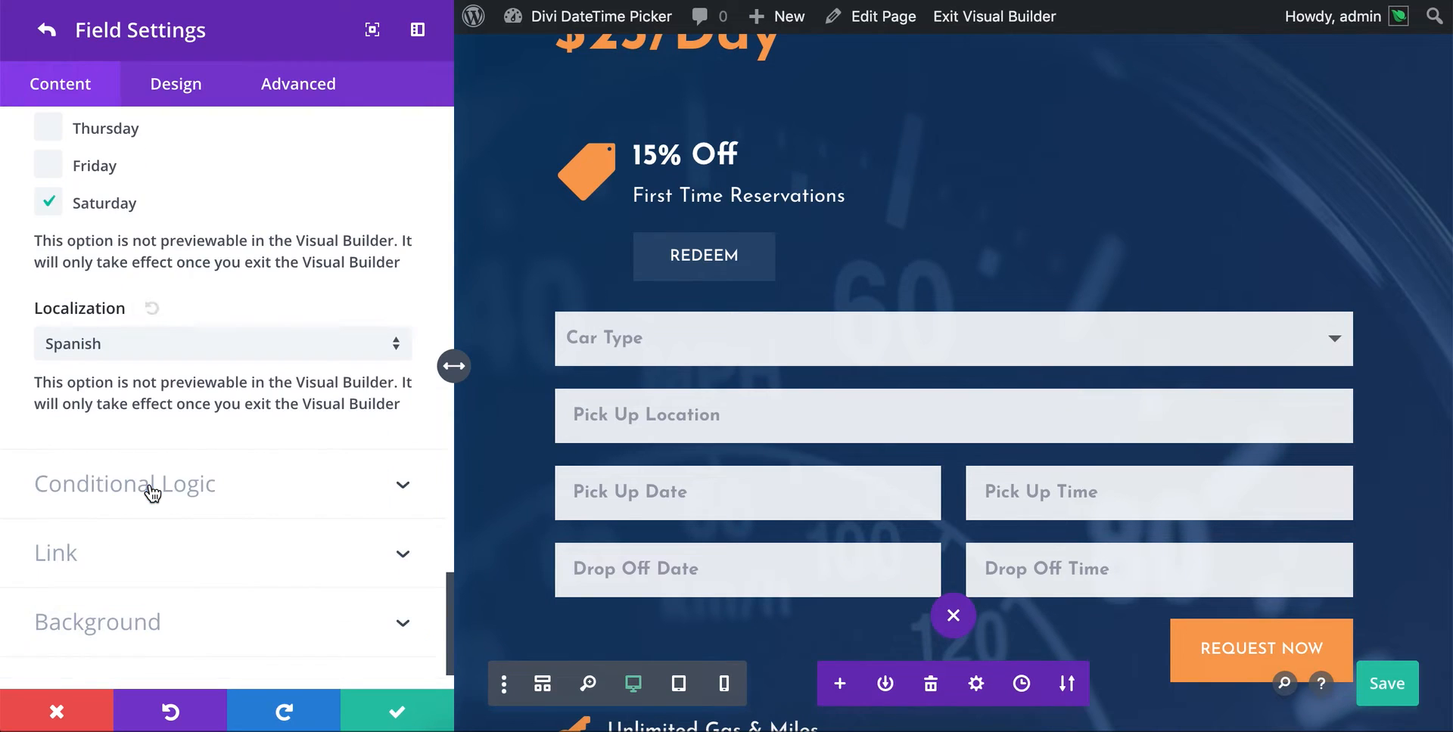
- Apply the field and form settings, save the page, and reload the live page in its tab
left_click(395, 715)
left_click(395, 719)
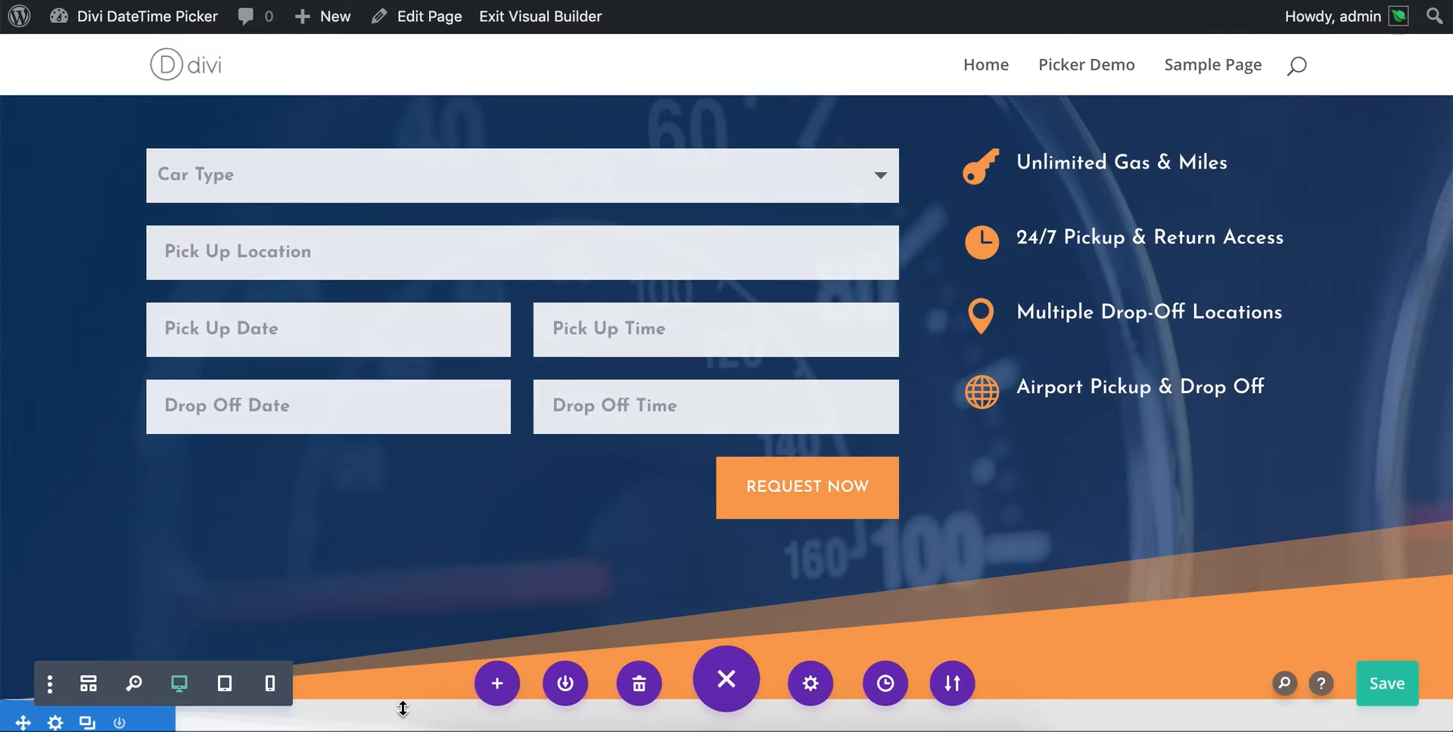
left_click(1396, 685)
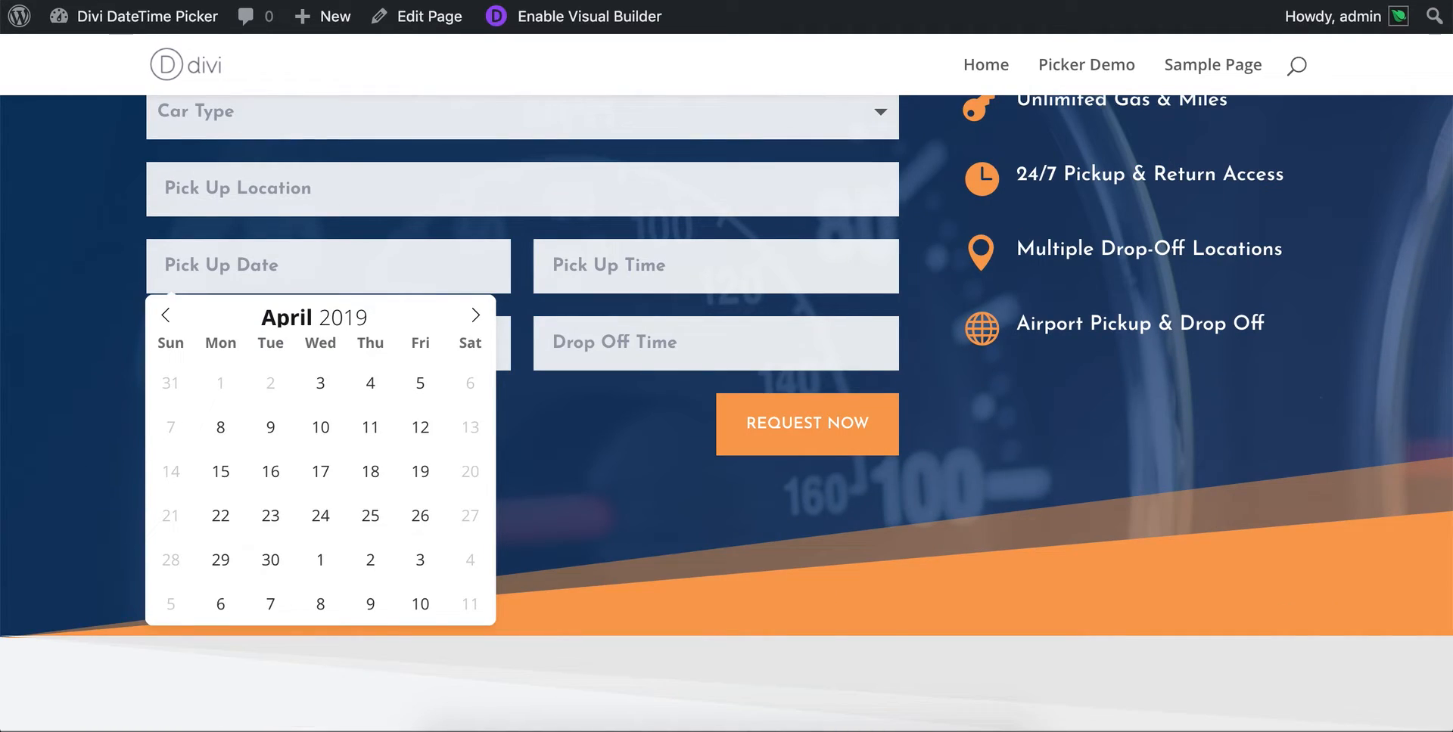
key("super+r")
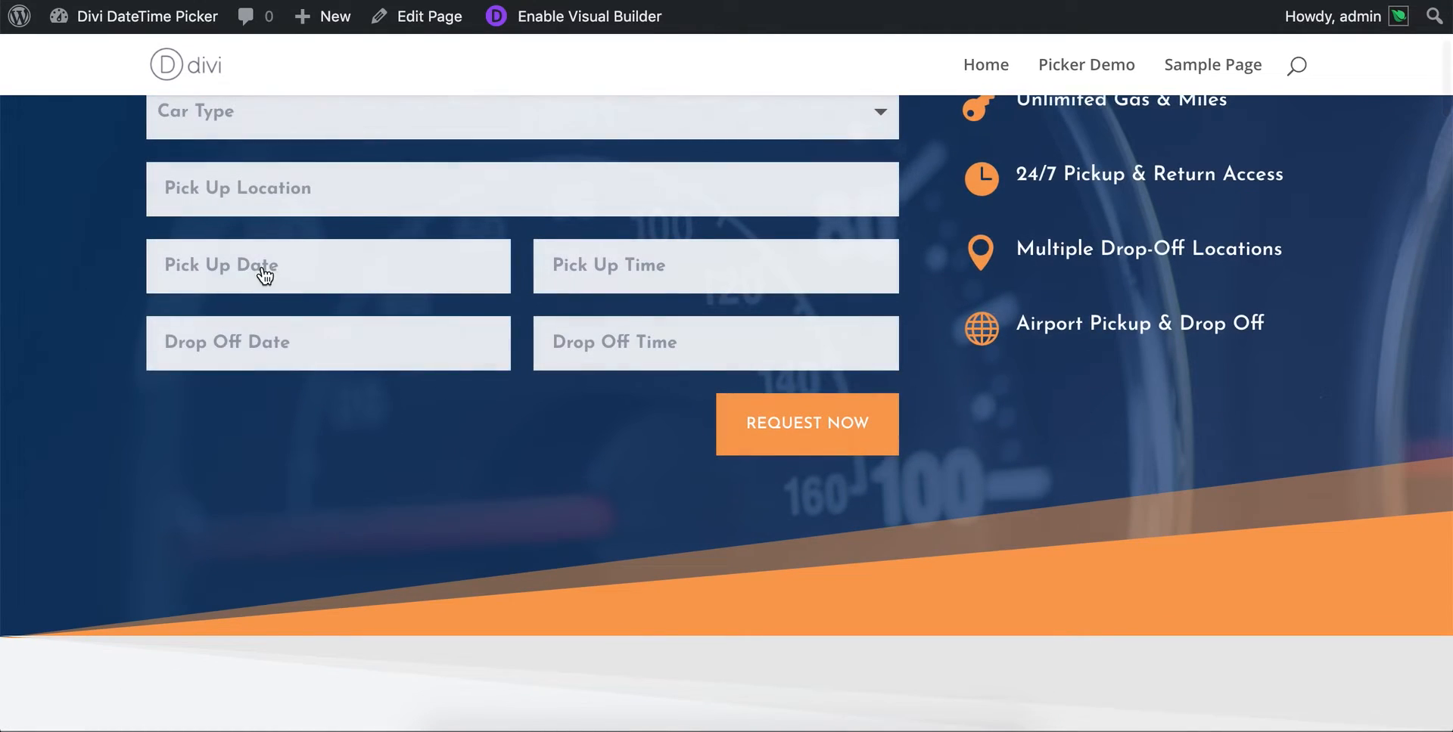
- Open the Pick Up Date calendar on the live page and check its Spanish month and day names
left_click(266, 274)
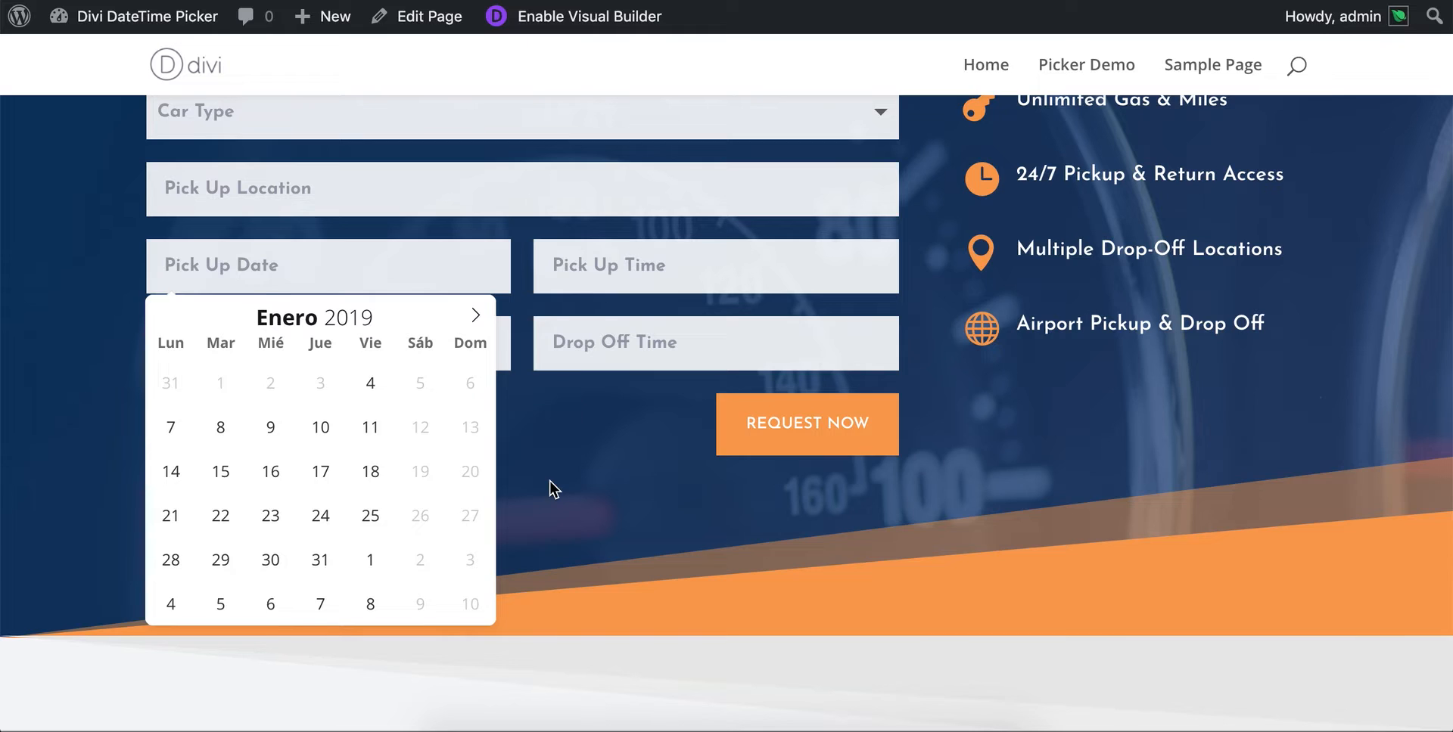
scroll(550, 480, "up", 1)
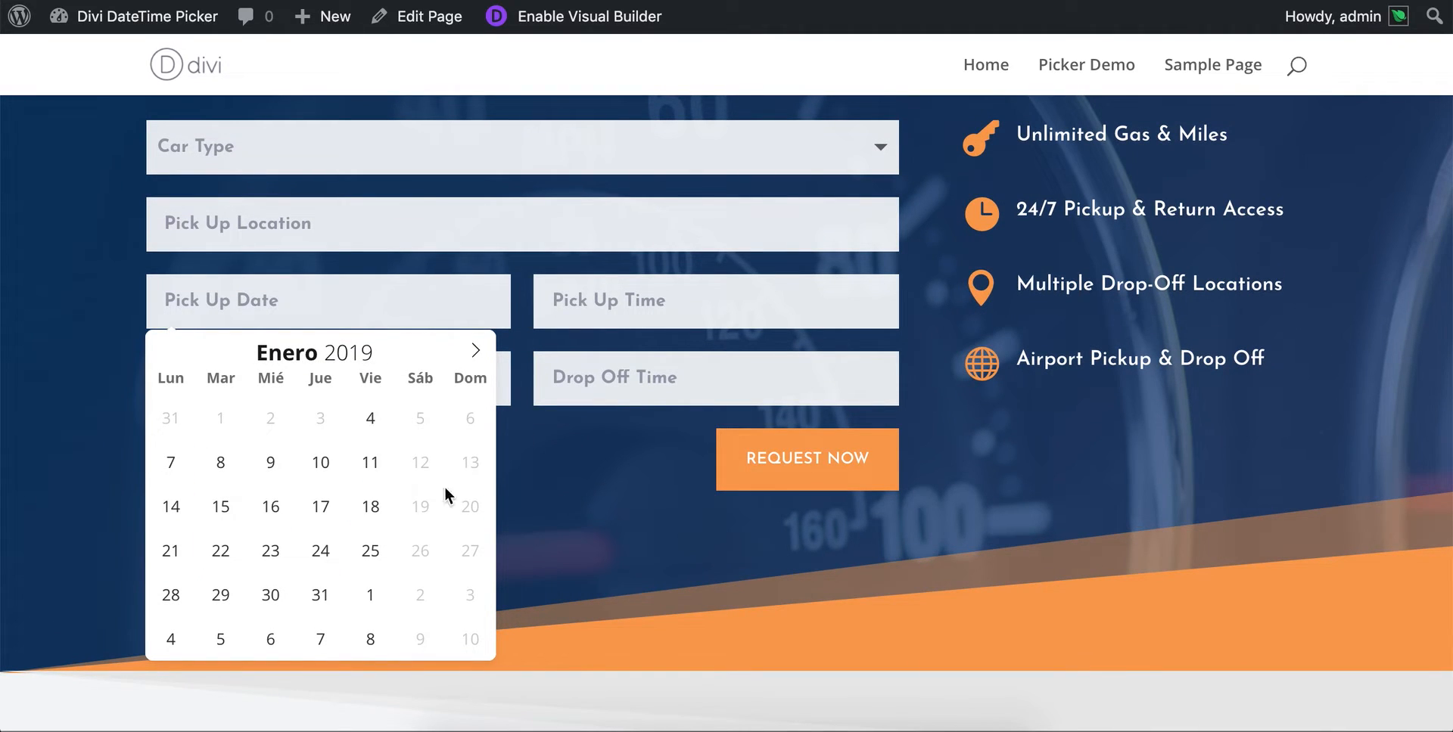
scroll(542, 498, "up", 2)
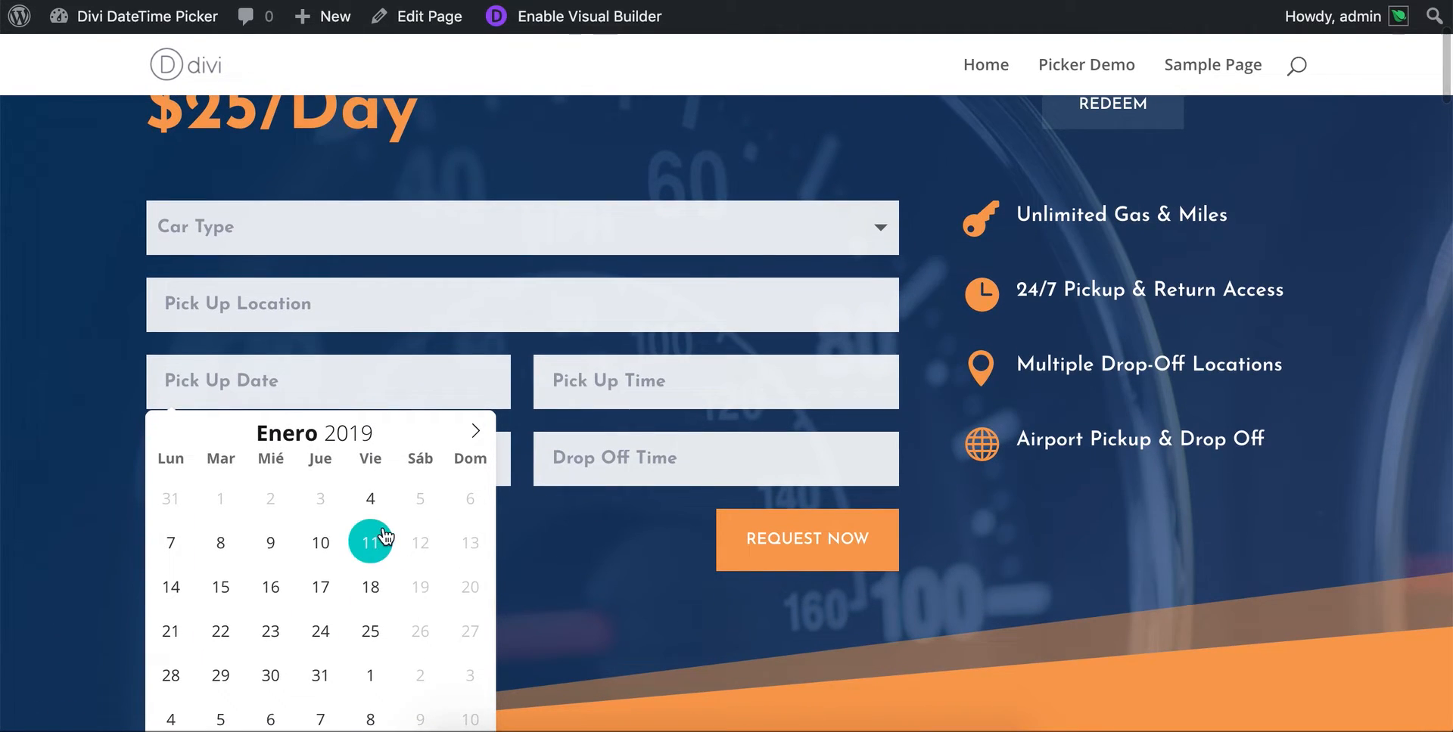
scroll(390, 537, "down", 1)
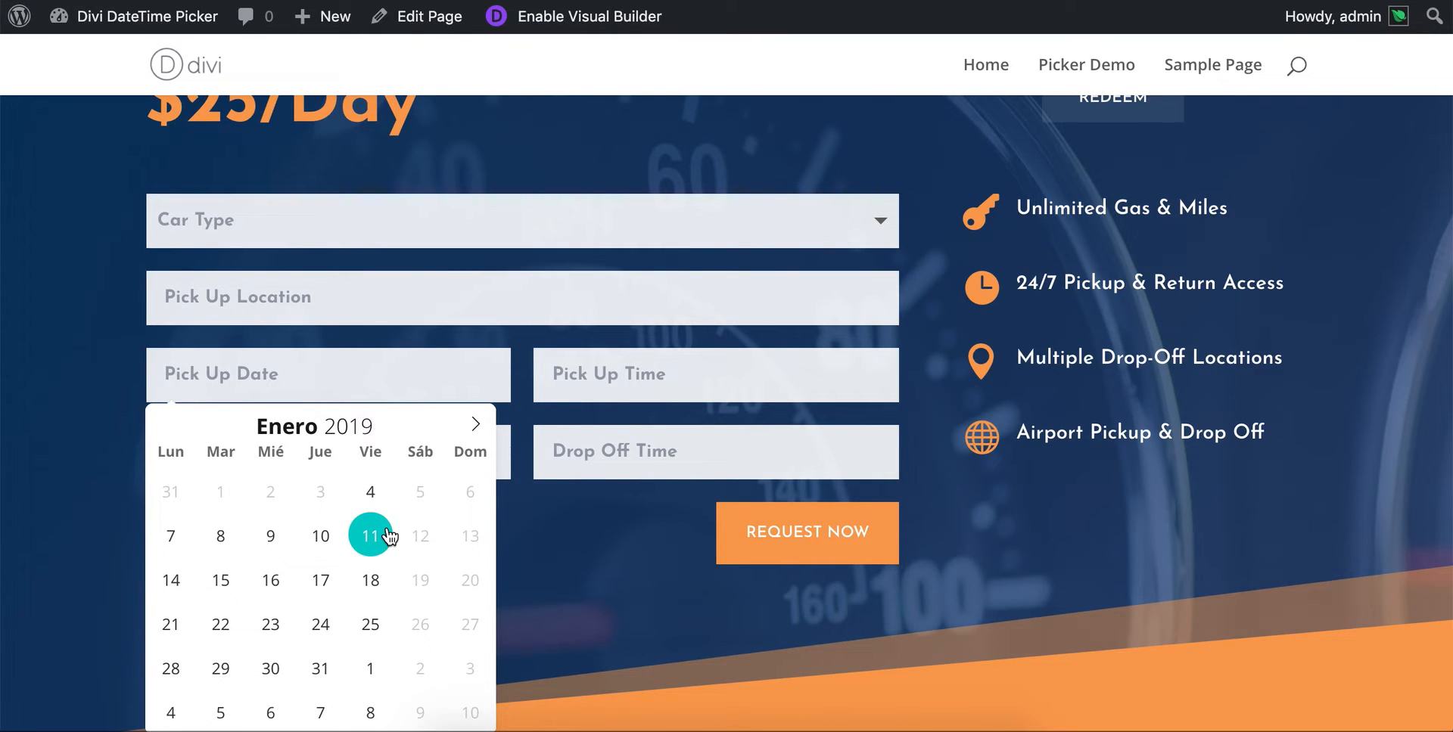
scroll(390, 535, "down", 1)
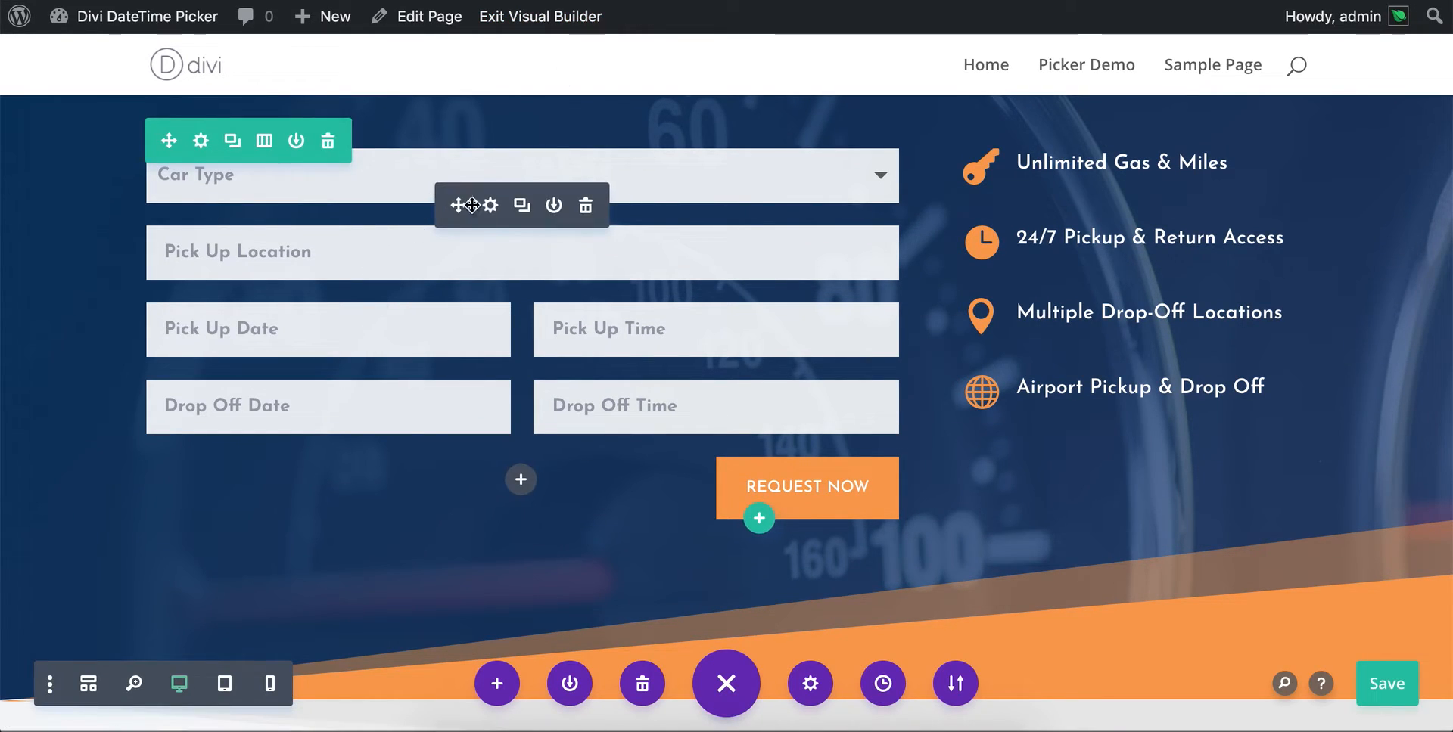
- In the Visual Builder tab, enable the date or time picker for the contact form's Pick Up Time field and make it a Time Picker
left_click(490, 205)
left_click(56, 376)
left_click(157, 445)
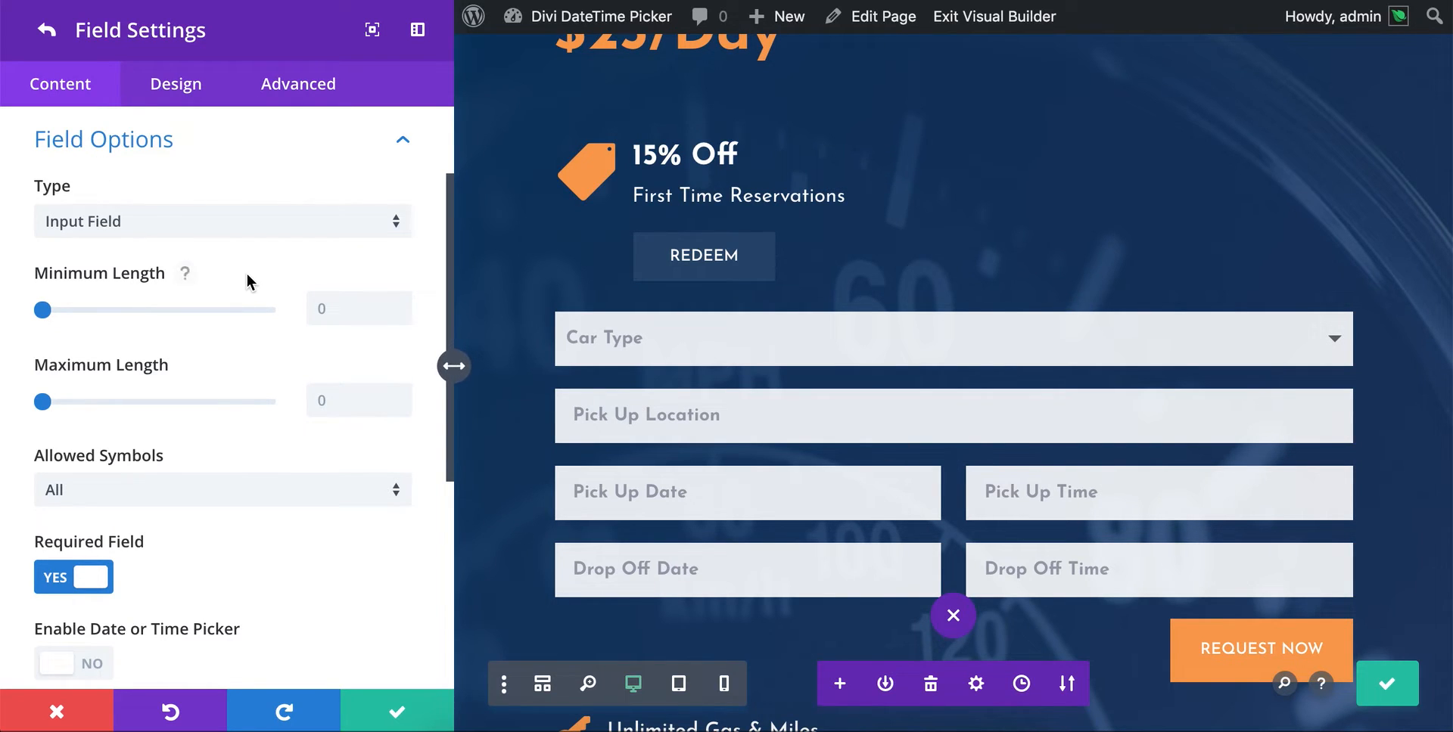
scroll(107, 306, "down", 5)
left_click(74, 490)
scroll(293, 446, "down", 3)
left_click(172, 501)
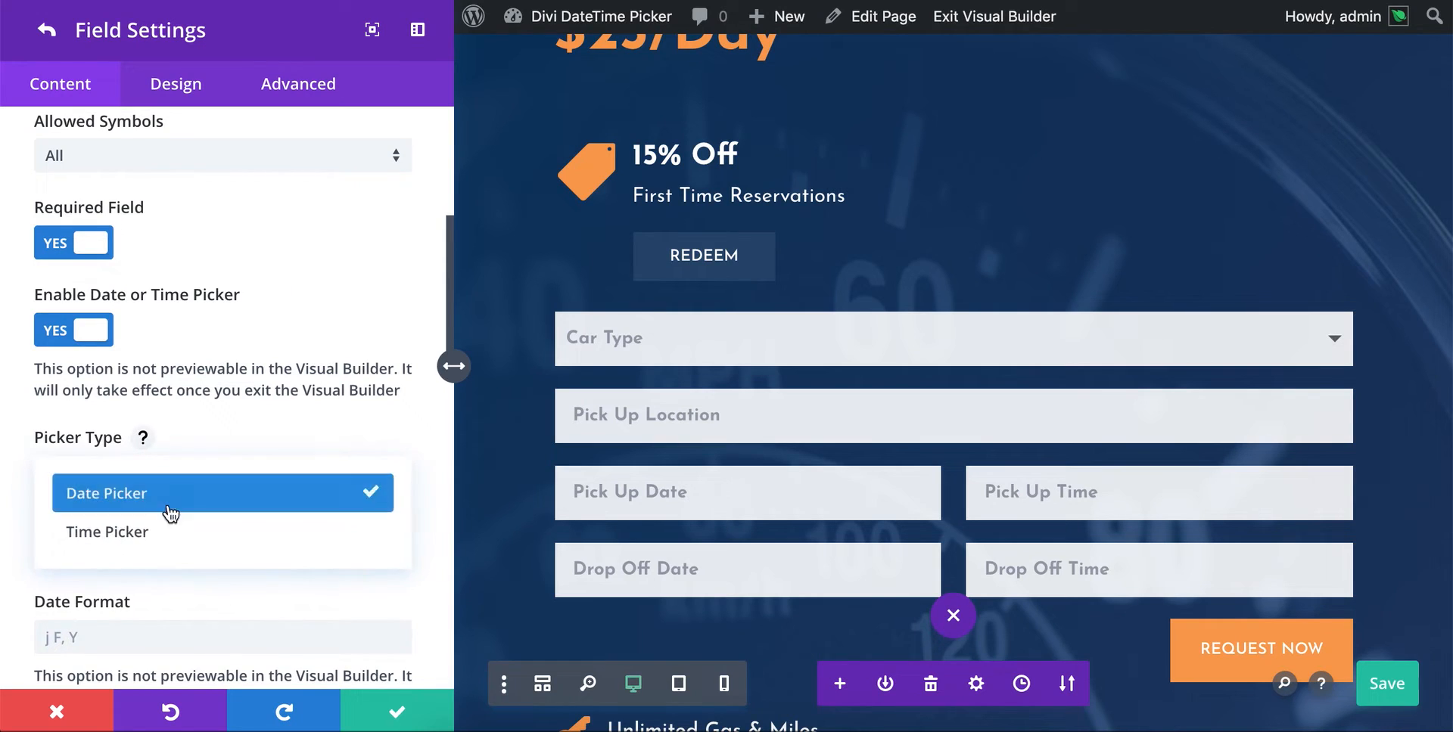
left_click(159, 533)
- Enable date/time limits for the Pick Up Time field and turn on its minimum date/time
scroll(256, 436, "down", 6)
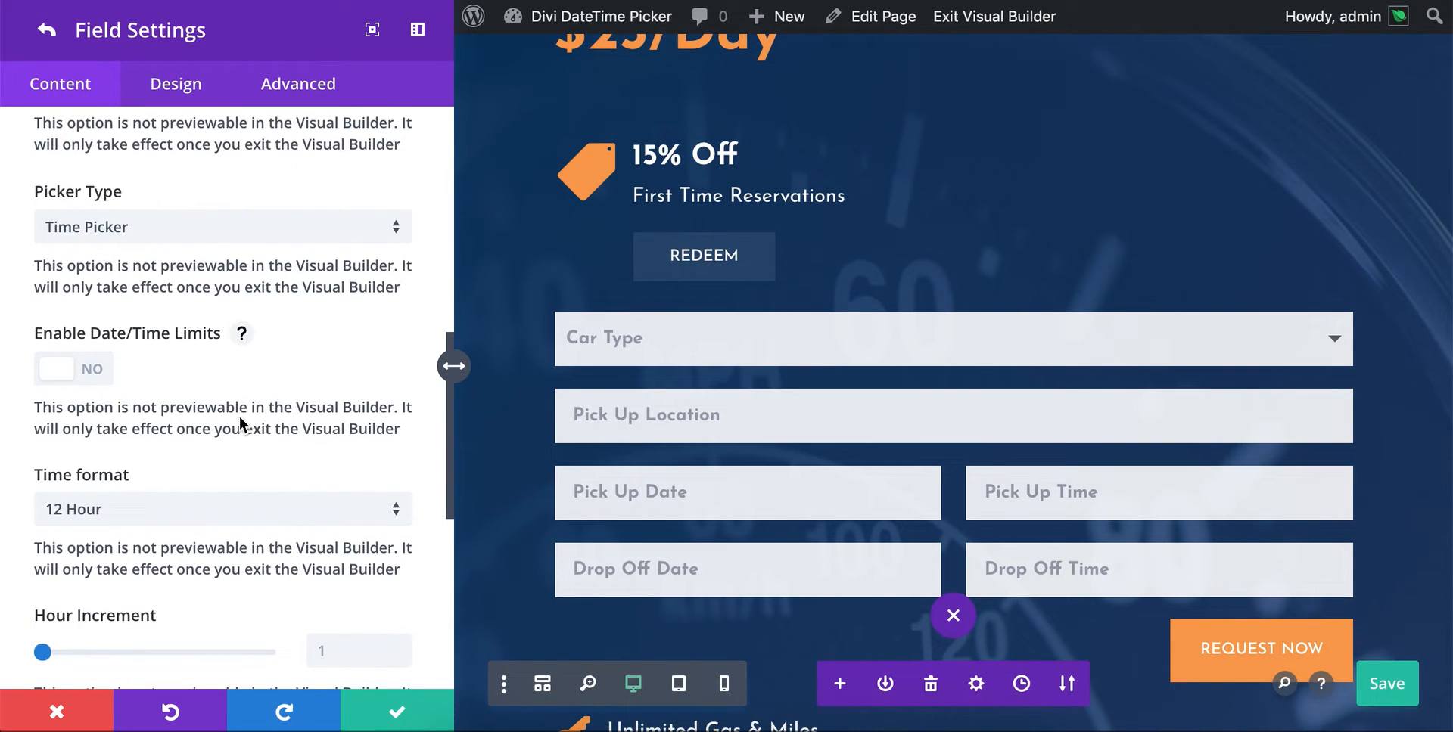
left_click(76, 369)
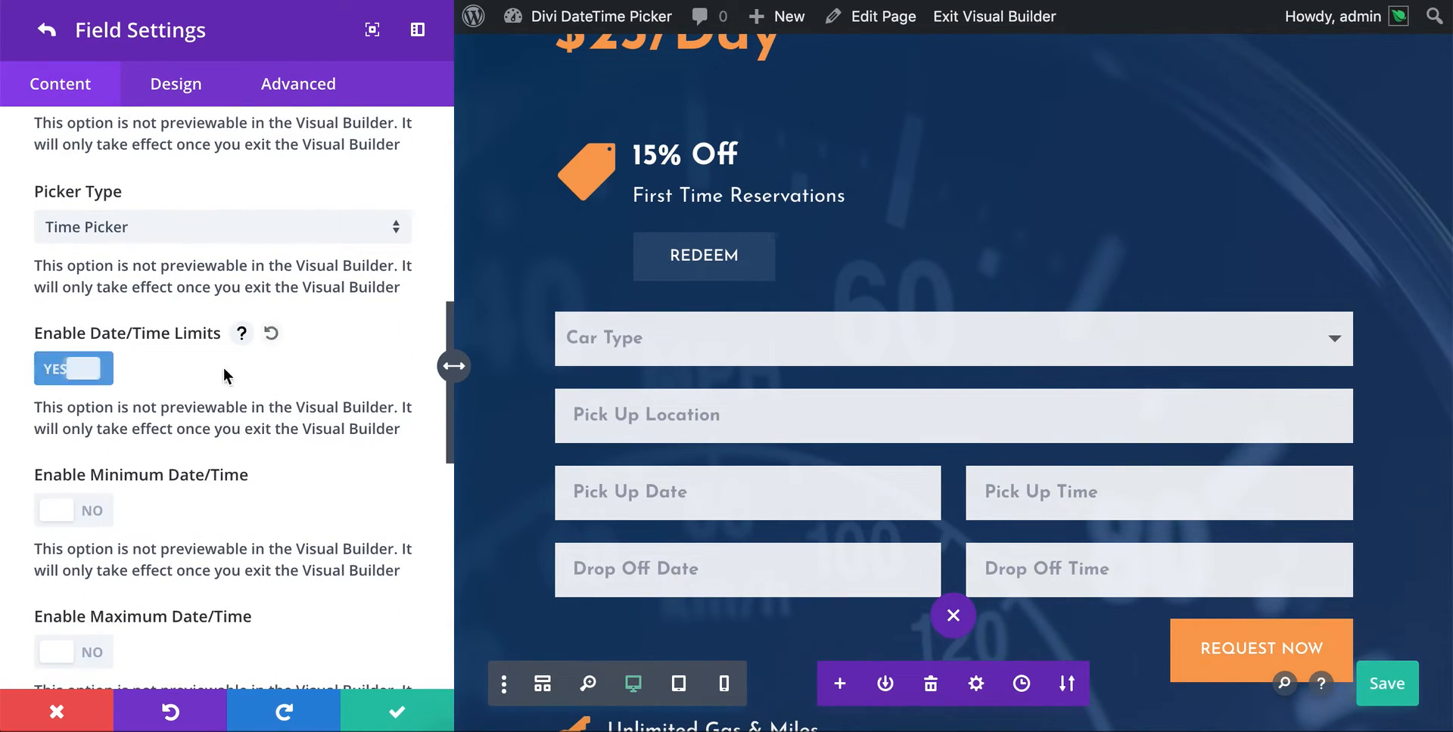
scroll(252, 366, "down", 4)
left_click(78, 357)
scroll(189, 325, "down", 3)
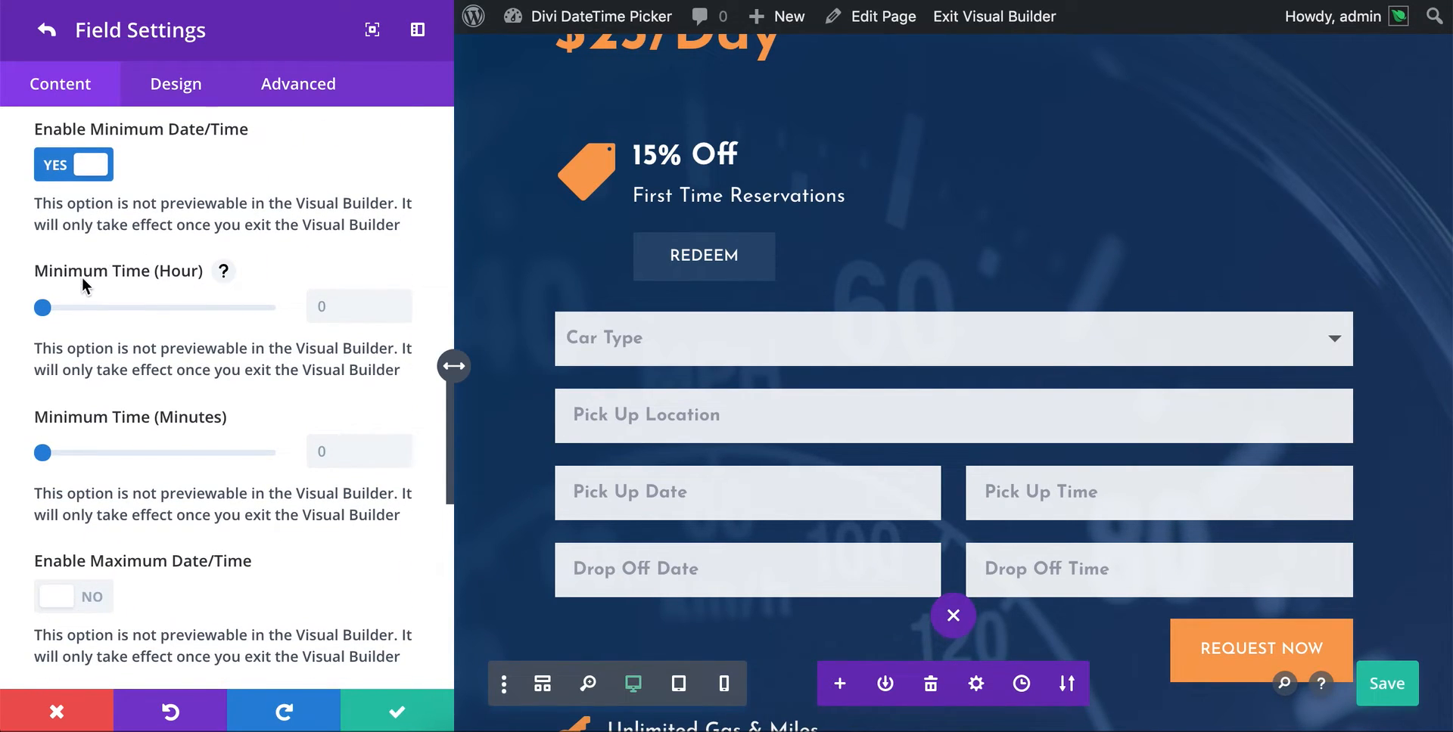
- Set the minimum time to hour 7 and 30 minutes
left_click(222, 274)
left_click_drag(95, 305, 159, 310)
left_click(222, 275)
left_click_drag(44, 310, 110, 308)
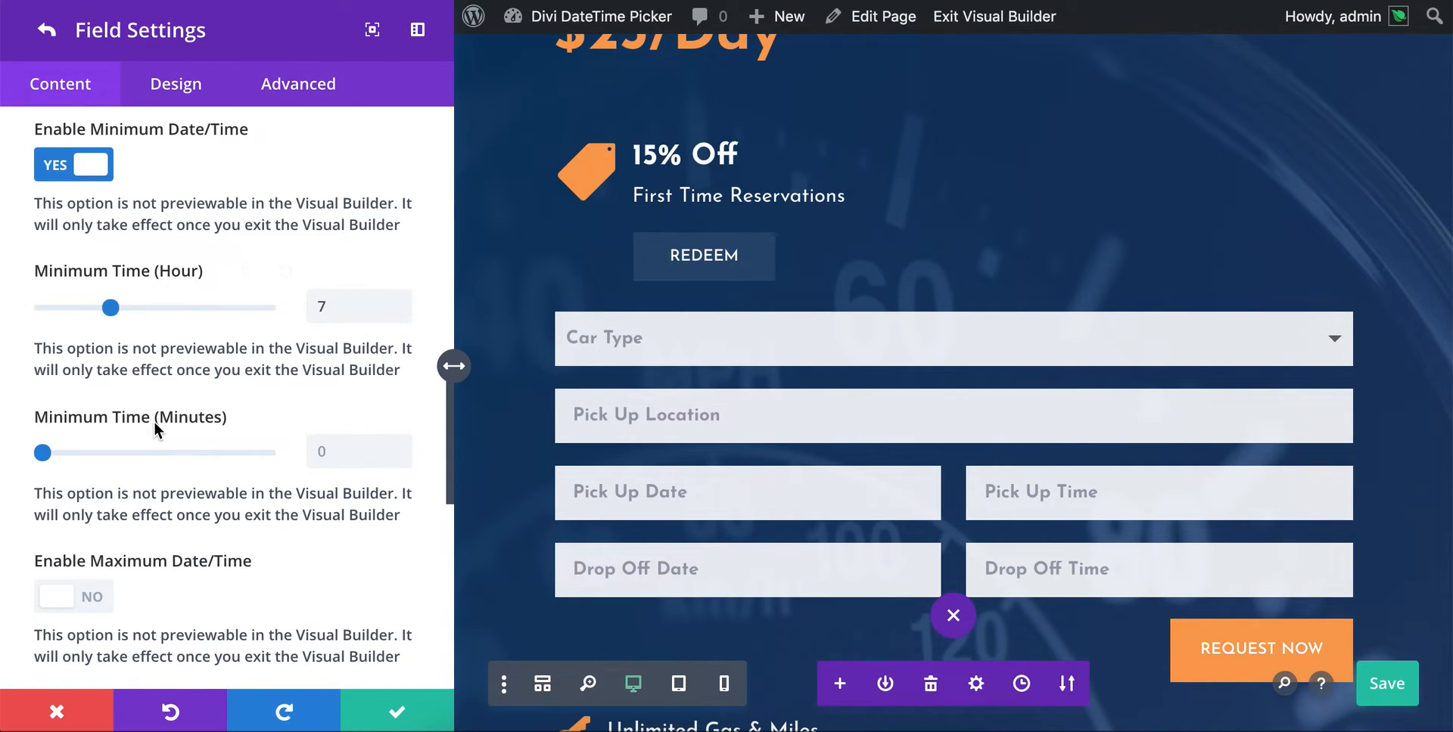
scroll(109, 430, "down", 1)
left_click_drag(41, 431, 161, 431)
- Enable the maximum date/time and set the maximum hour to 18
scroll(161, 430, "down", 3)
left_click(85, 416)
scroll(244, 415, "down", 4)
left_click_drag(44, 391, 220, 403)
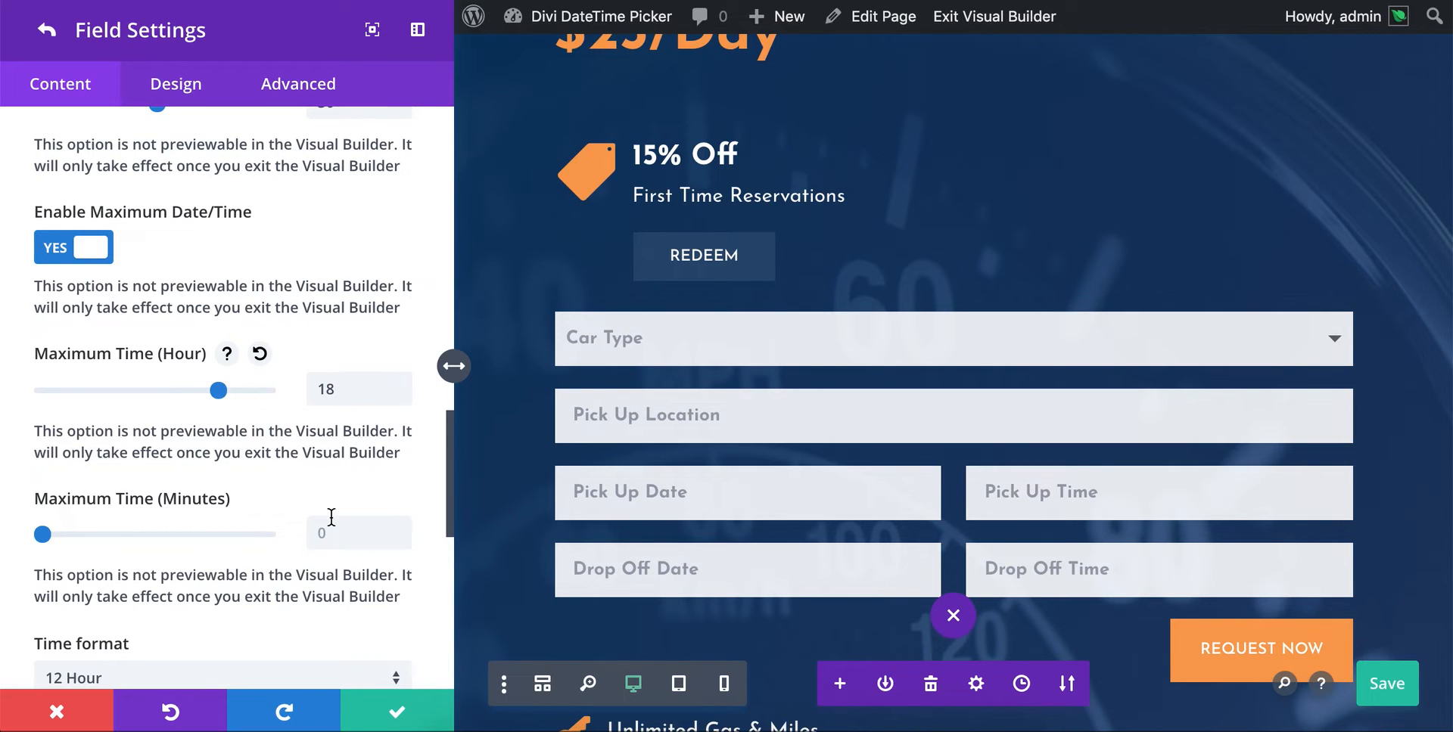
- Set the Pick Up Time picker's time format to 24 Hour
scroll(195, 417, "down", 2)
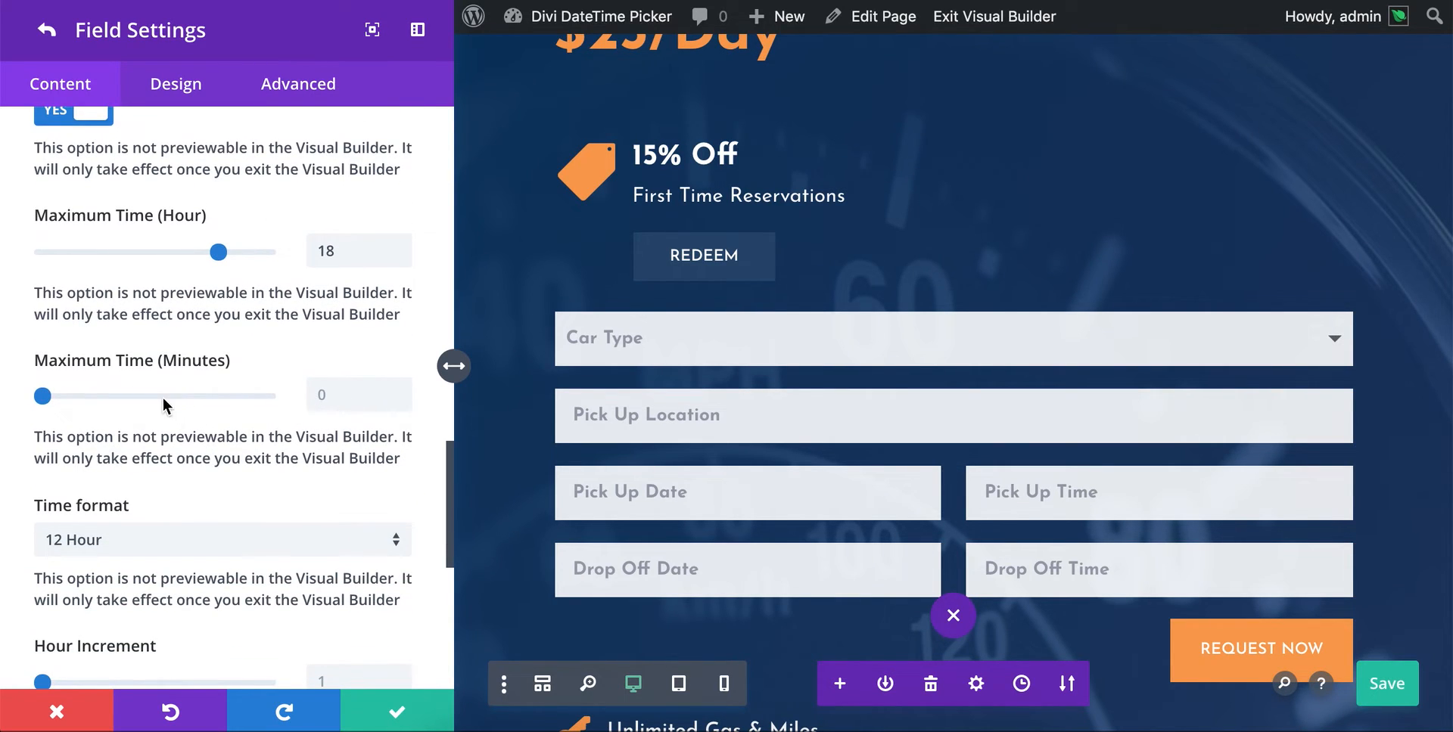
scroll(242, 428, "down", 2)
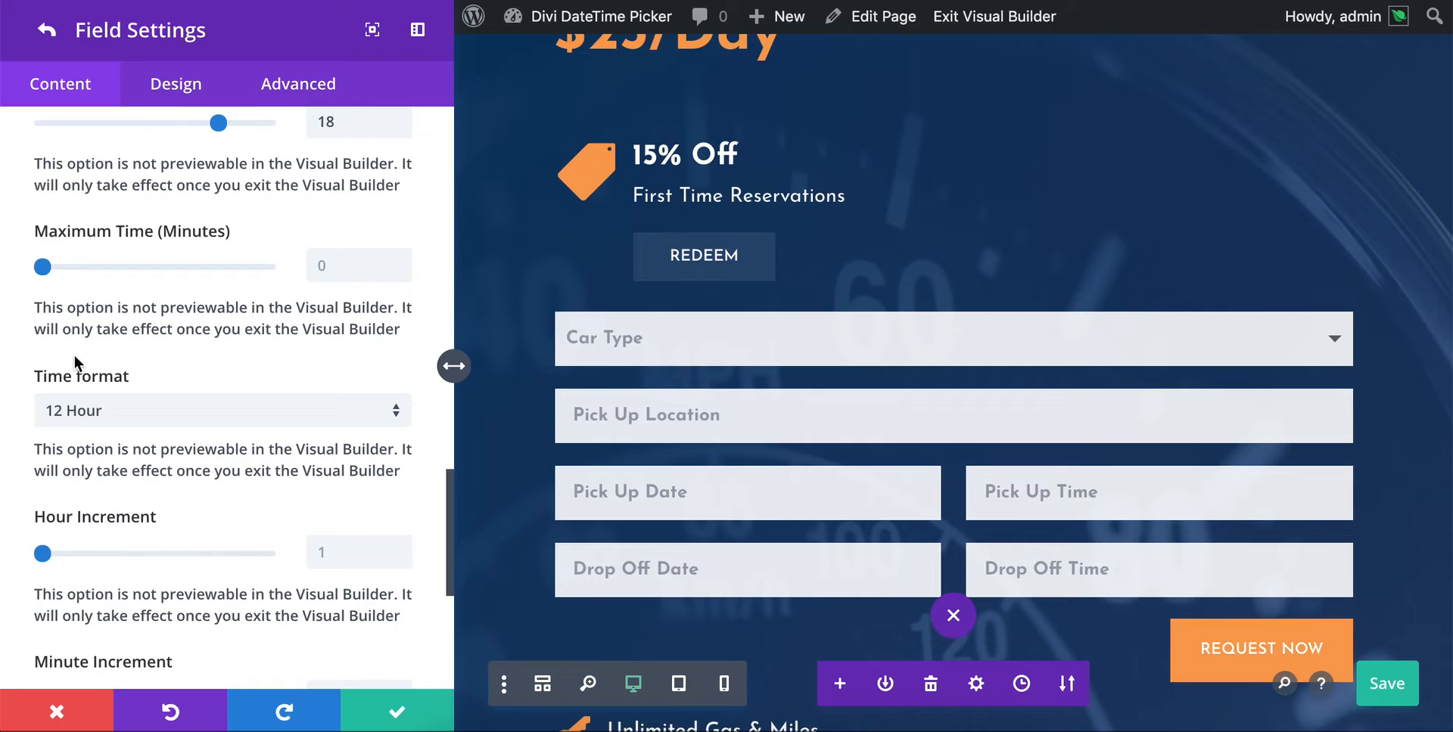
left_click(83, 408)
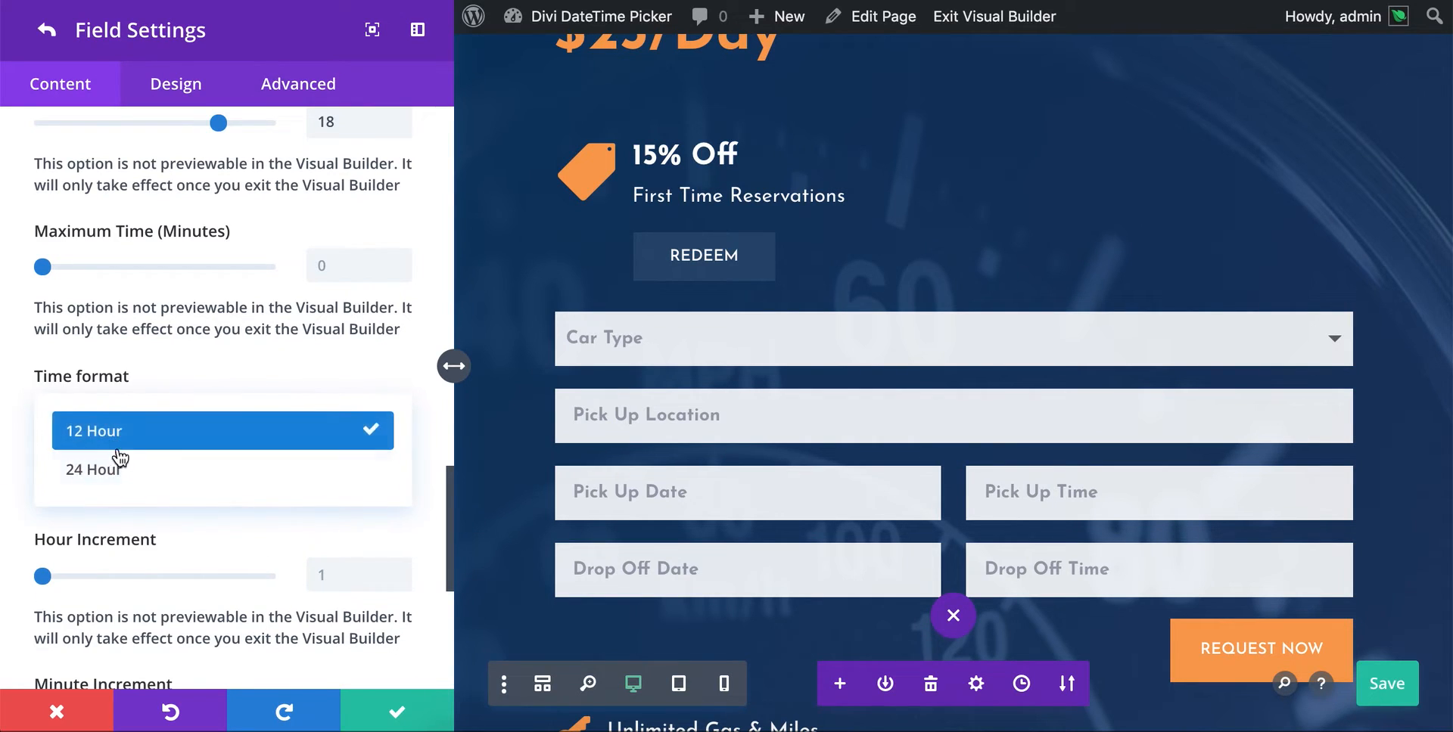
left_click(118, 472)
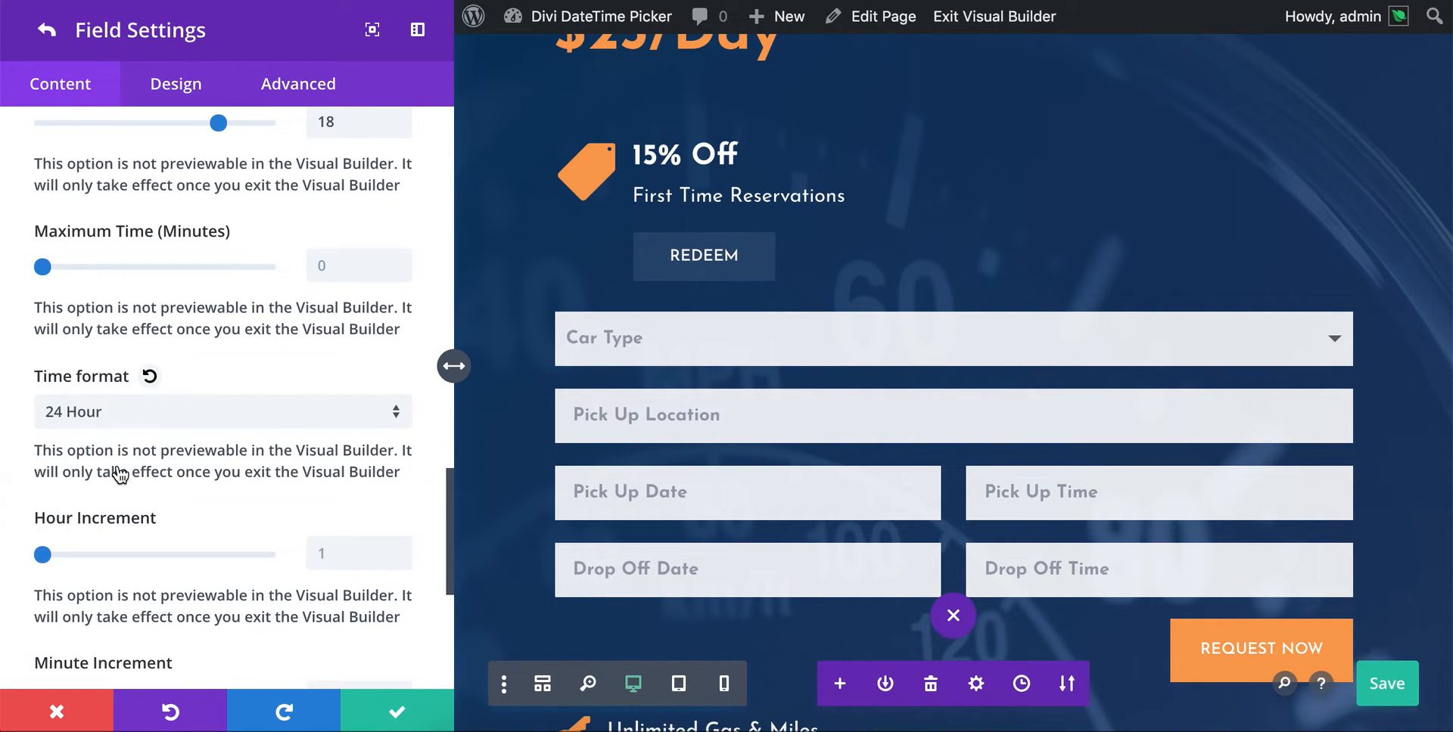
- Adjust the time picker's hour increment and raise its minute increment
scroll(169, 442, "down", 4)
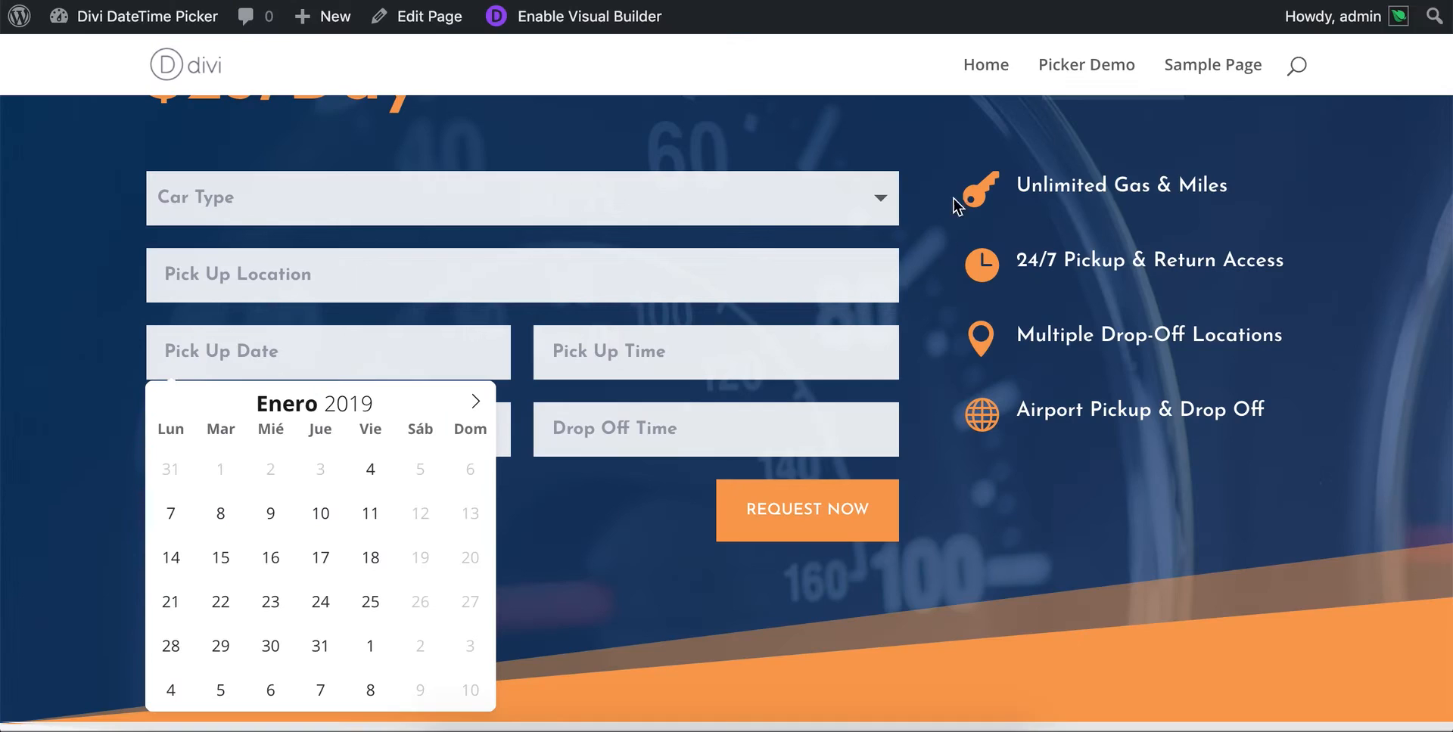
left_click(712, 352)
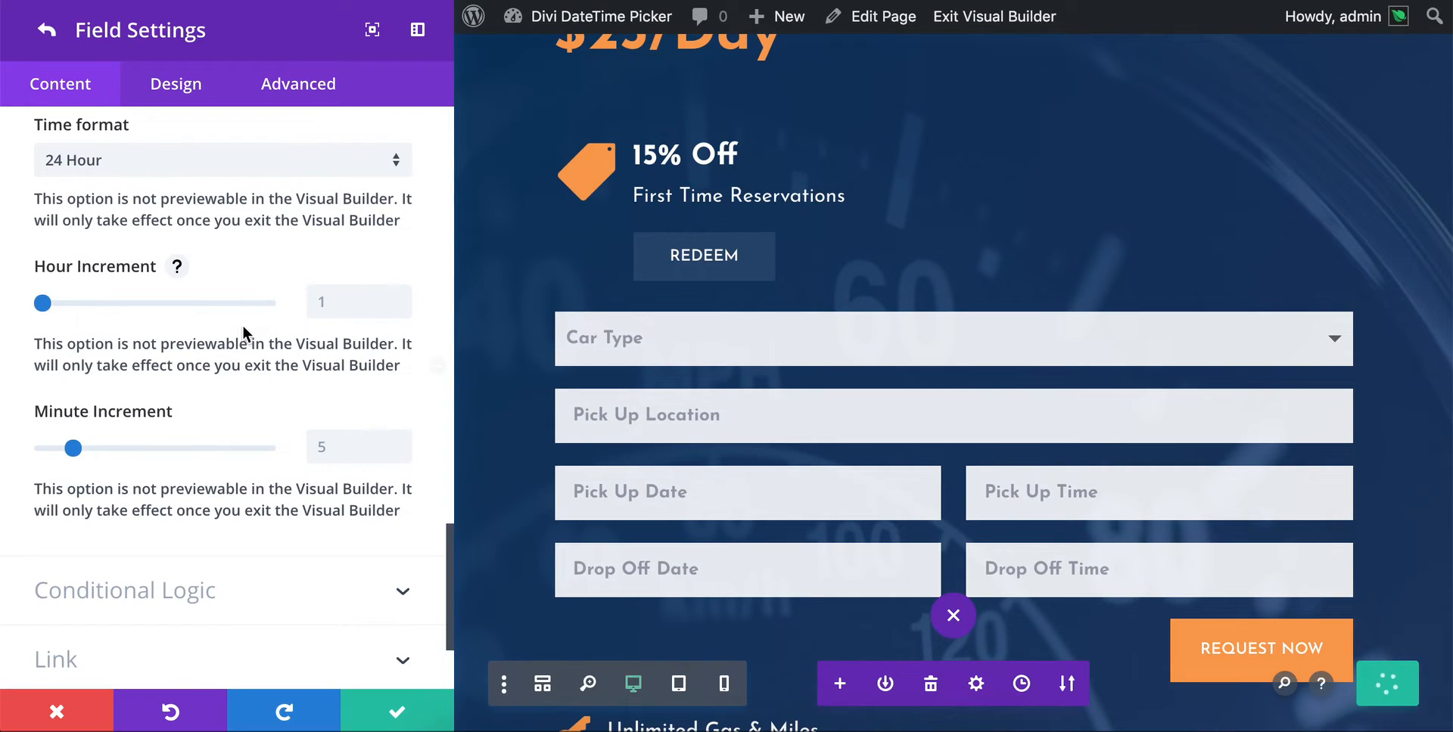
left_click_drag(49, 305, 56, 308)
left_click_drag(69, 445, 152, 454)
- Apply the Pick Up Time field and contact form settings, save the page, and reload the live page
left_click(382, 707)
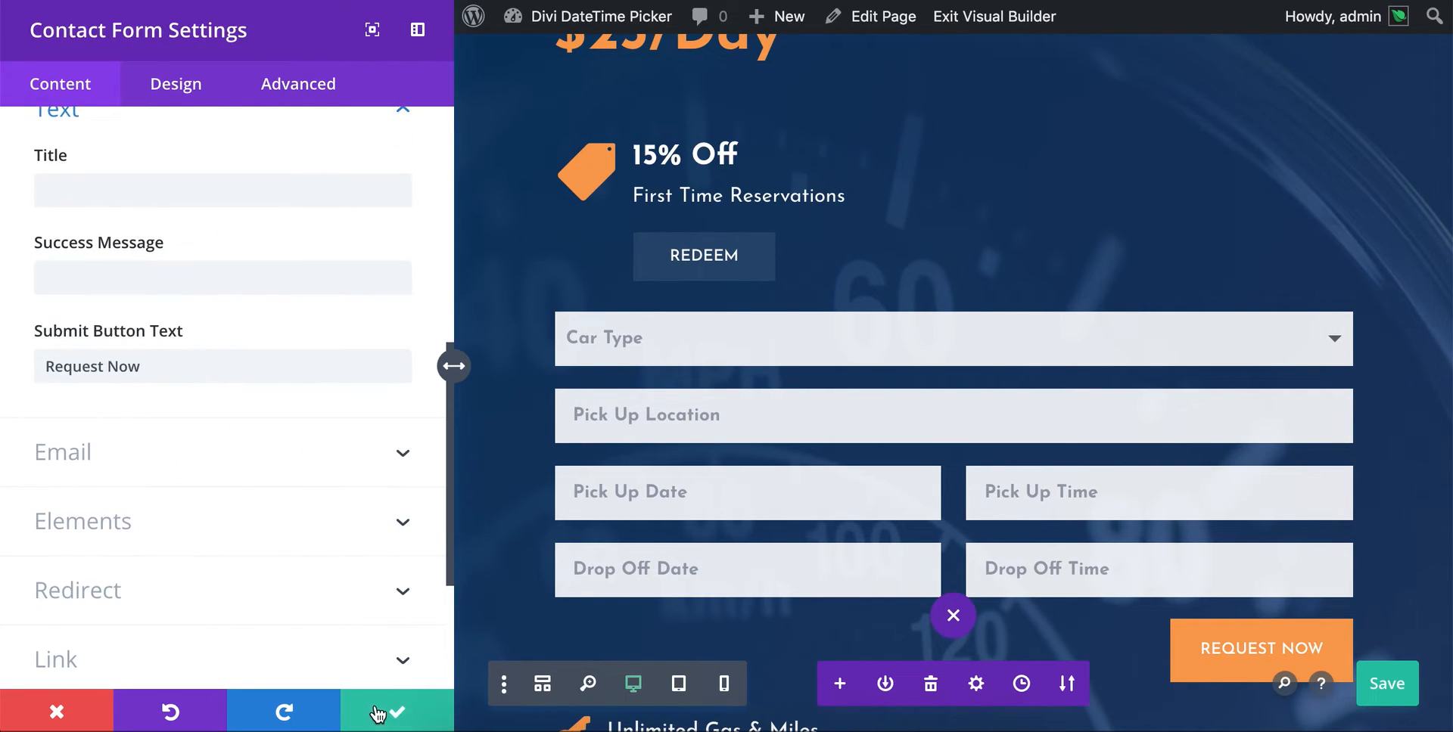
left_click(376, 706)
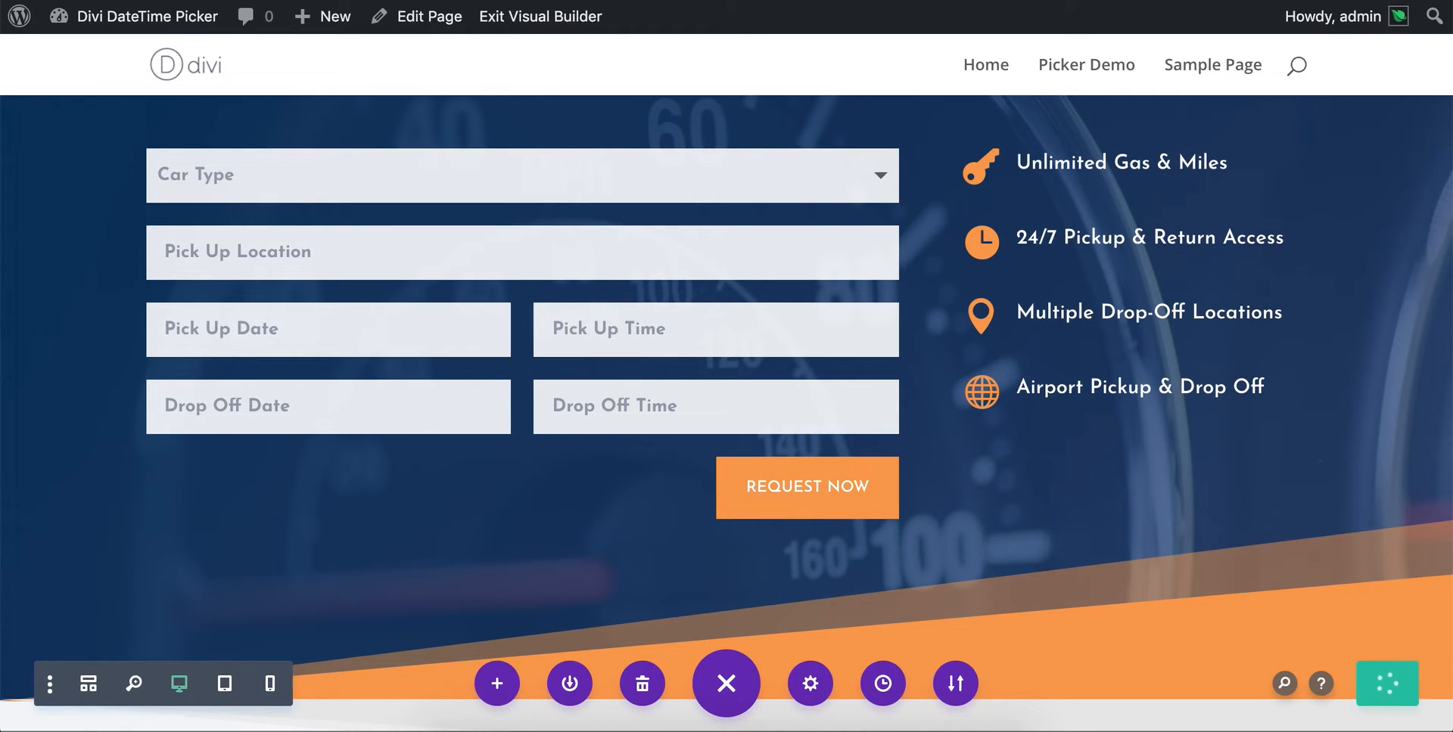
key("ctrl+Tab")
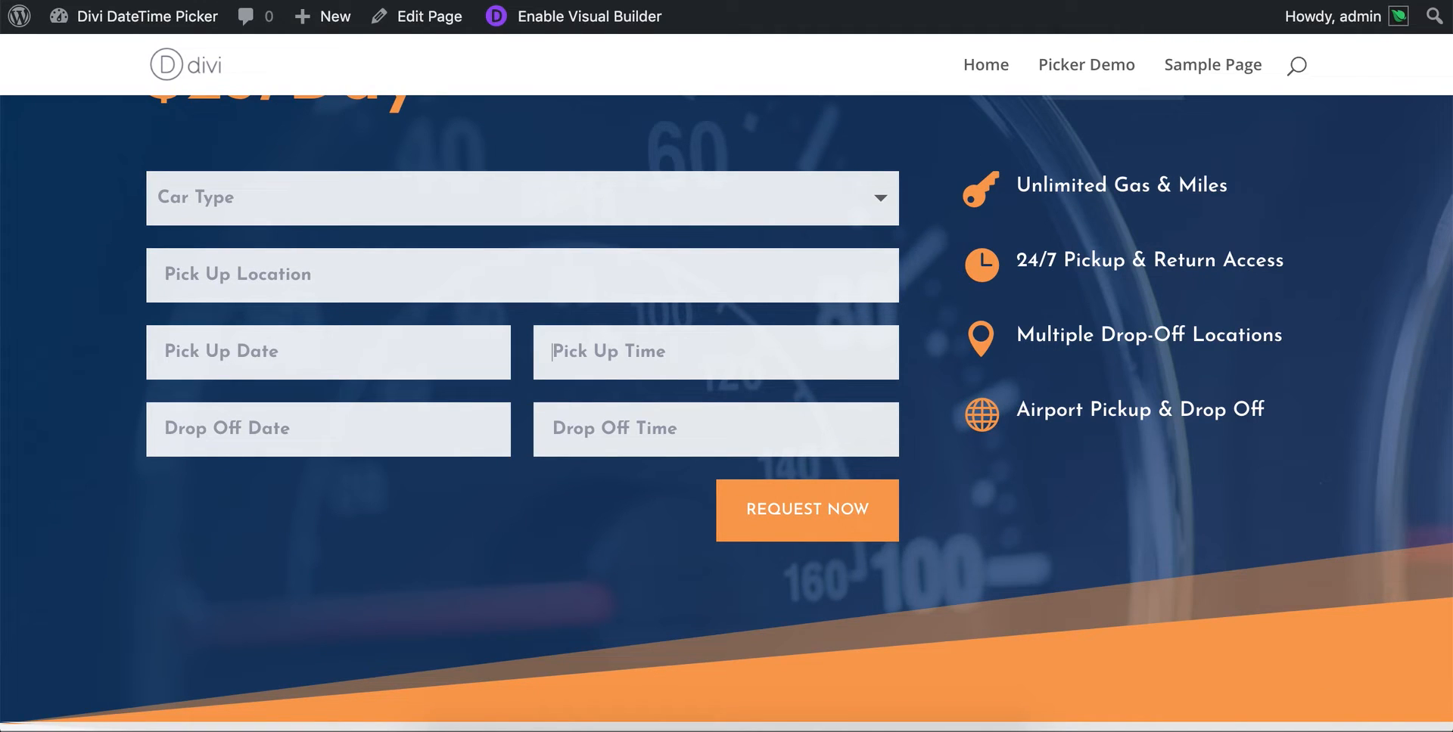
key("super+r")
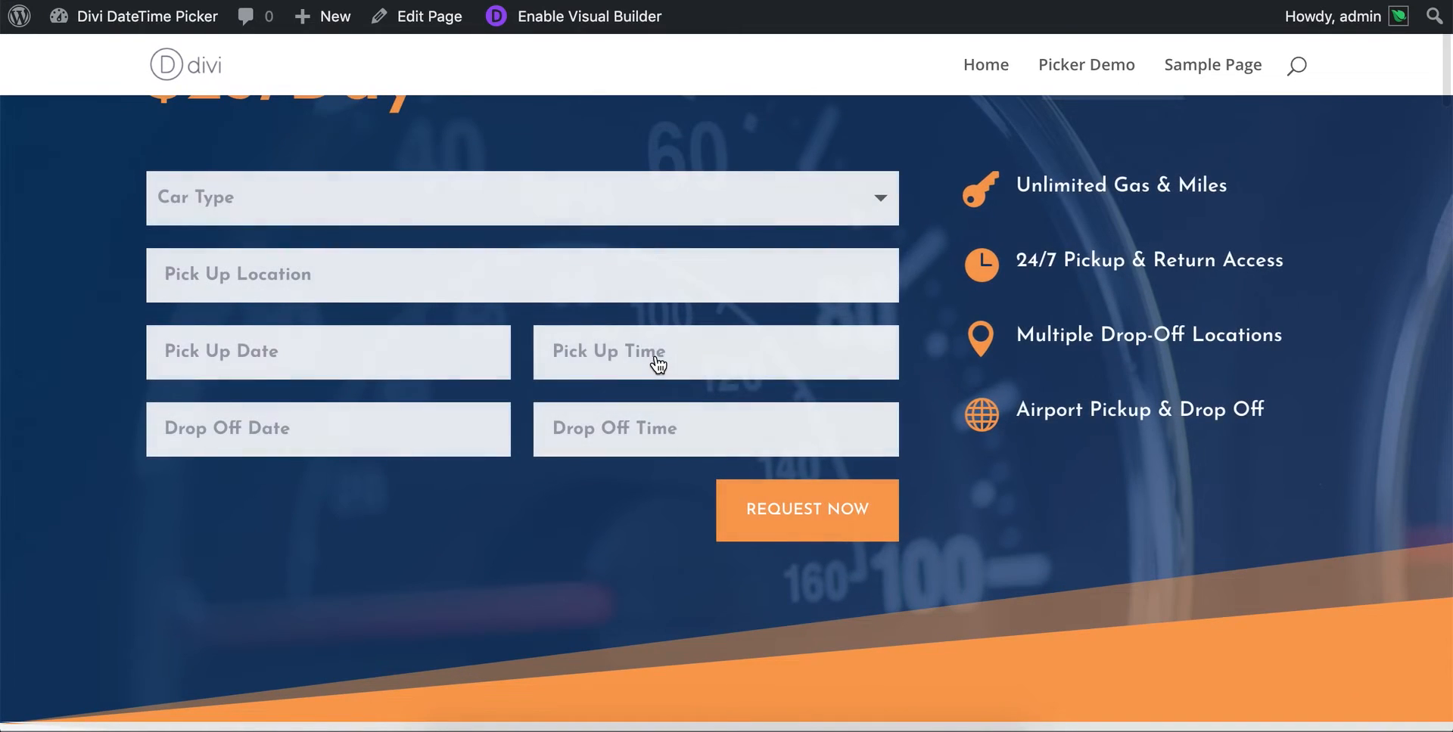
- Test the Pick Up Time picker on the live page by stepping hours and minutes to the 07:30 and 18:00 limits
left_click(658, 365)
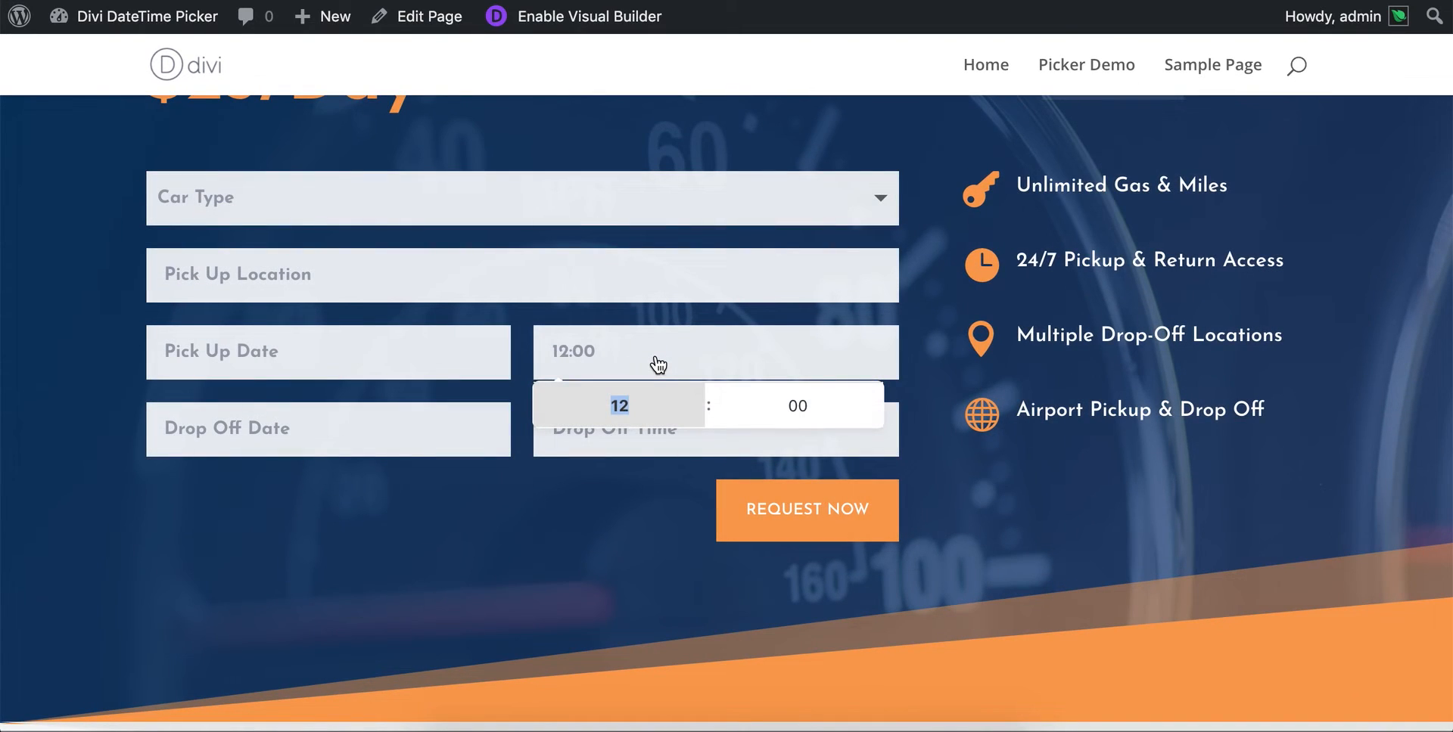
left_click(696, 416)
left_click(794, 406)
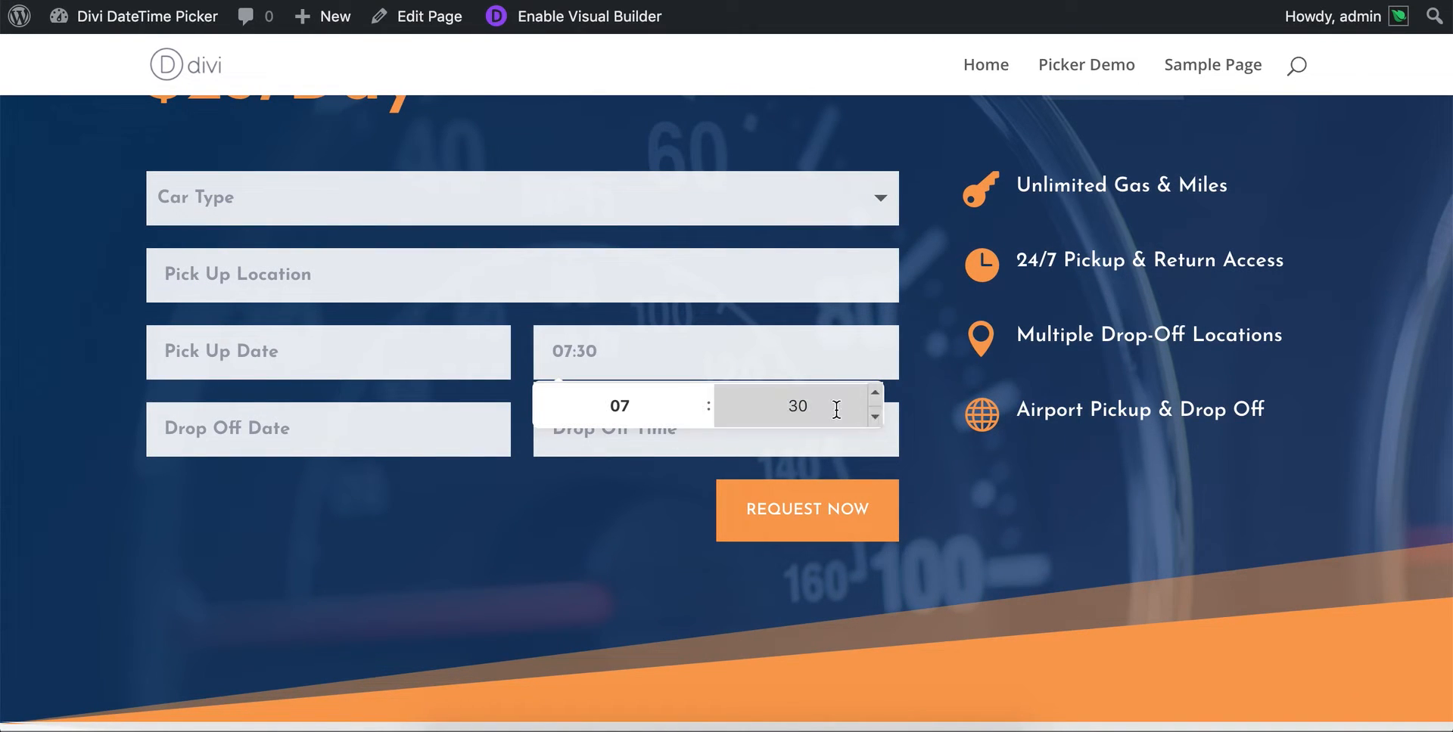
left_click(875, 417)
left_click(876, 392)
left_click(698, 393)
left_click(698, 394)
left_click(699, 393)
left_click(698, 393)
left_click(698, 392)
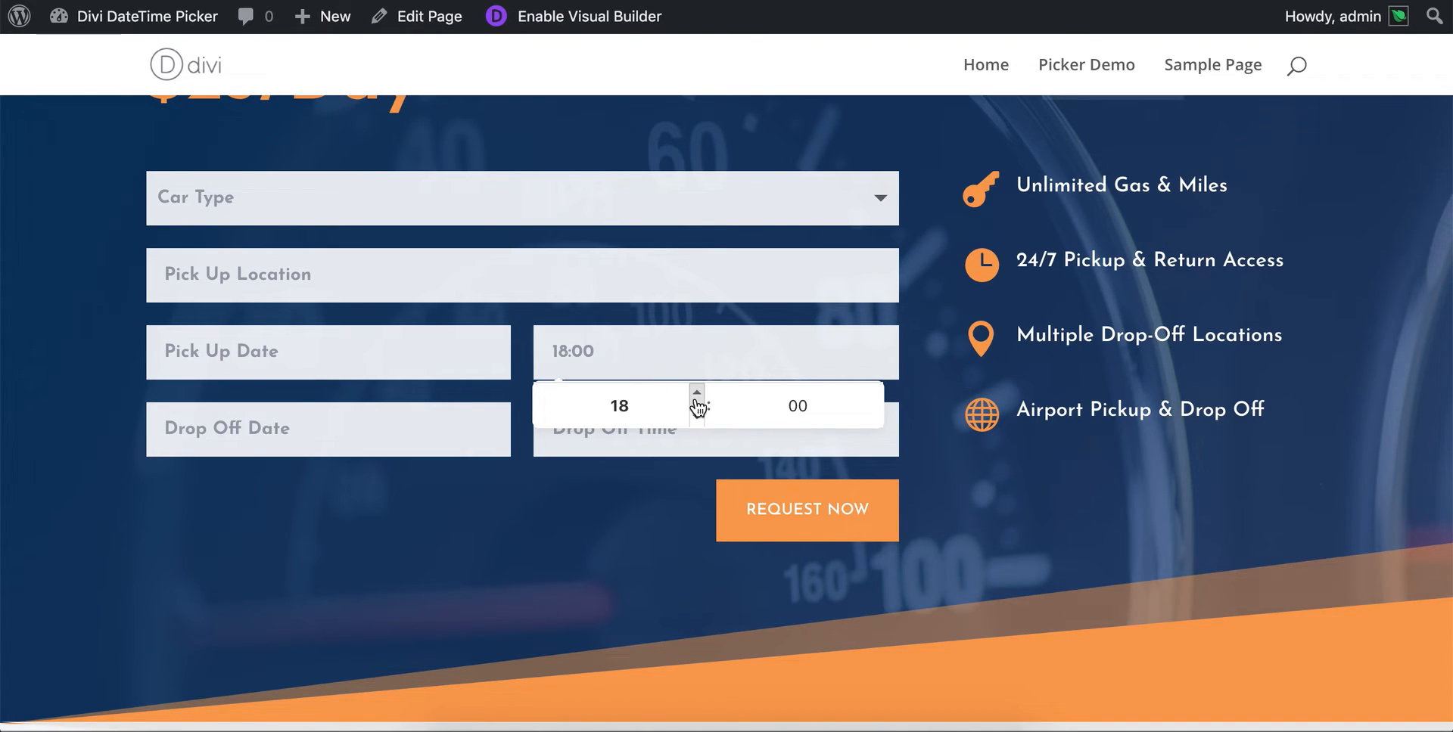
left_click(697, 412)
left_click(698, 413)
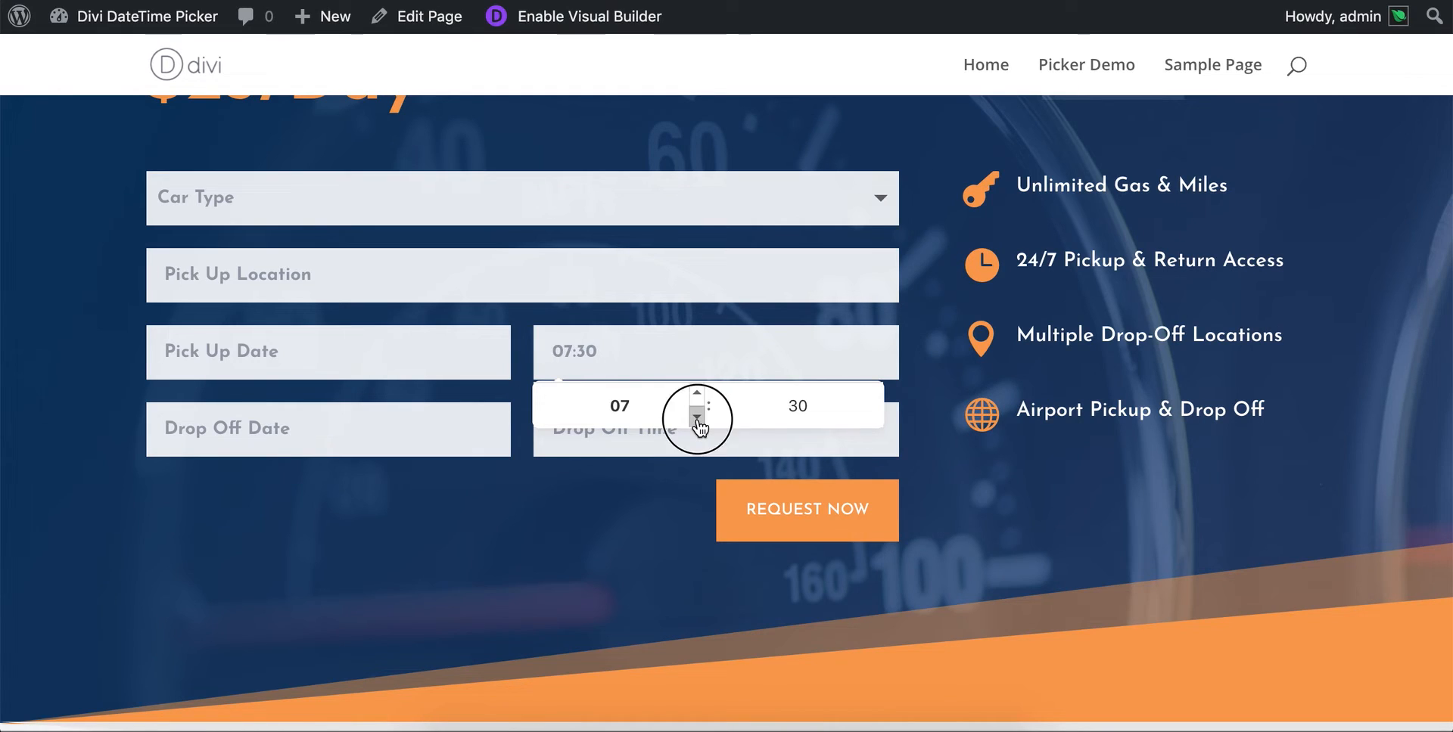
left_click(696, 393)
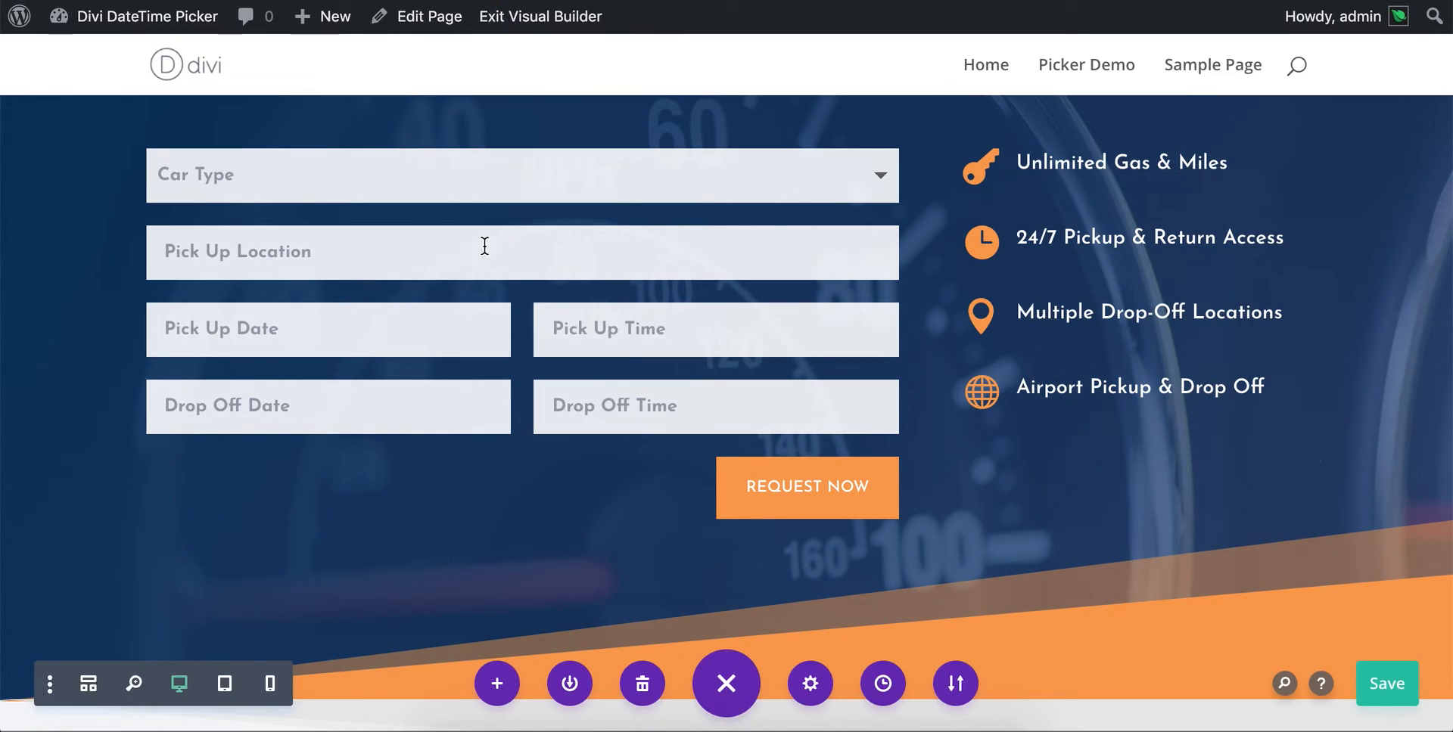
- Return to the Visual Builder tab and open the design layout options of the contact form's Pick Up Date field
left_click(490, 213)
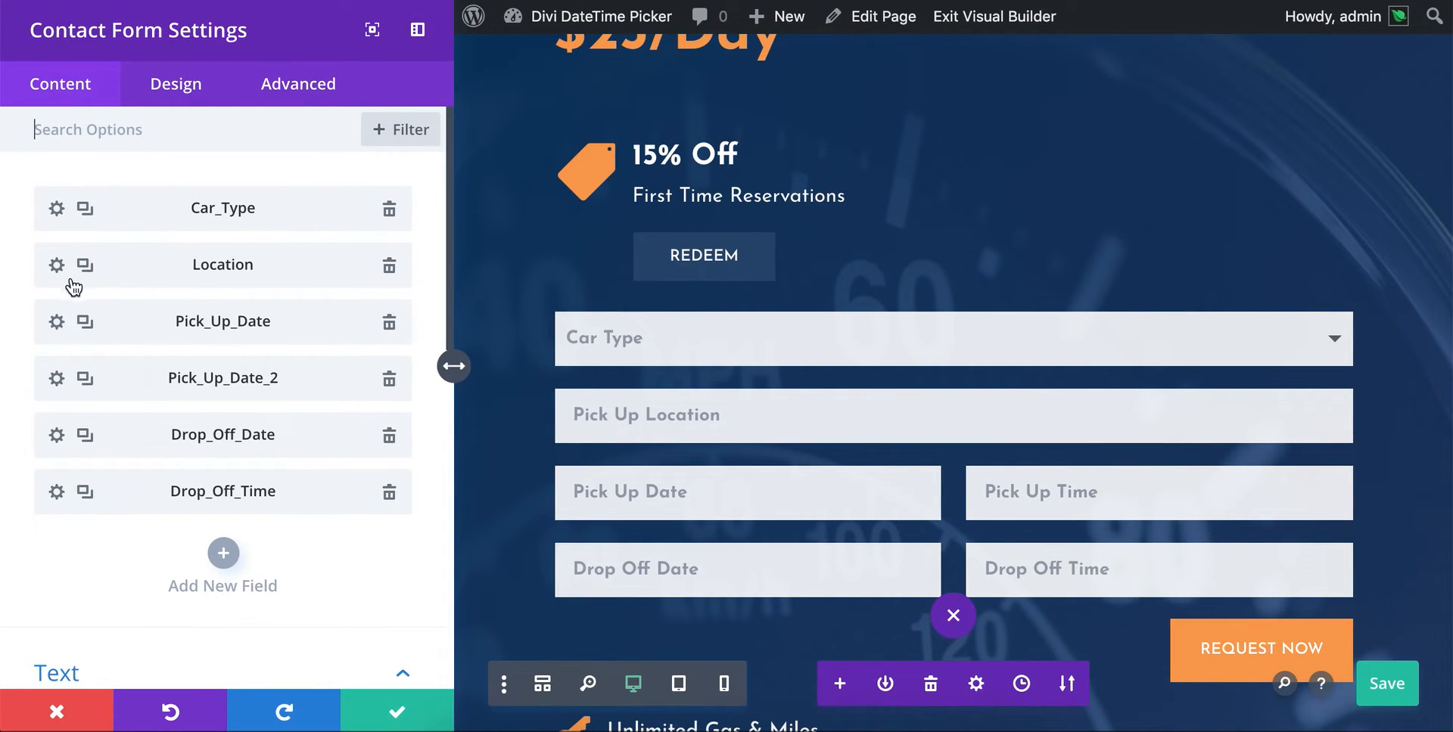
left_click(56, 323)
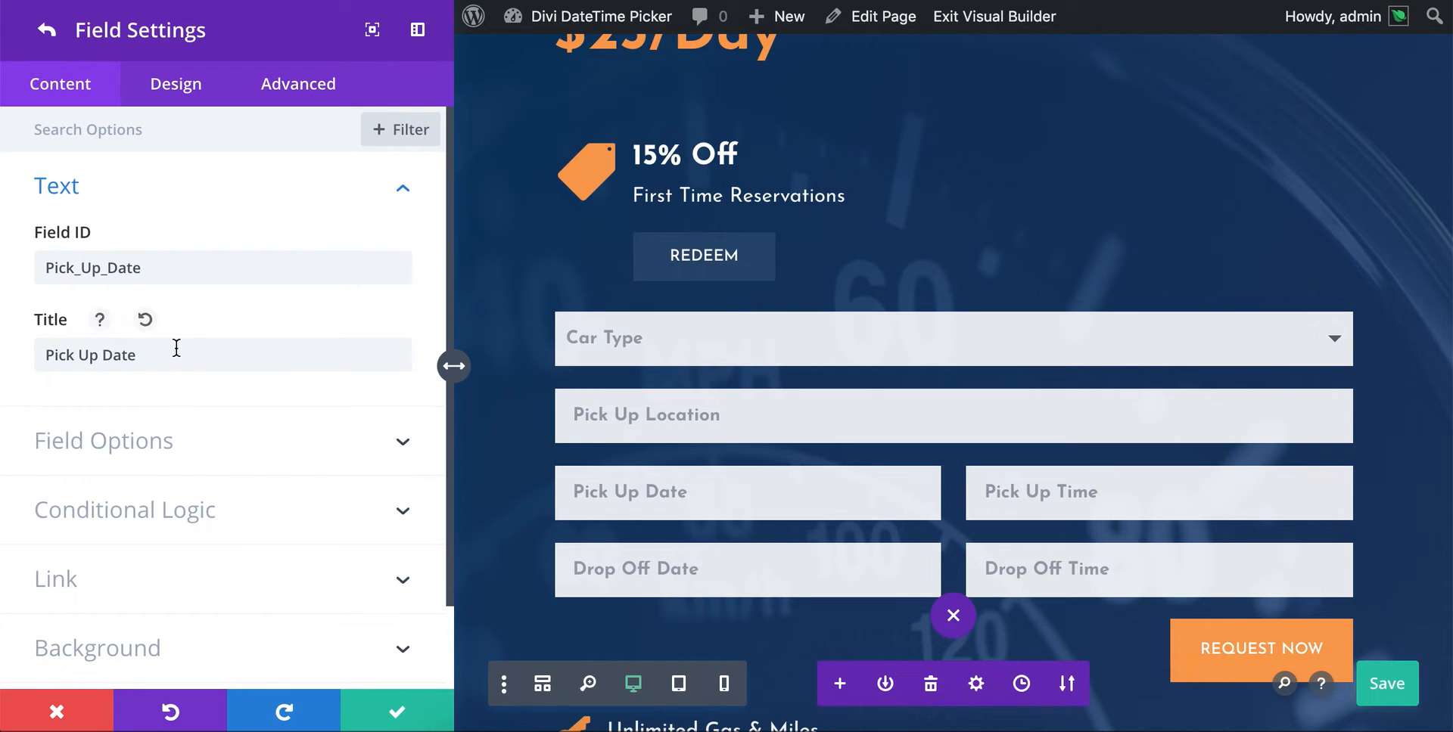
left_click(192, 98)
left_click(136, 186)
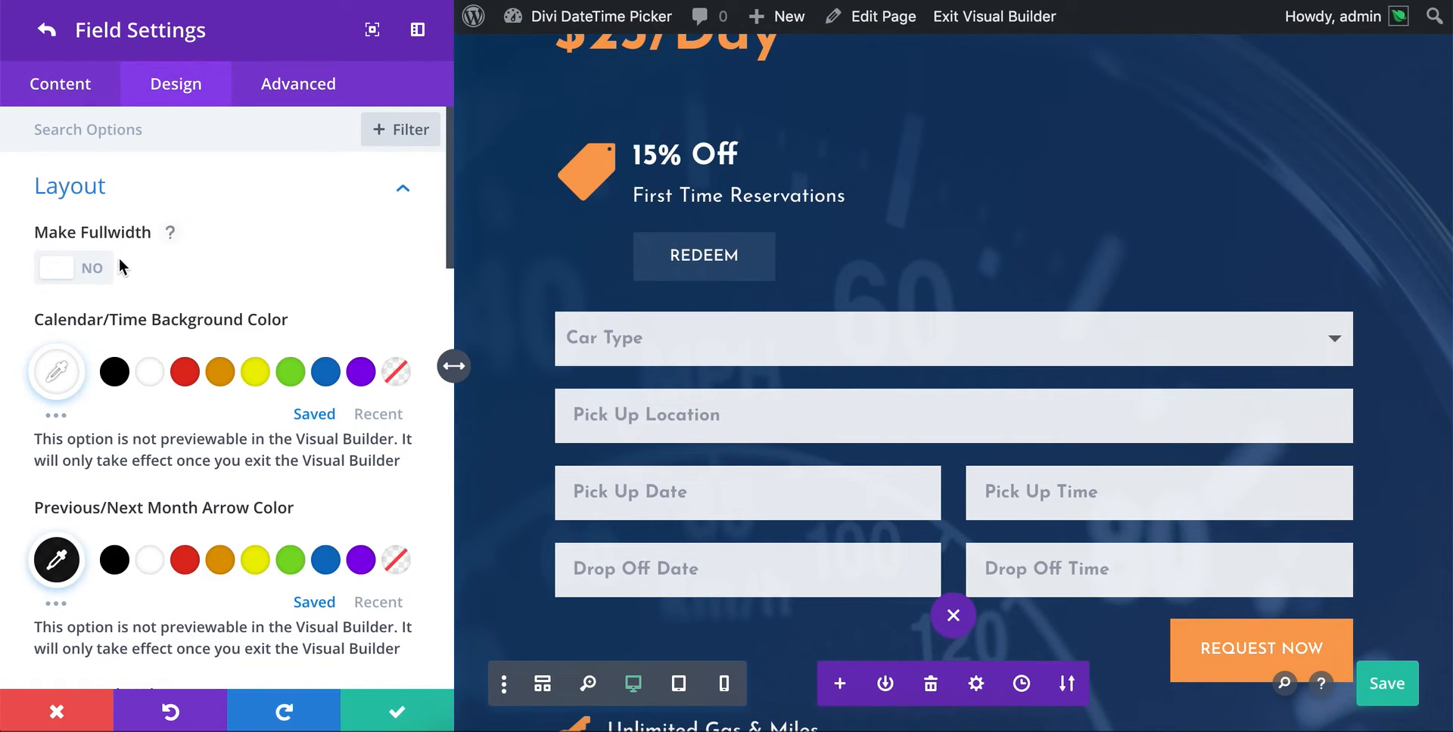
scroll(210, 292, "down", 1)
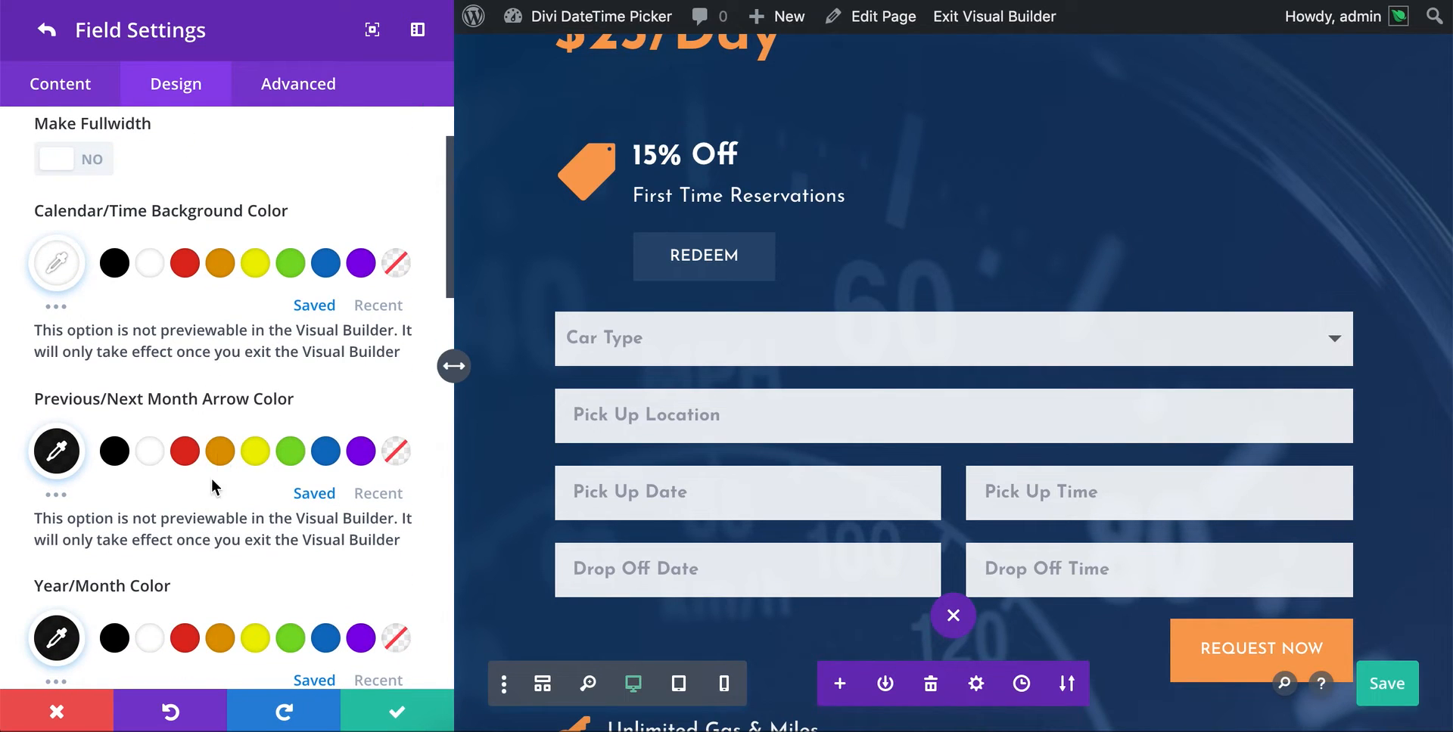
scroll(256, 369, "down", 1)
scroll(302, 367, "up", 1)
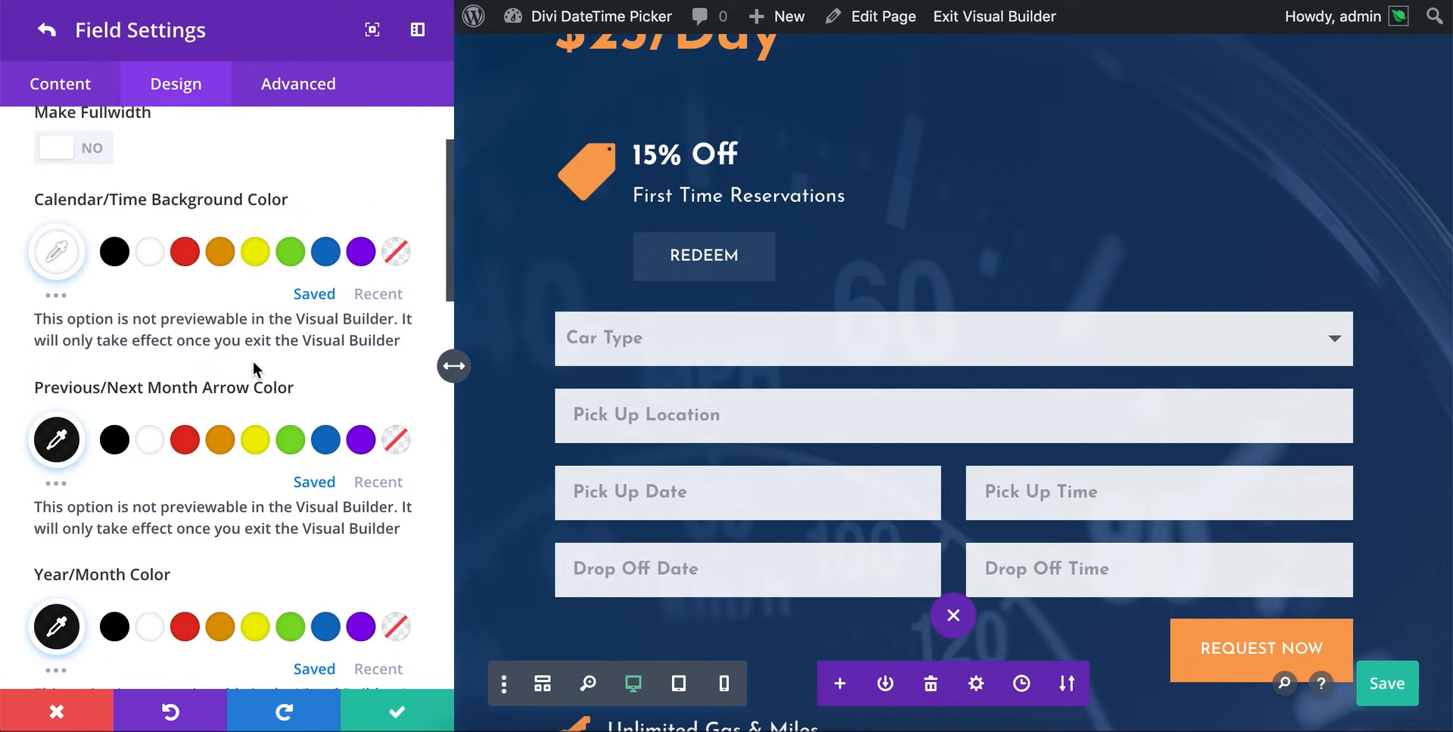
- Set the Pick Up Date picker's Calendar/Time Background Color to #110044
left_click(57, 252)
double_click(90, 259)
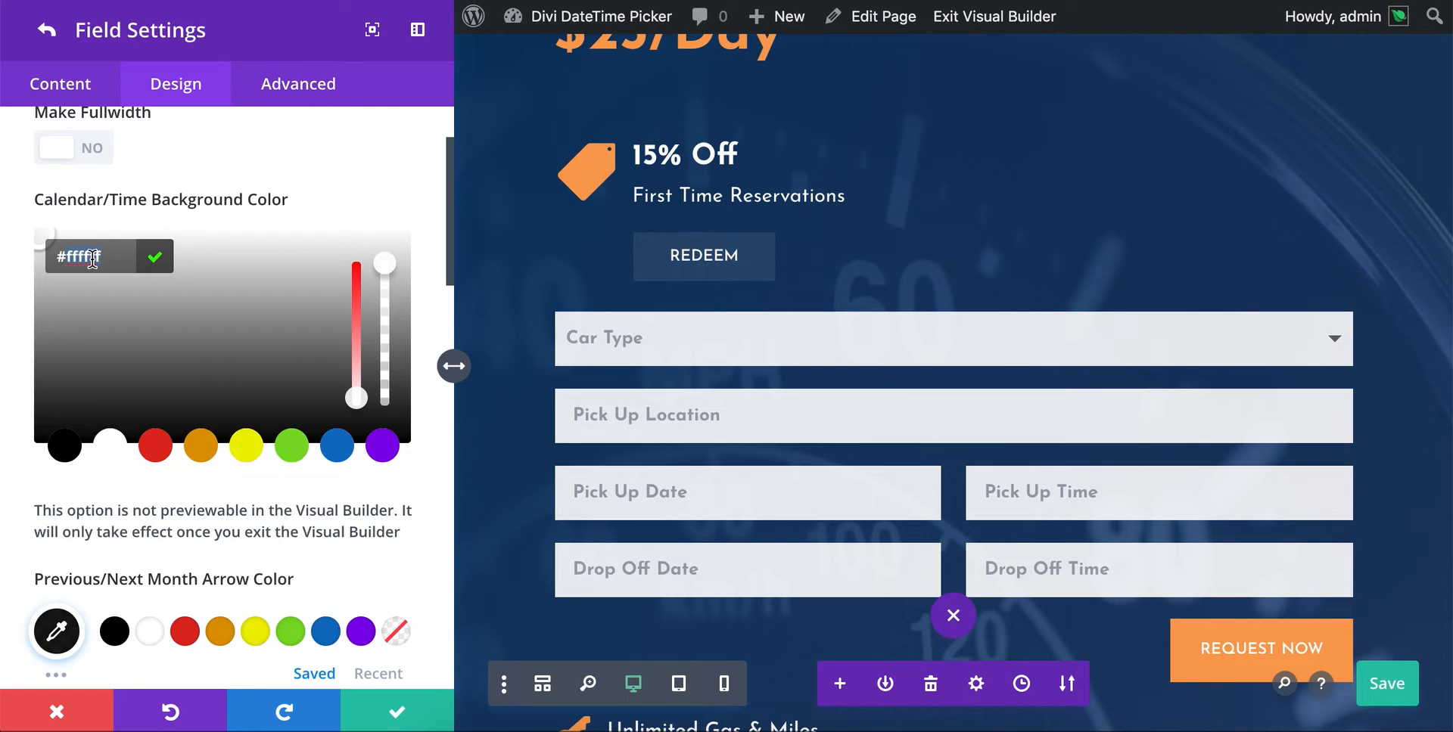
type("1")
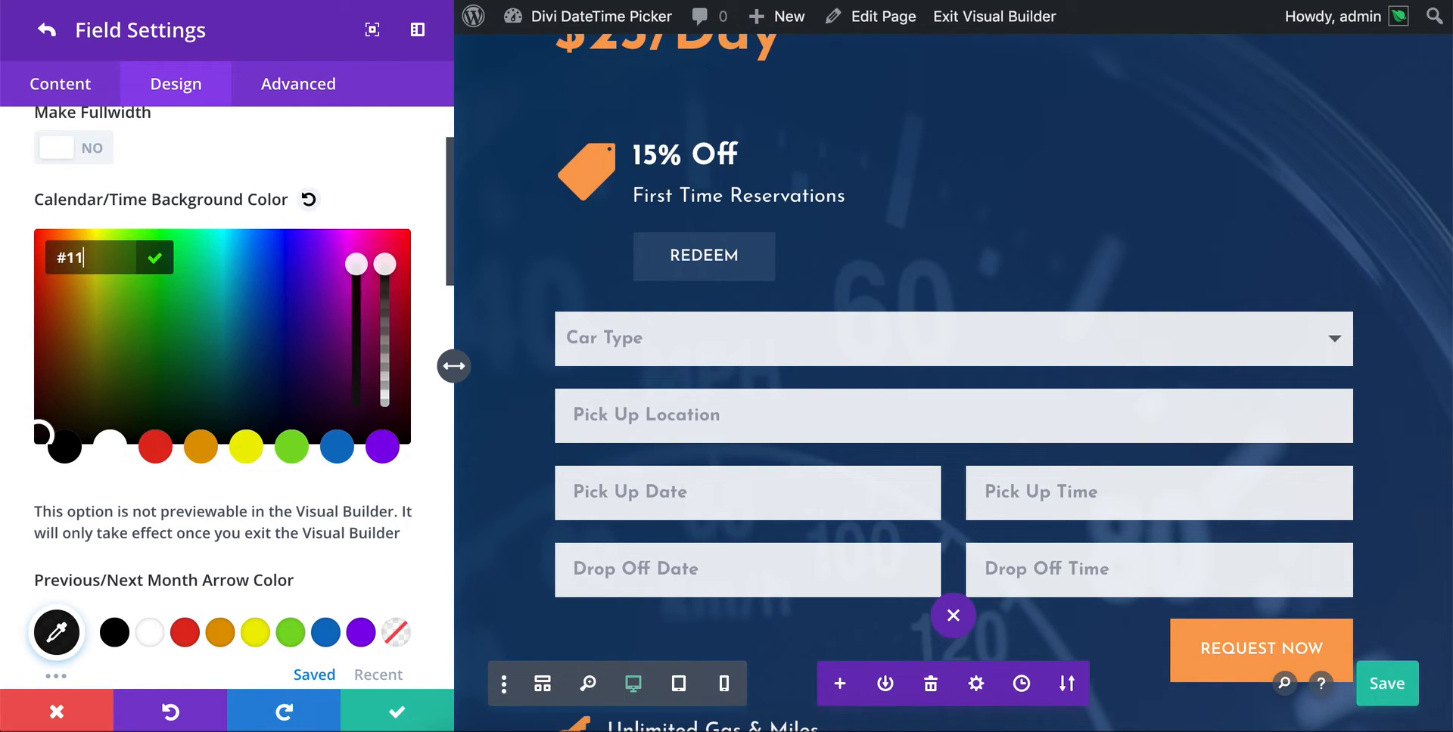
type("000044")
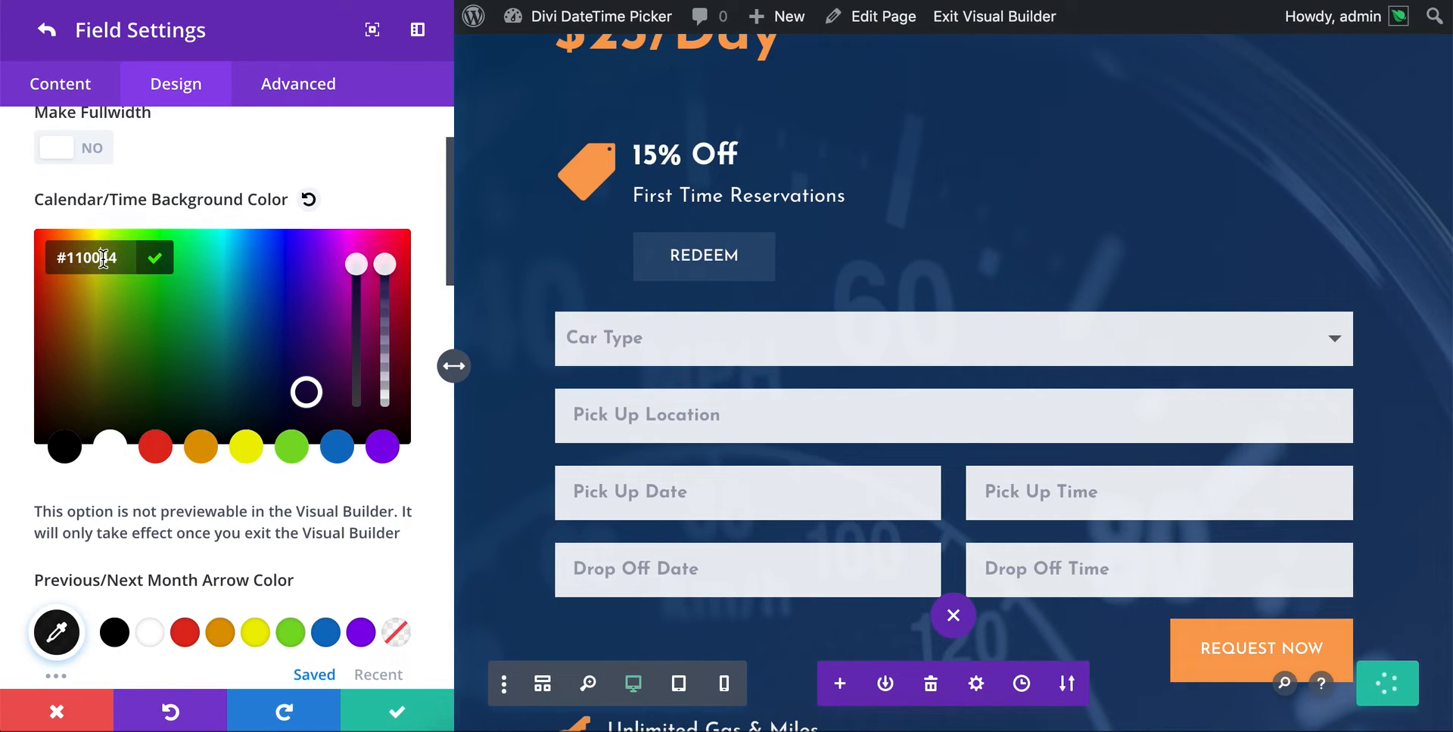
- Confirm the background color, set the Pick Up Date picker's Previous/Next Month Arrow Color to orange, and its Year/Month Color to white
left_click(161, 265)
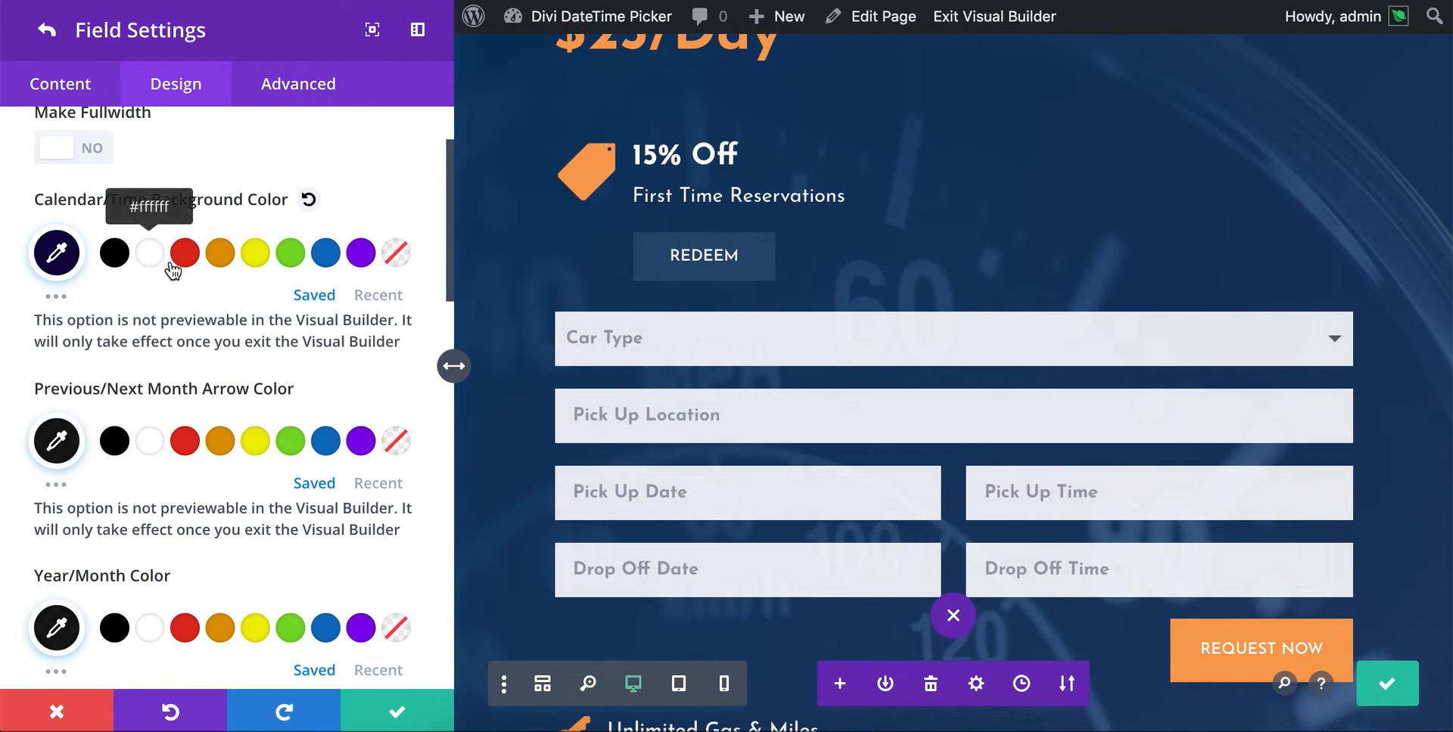
scroll(121, 300, "down", 1)
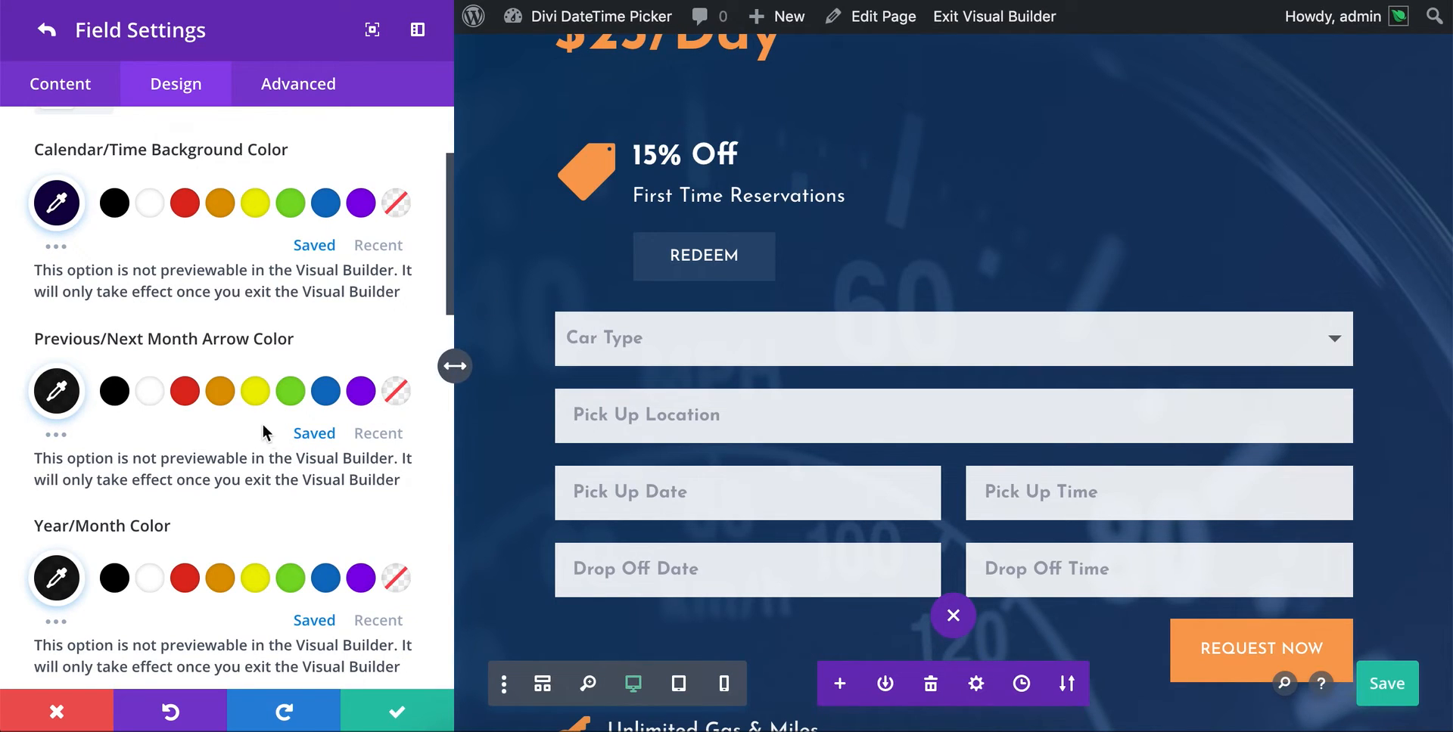
left_click(221, 391)
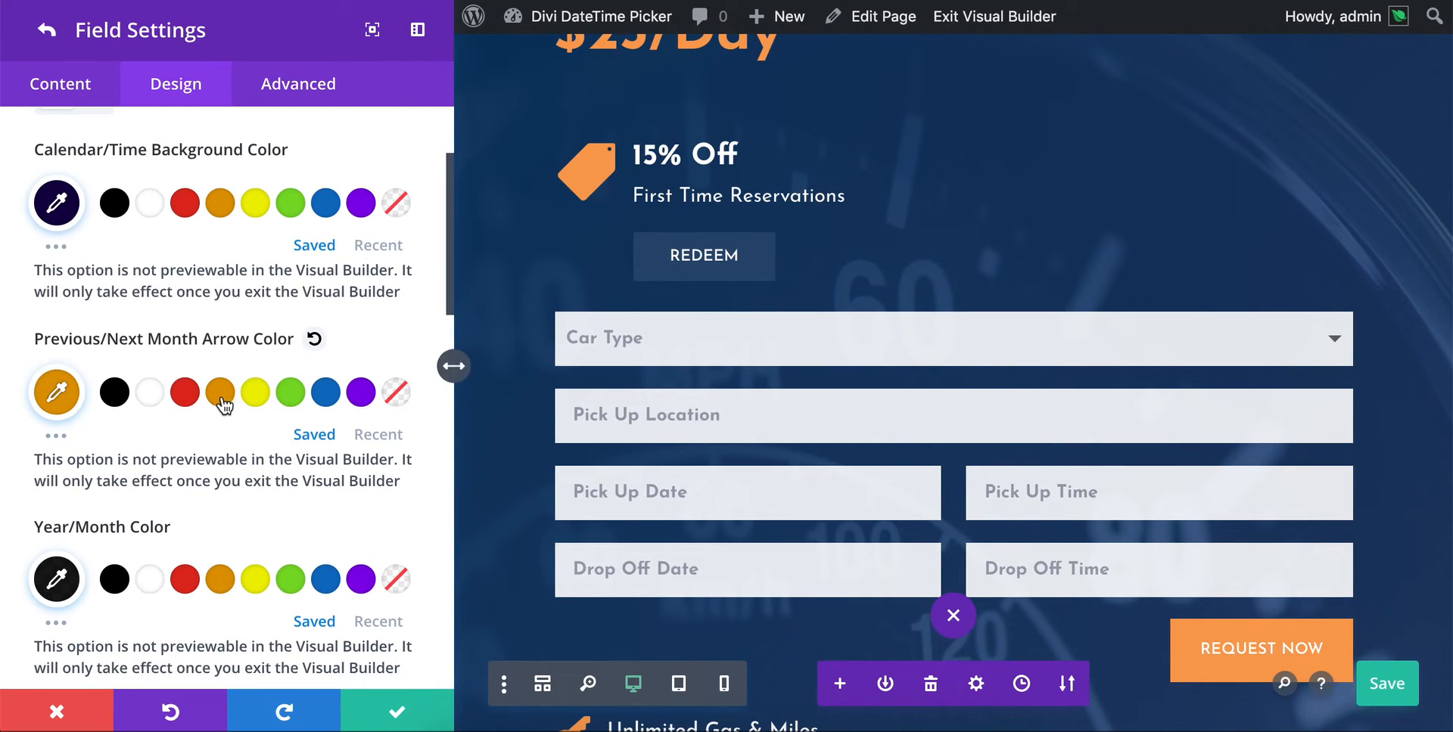
scroll(224, 399, "down", 2)
scroll(224, 399, "down", 1)
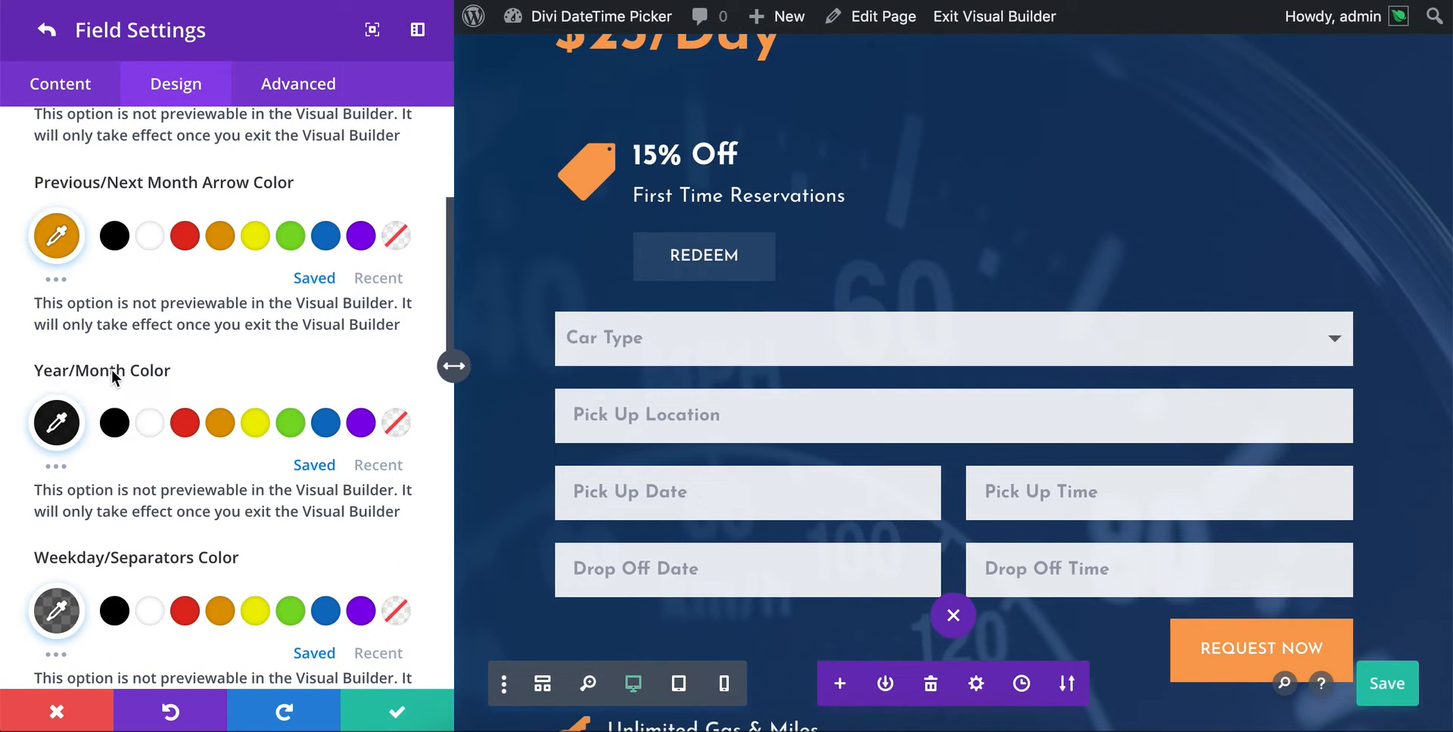
left_click(148, 423)
- Set the Pick Up Date picker's Weekday/Separators Color to white (#ffffff) with its opacity reduced to partial transparency
scroll(152, 431, "down", 1)
scroll(149, 428, "down", 3)
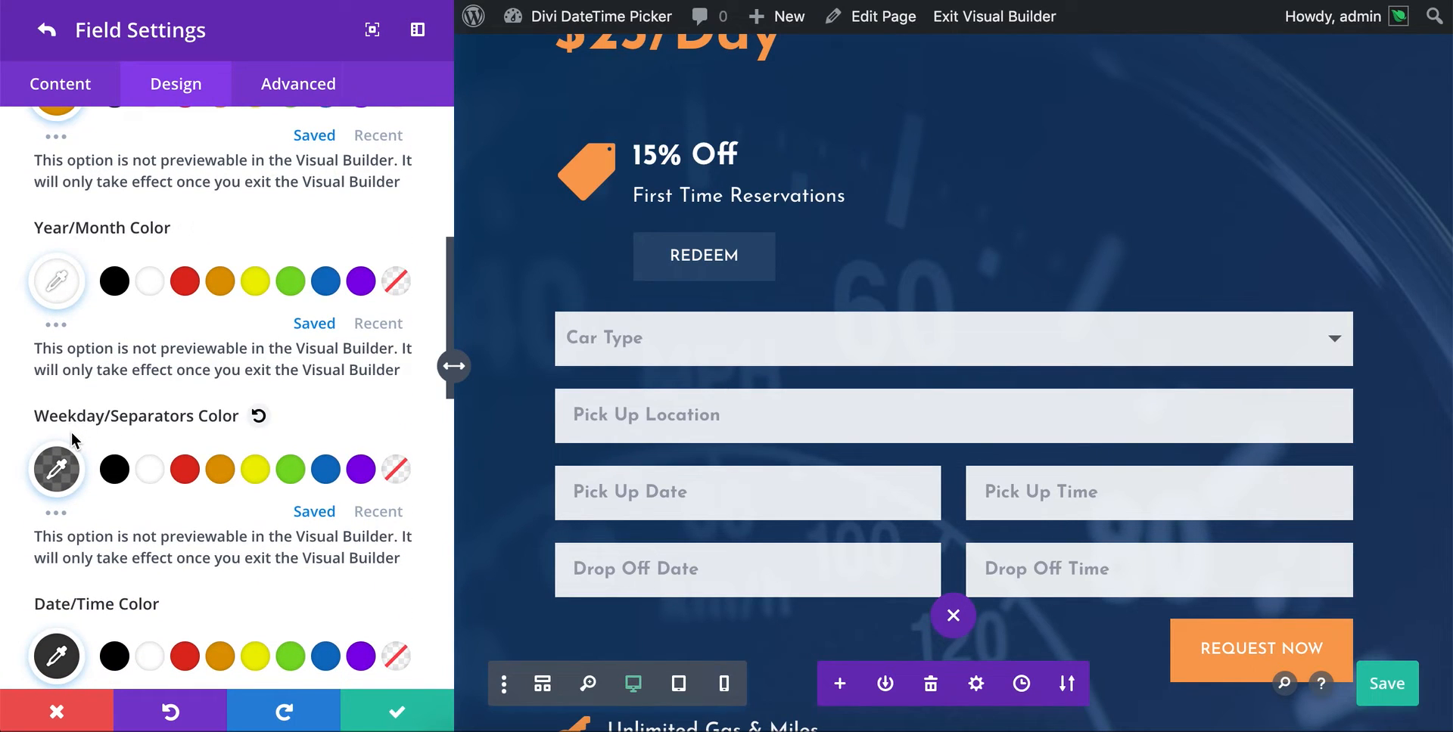
left_click(150, 470)
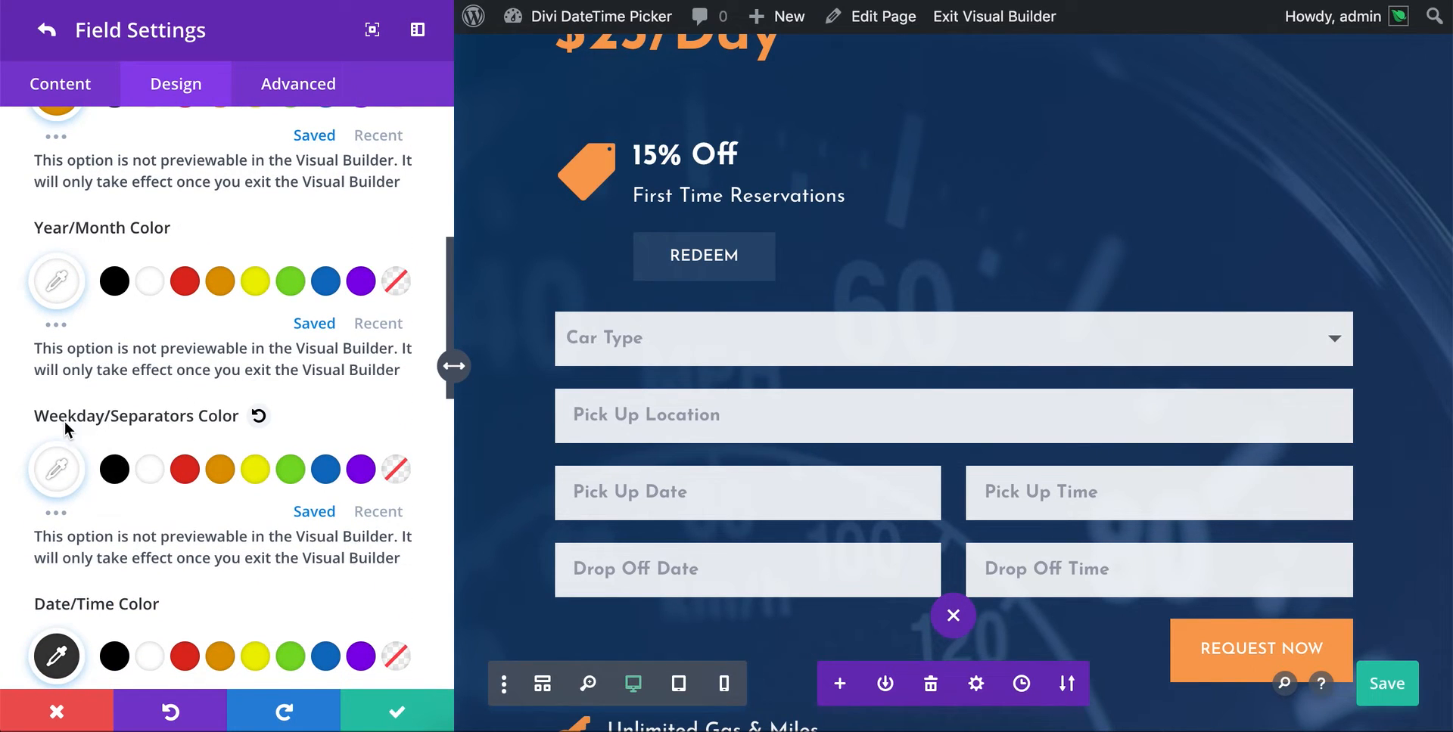
left_click(57, 473)
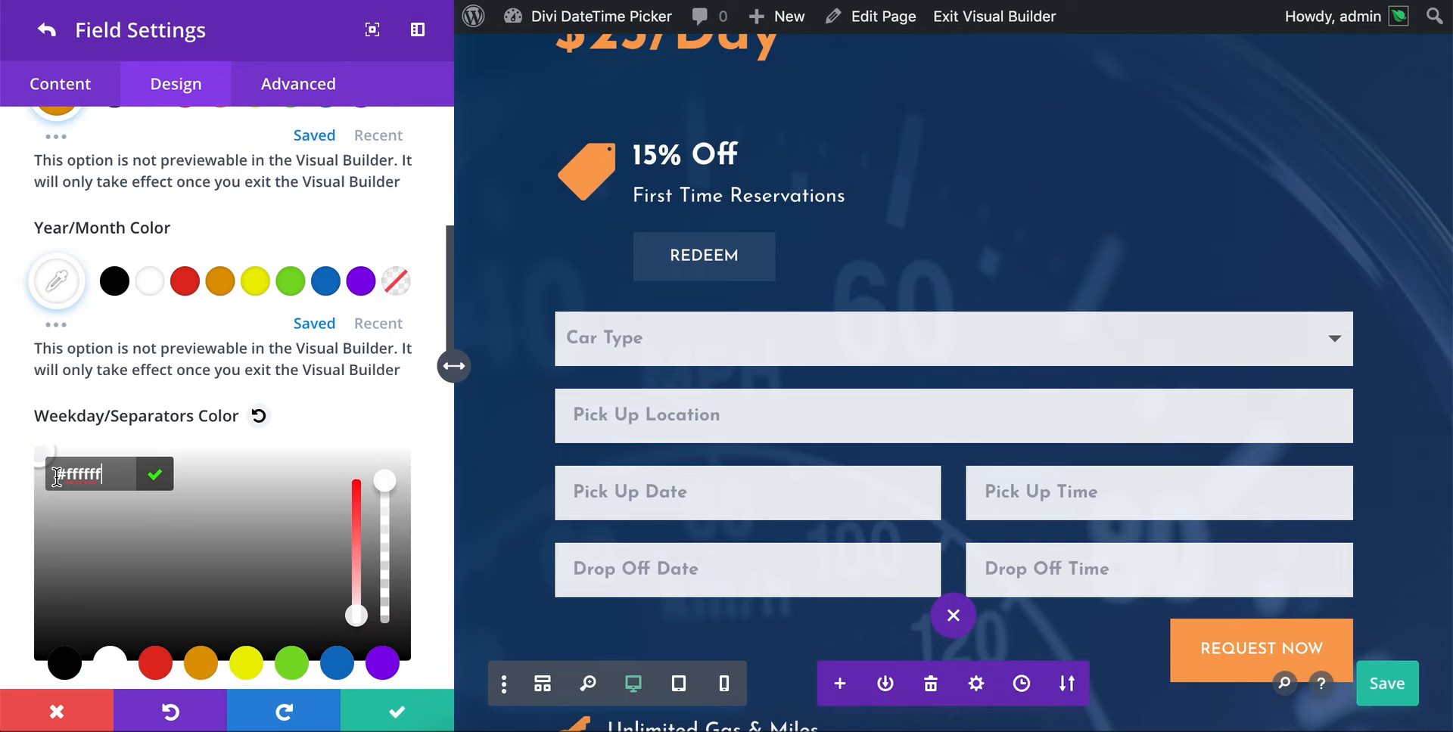
left_click_drag(385, 481, 384, 541)
left_click(268, 474)
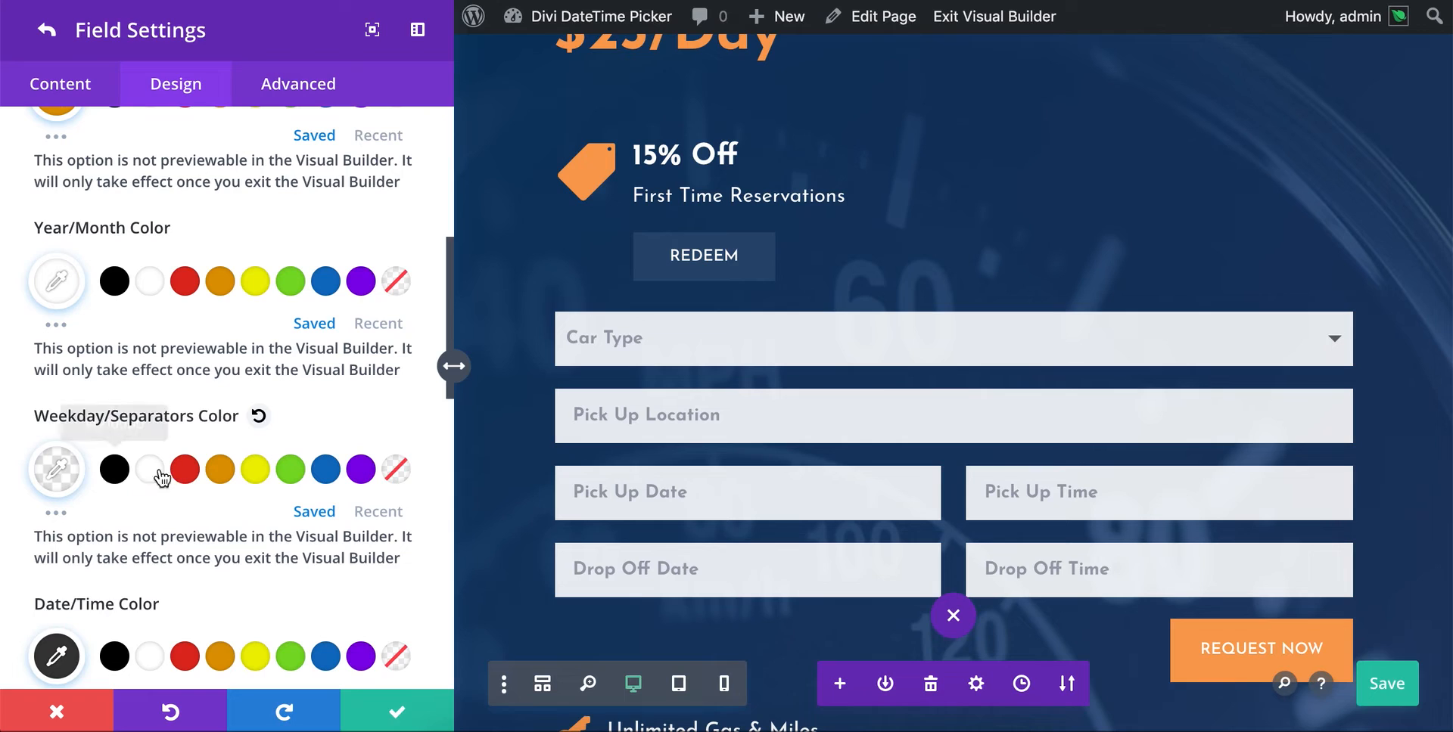
- Set the Pick Up Date picker's Date/Time Color to #ffffff and its Selection Background Color to #e09900
scroll(215, 493, "down", 3)
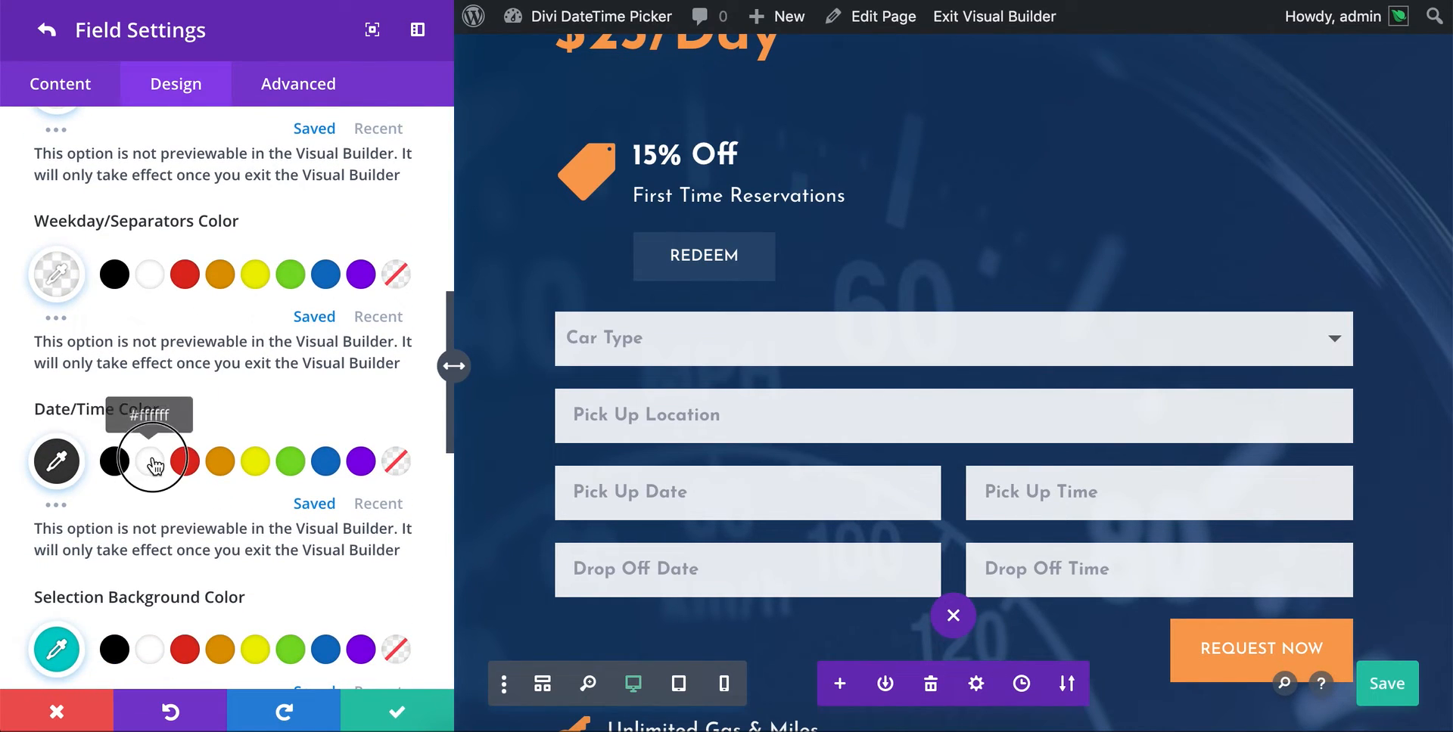
left_click(149, 462)
scroll(219, 531, "down", 4)
scroll(103, 486, "up", 1)
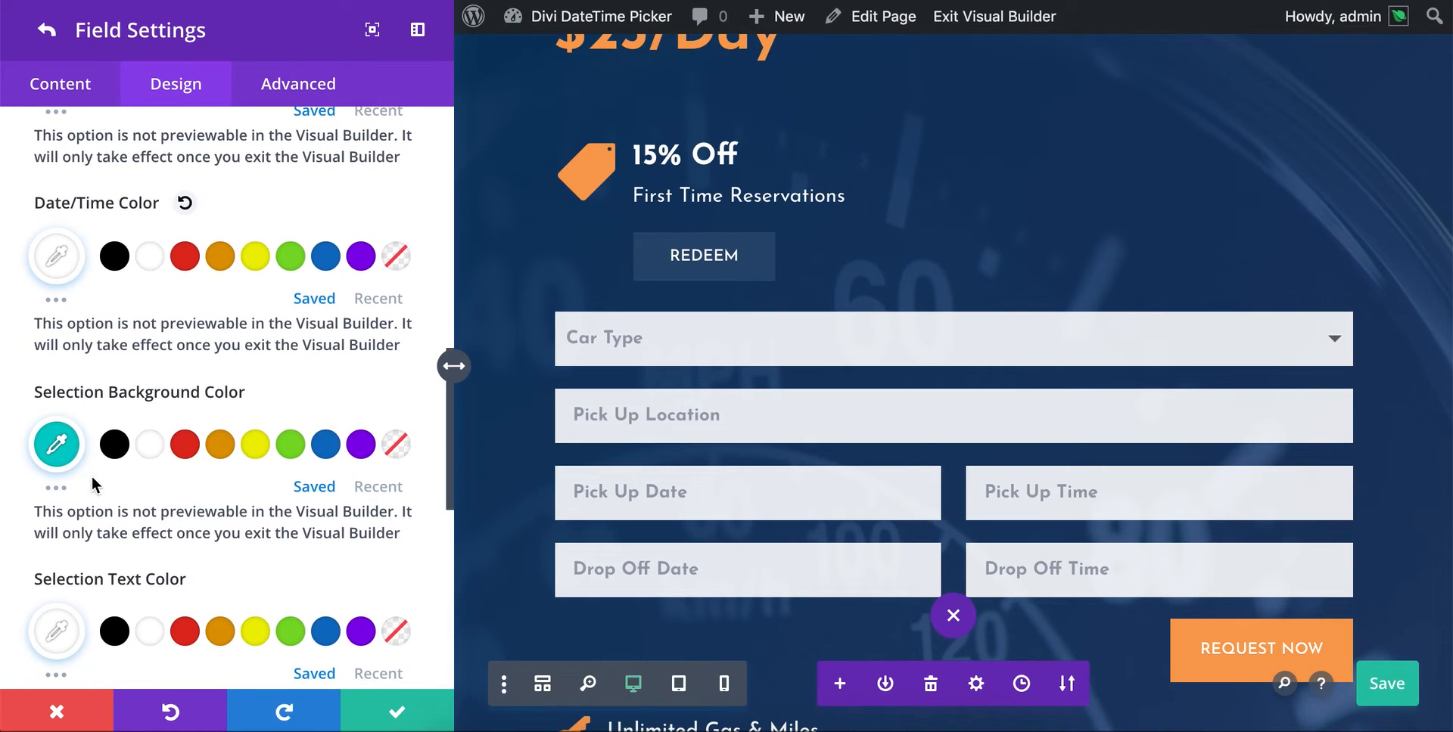
left_click(215, 454)
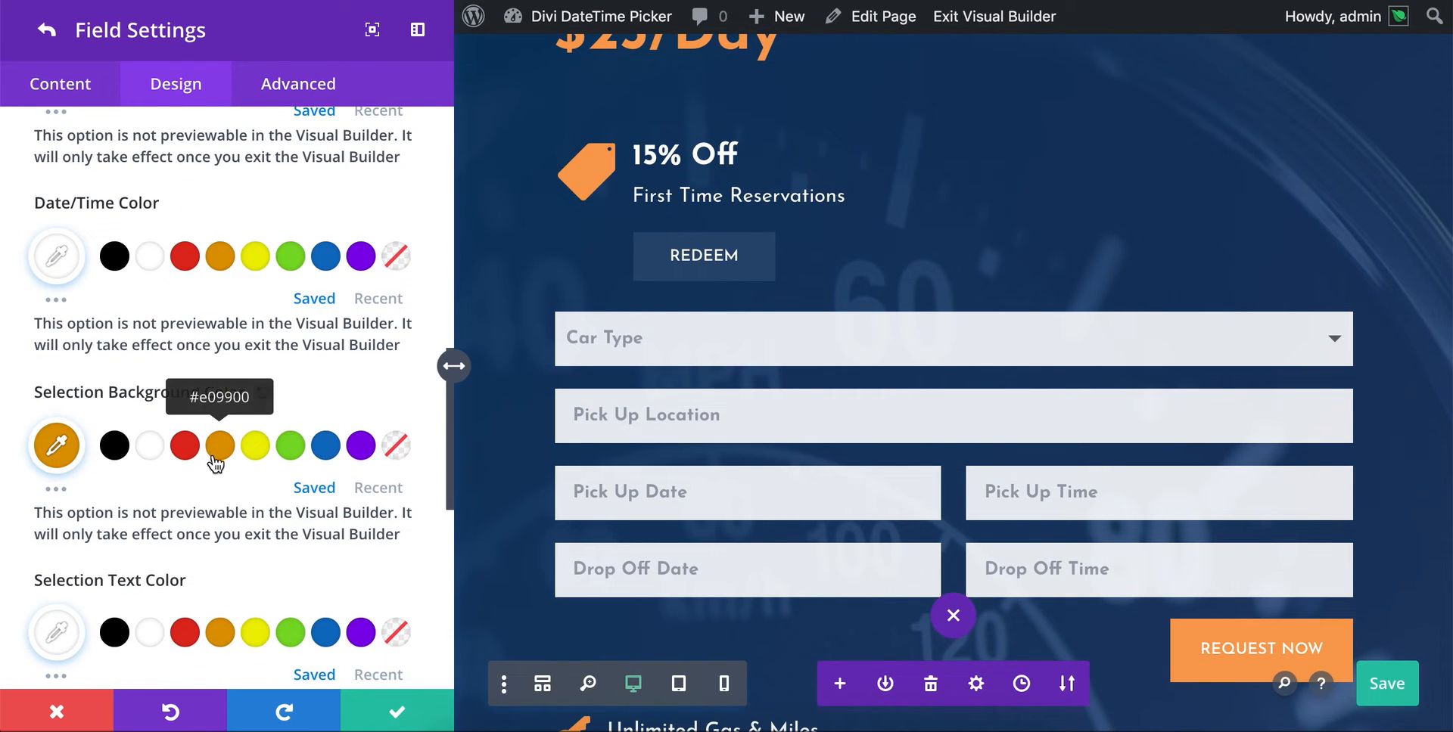
scroll(151, 481, "down", 1)
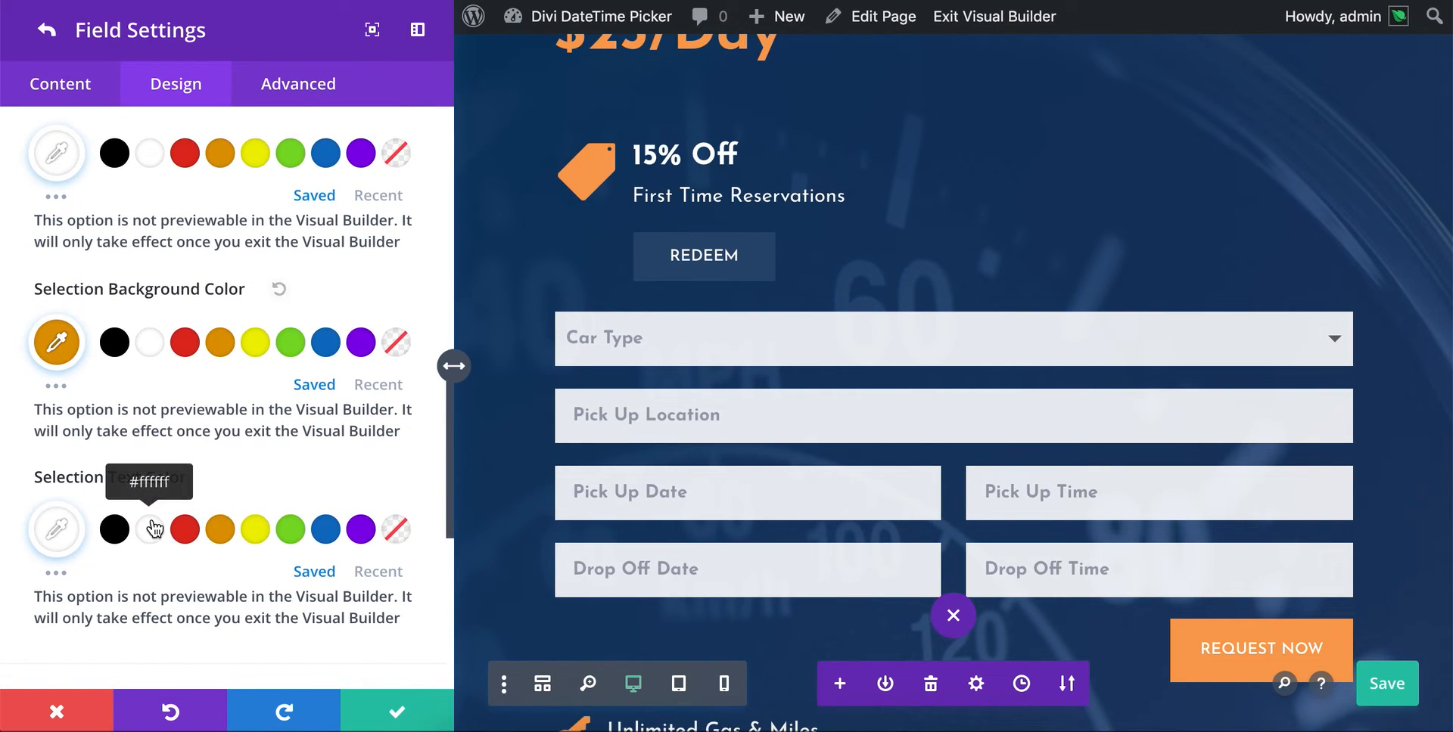
- Apply the Pick Up Date field and contact form settings, and save the page
scroll(191, 403, "down", 3)
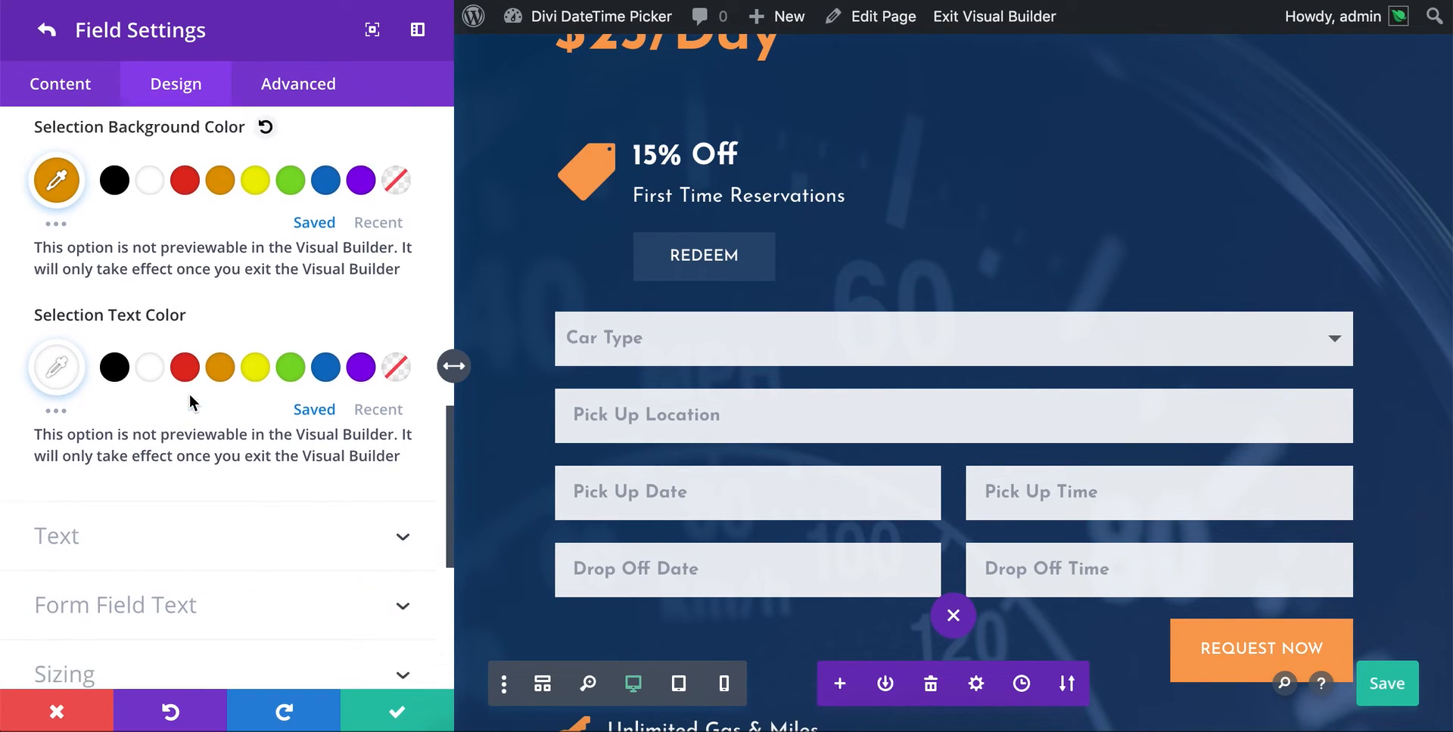
left_click(388, 711)
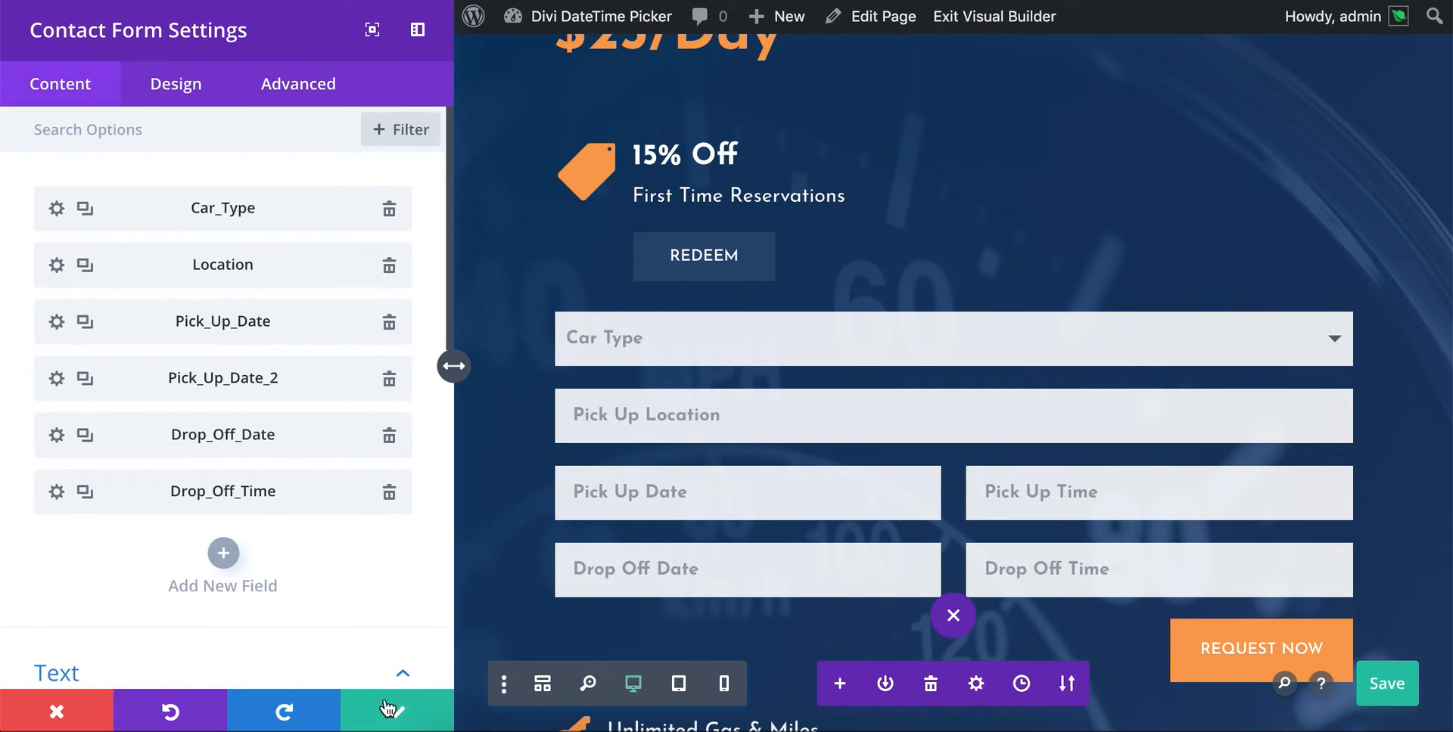
left_click(389, 707)
left_click(1385, 685)
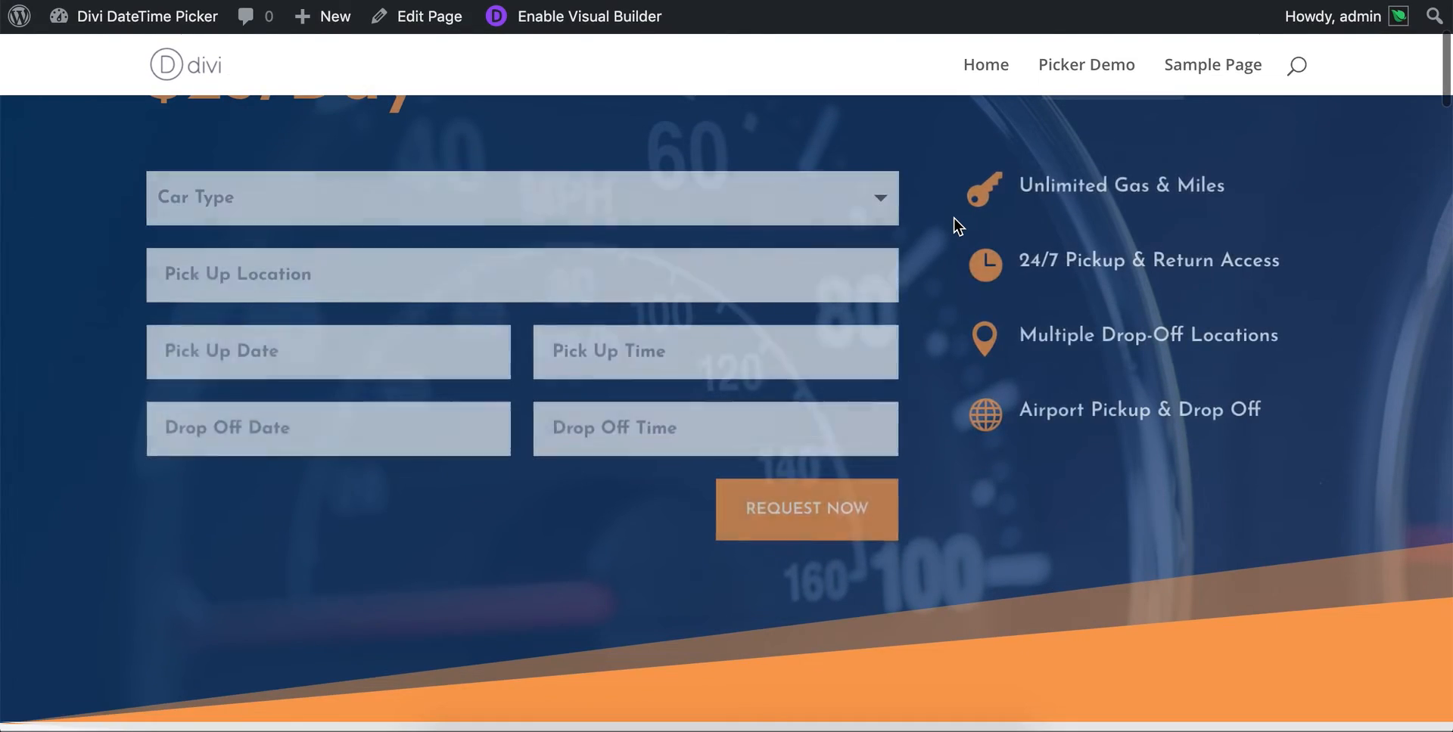
- Test the Pick Up Date calendar colors on the live page by choosing 9 January 2019 and reopening the calendar, and open the Pick Up Time picker
left_click(347, 360)
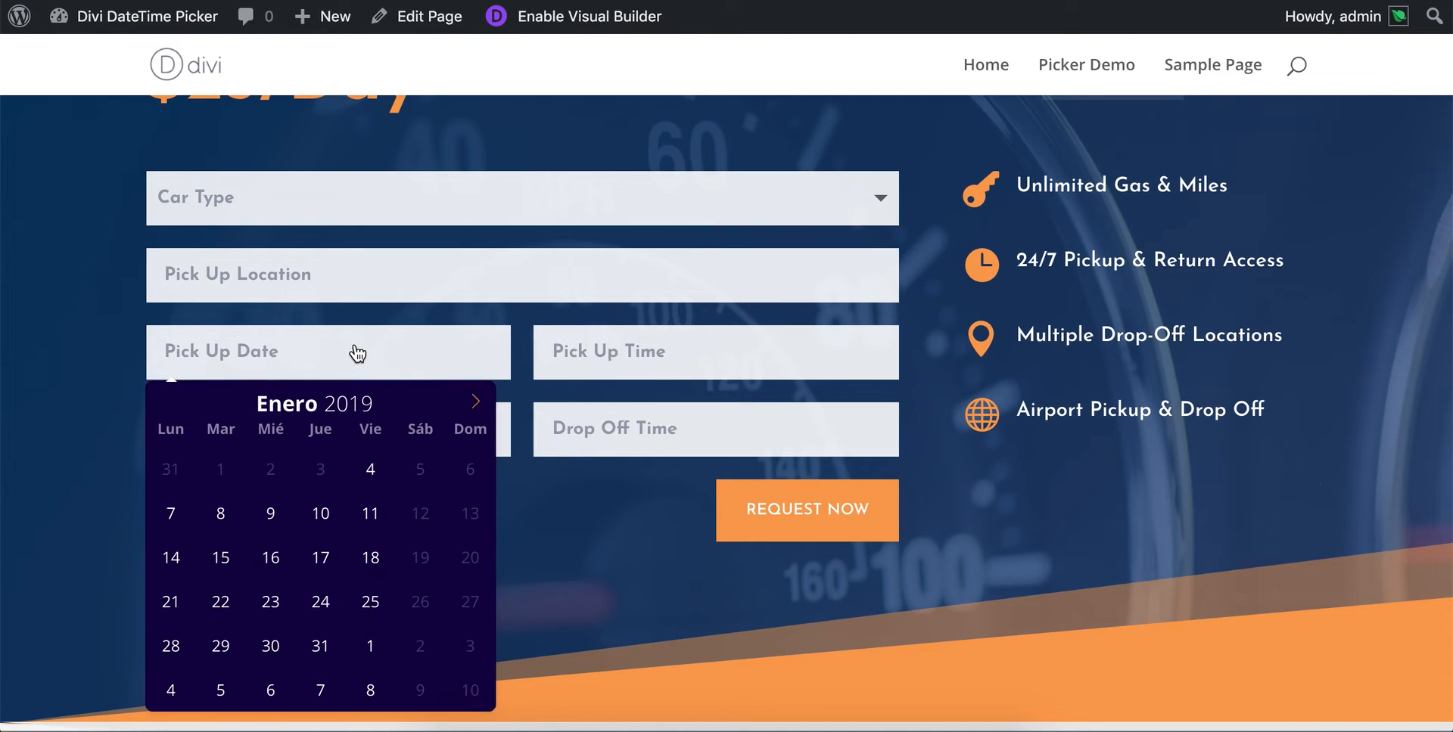
scroll(353, 351, "down", 2)
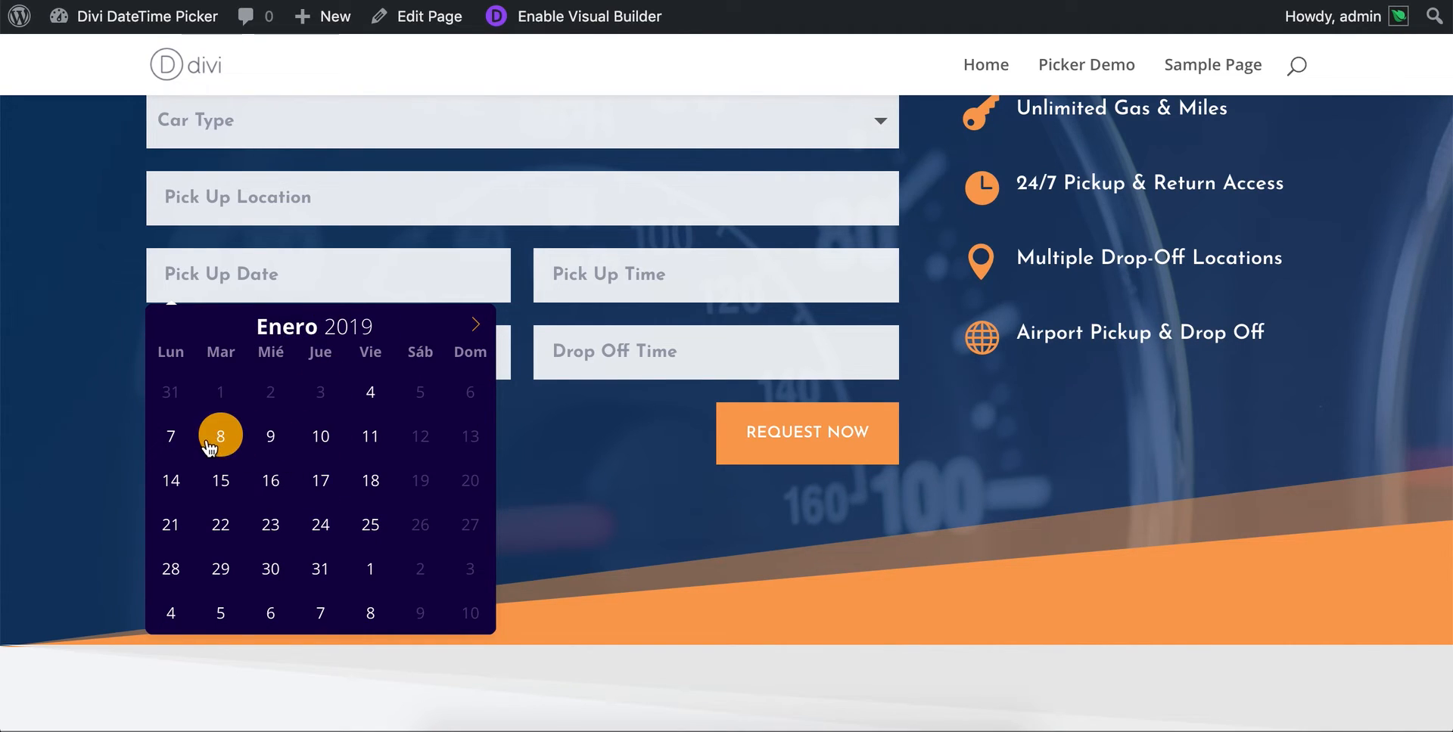
left_click(258, 442)
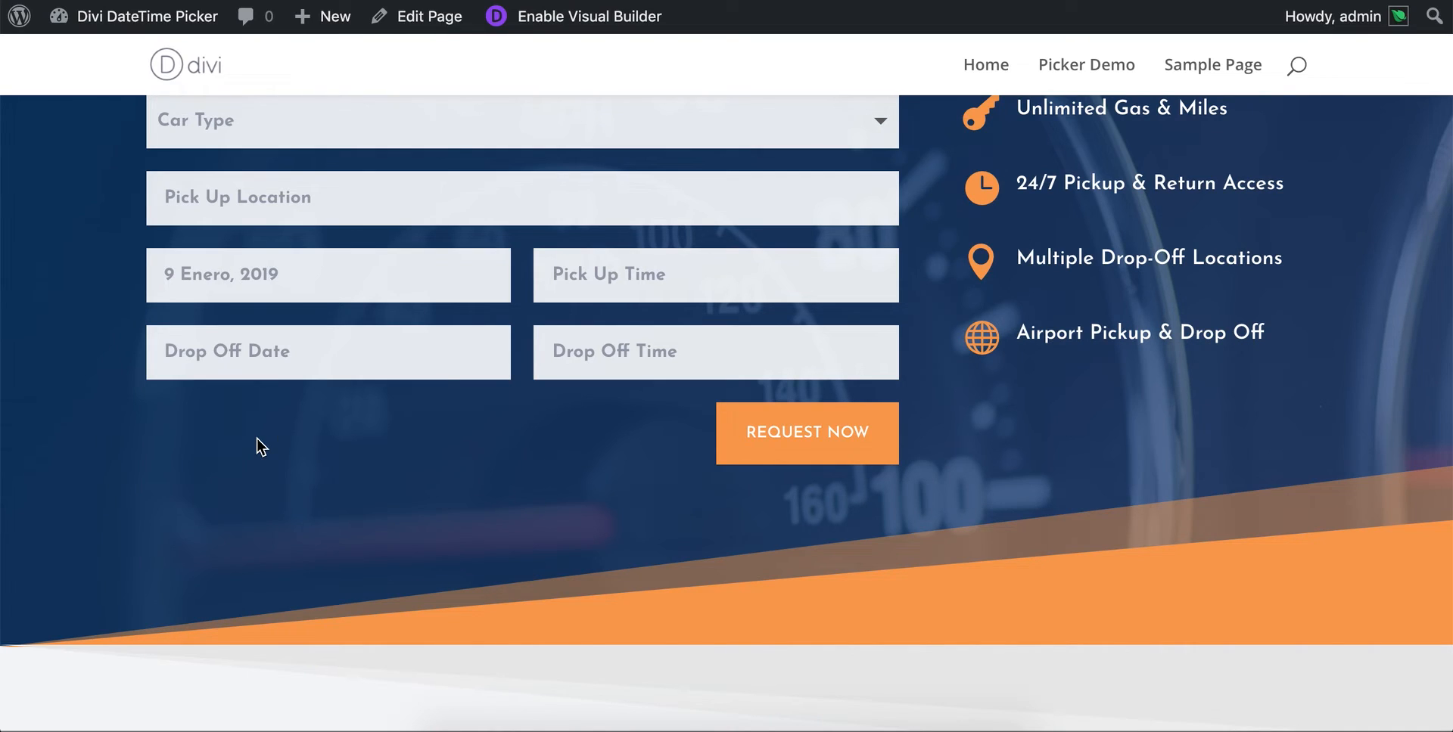
left_click(280, 301)
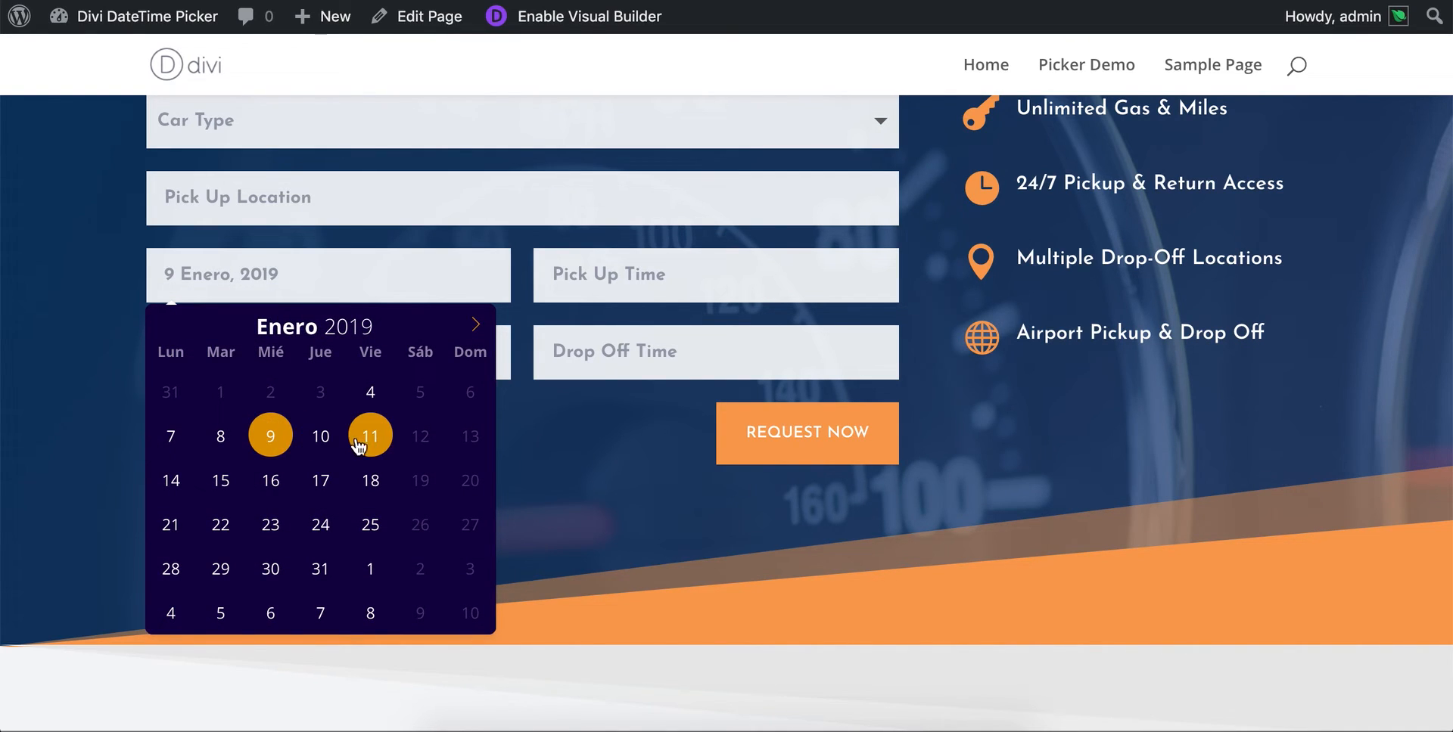
left_click(687, 286)
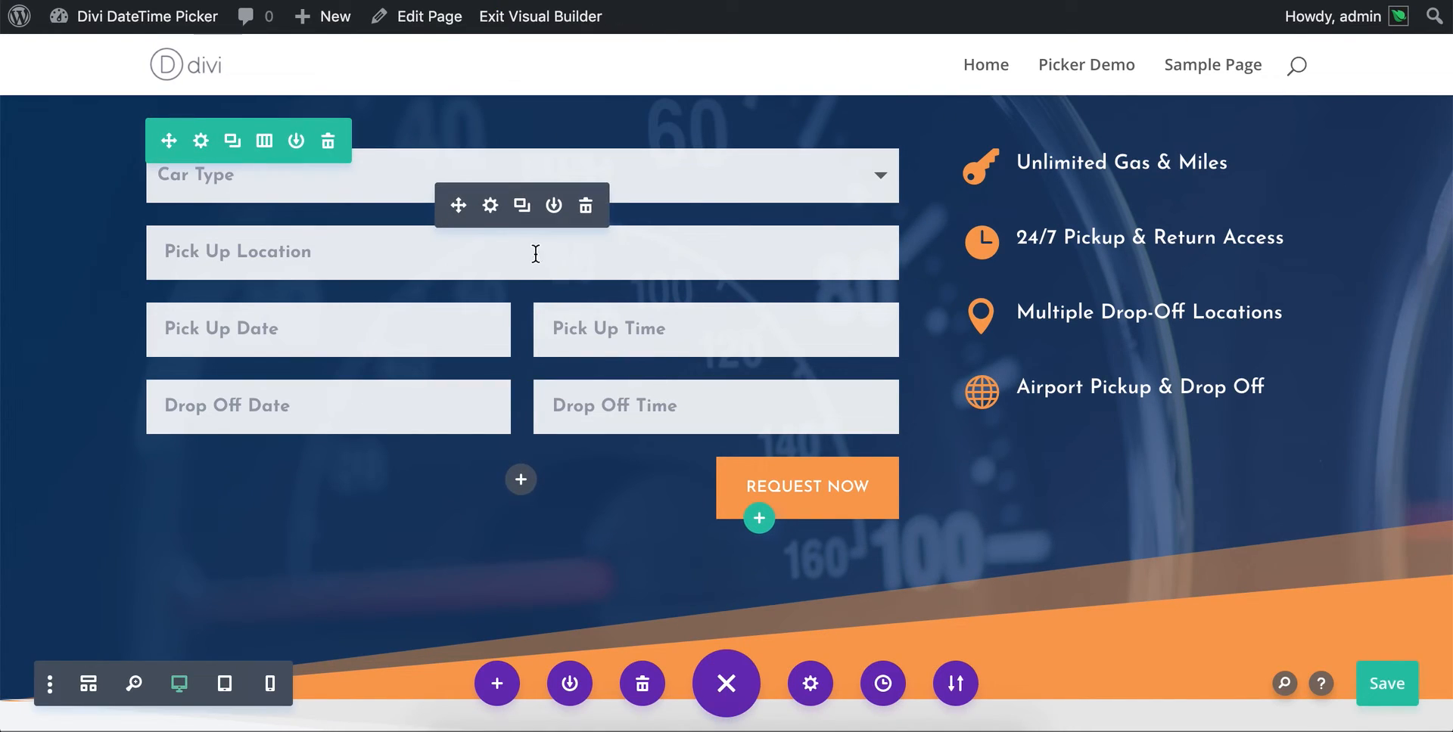
- Review the design option groups of the contact form's Pick Up Time field and close them without changes
left_click(490, 206)
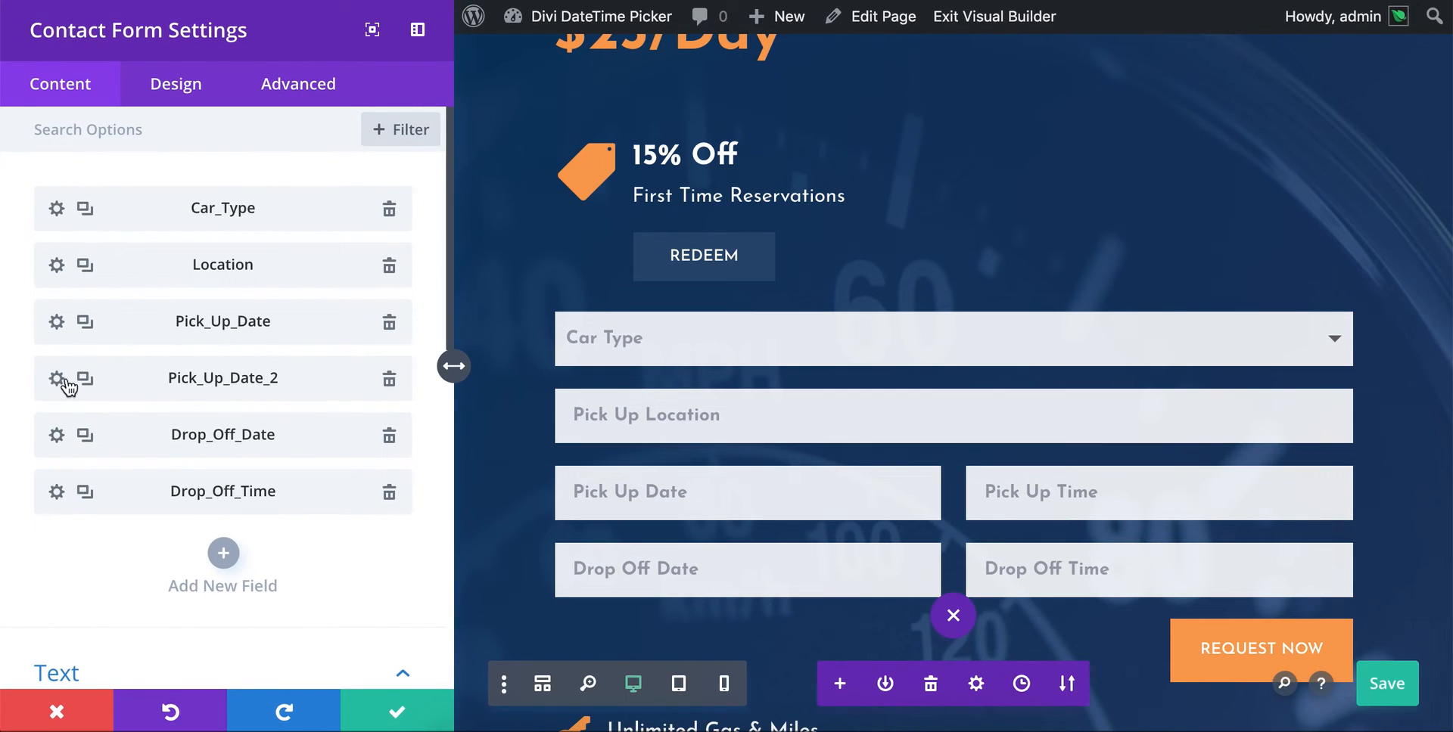
left_click(56, 381)
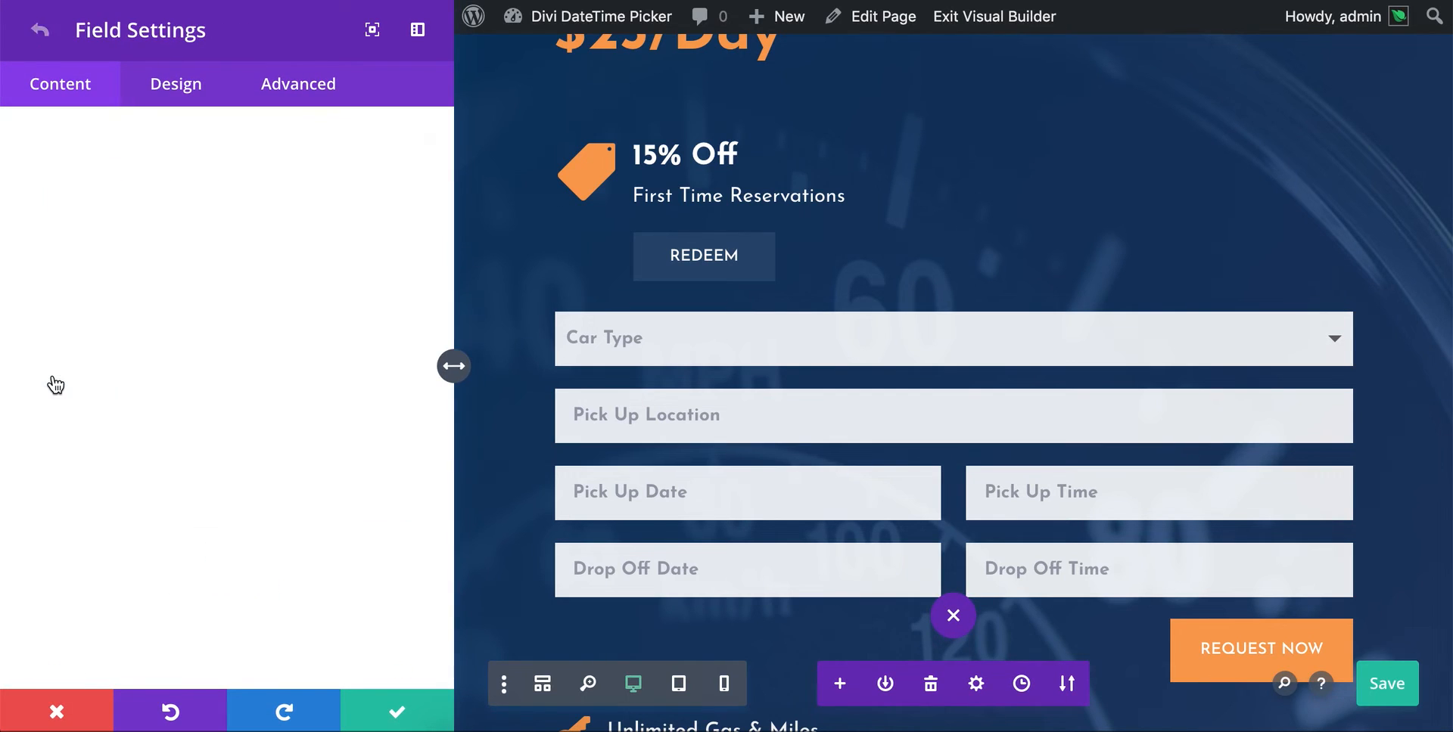
left_click(181, 104)
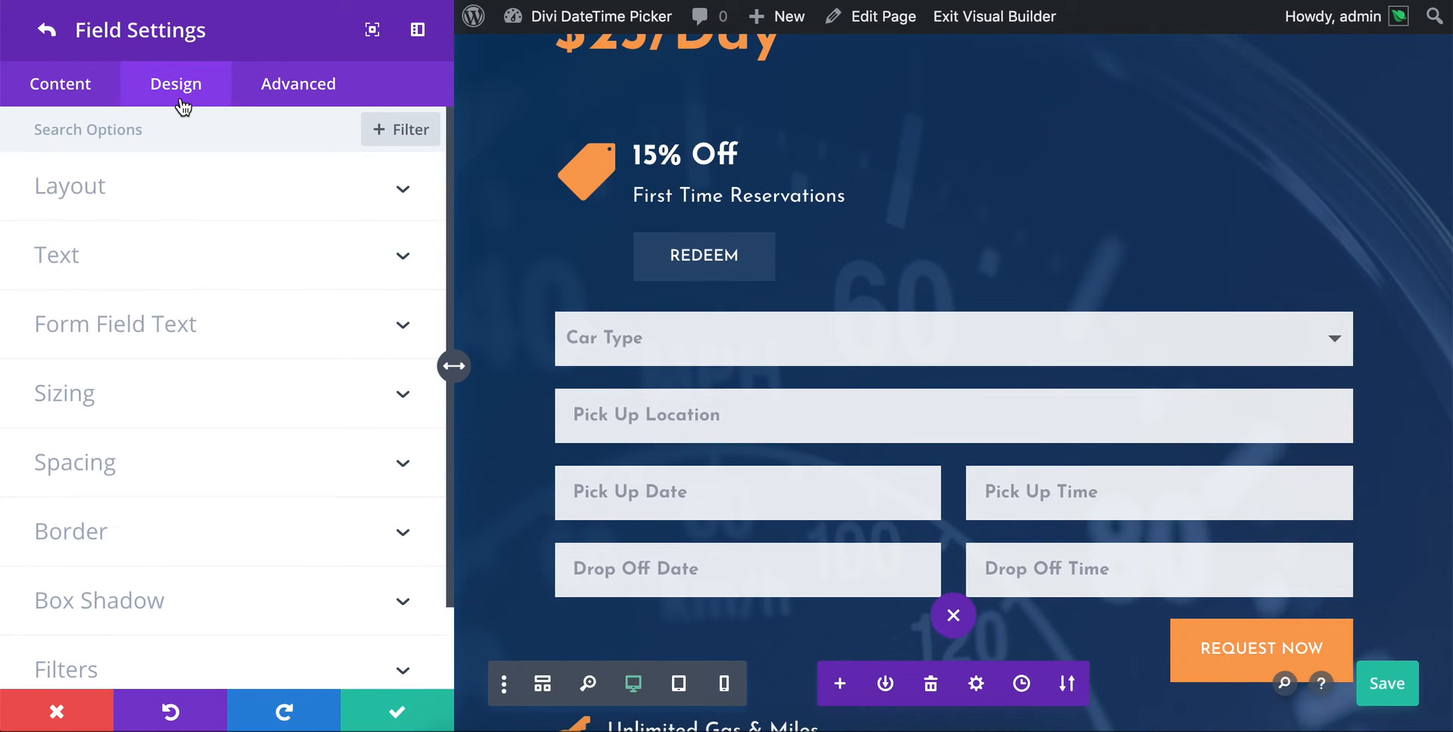
left_click(65, 694)
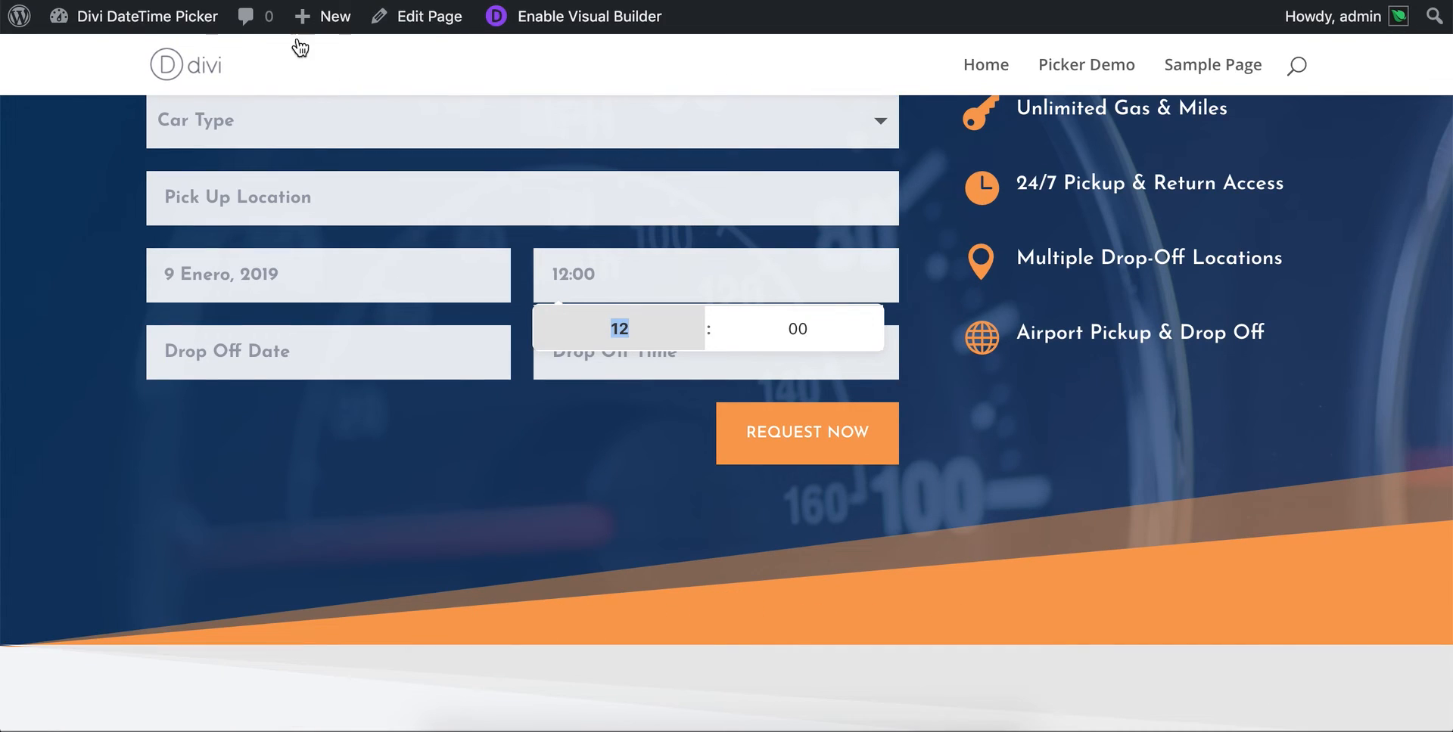
- Open the Divi DateTime Picker plugin settings from the WordPress dashboard and review the deprecated Nice Date Format and Localization options
mouse_move(106, 23)
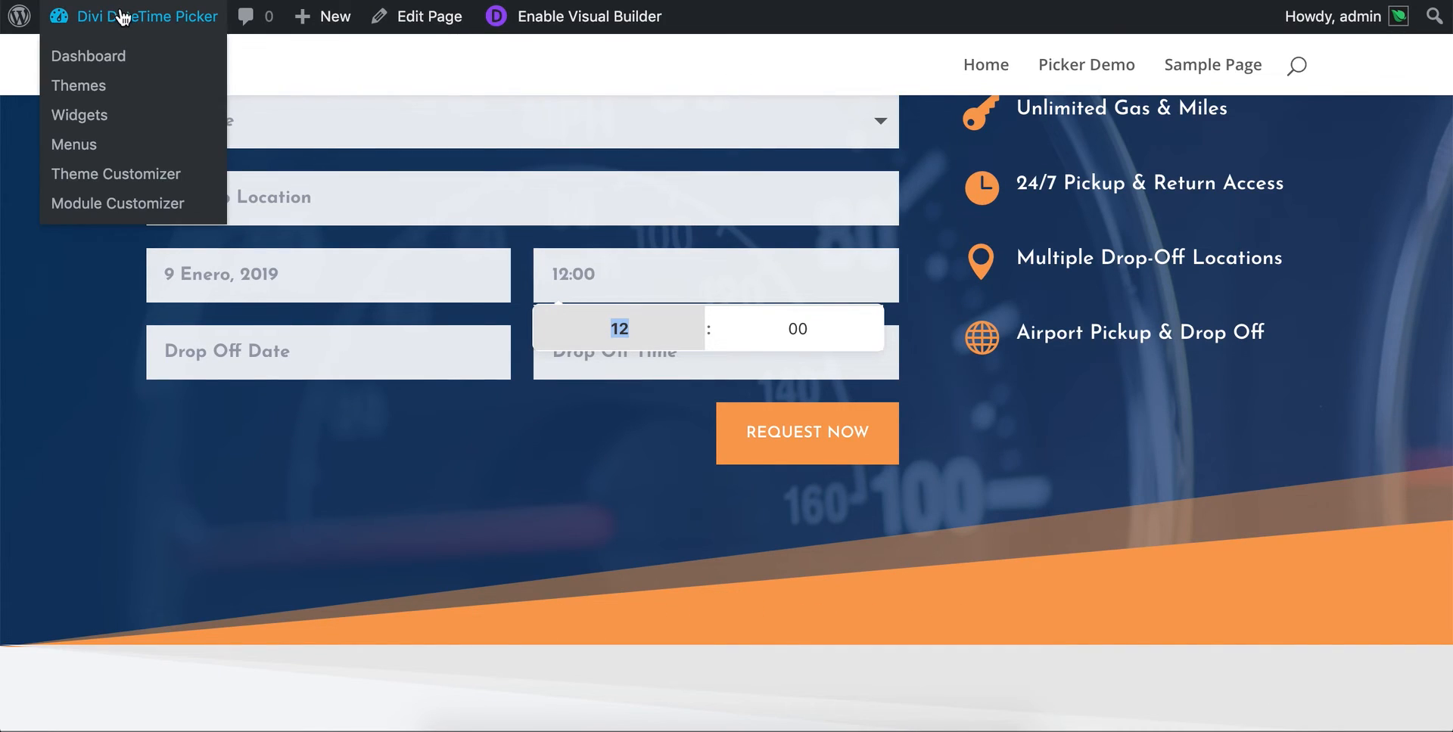
left_click(92, 55)
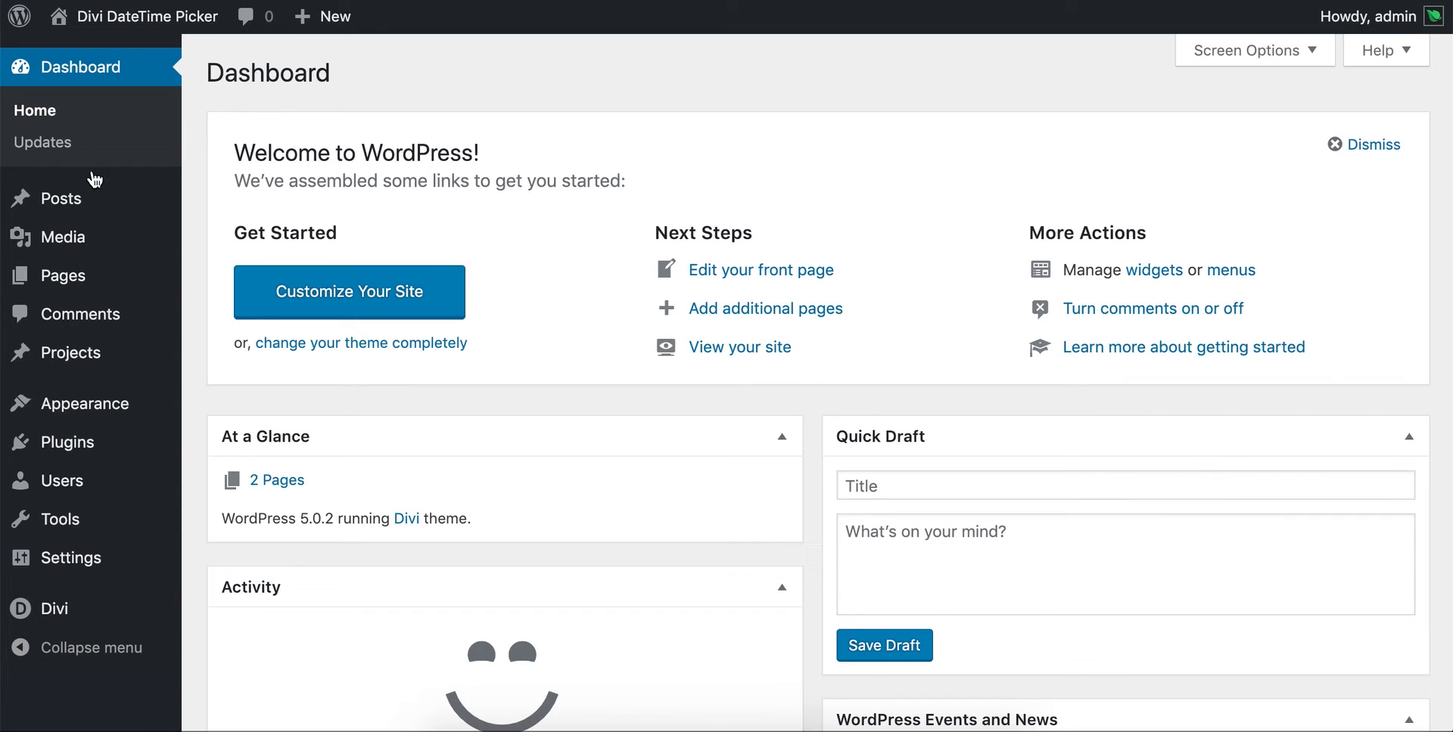
left_click(65, 625)
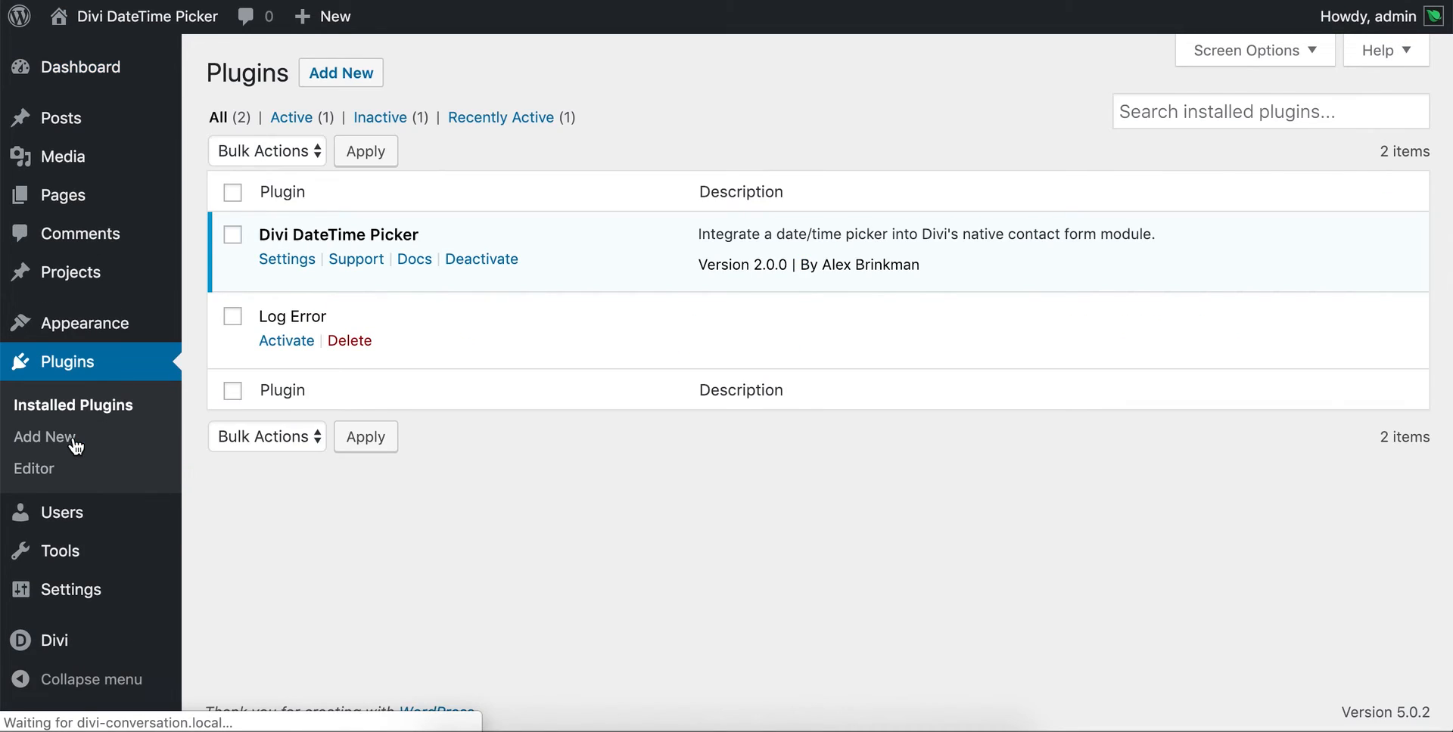
left_click(303, 262)
scroll(682, 258, "down", 5)
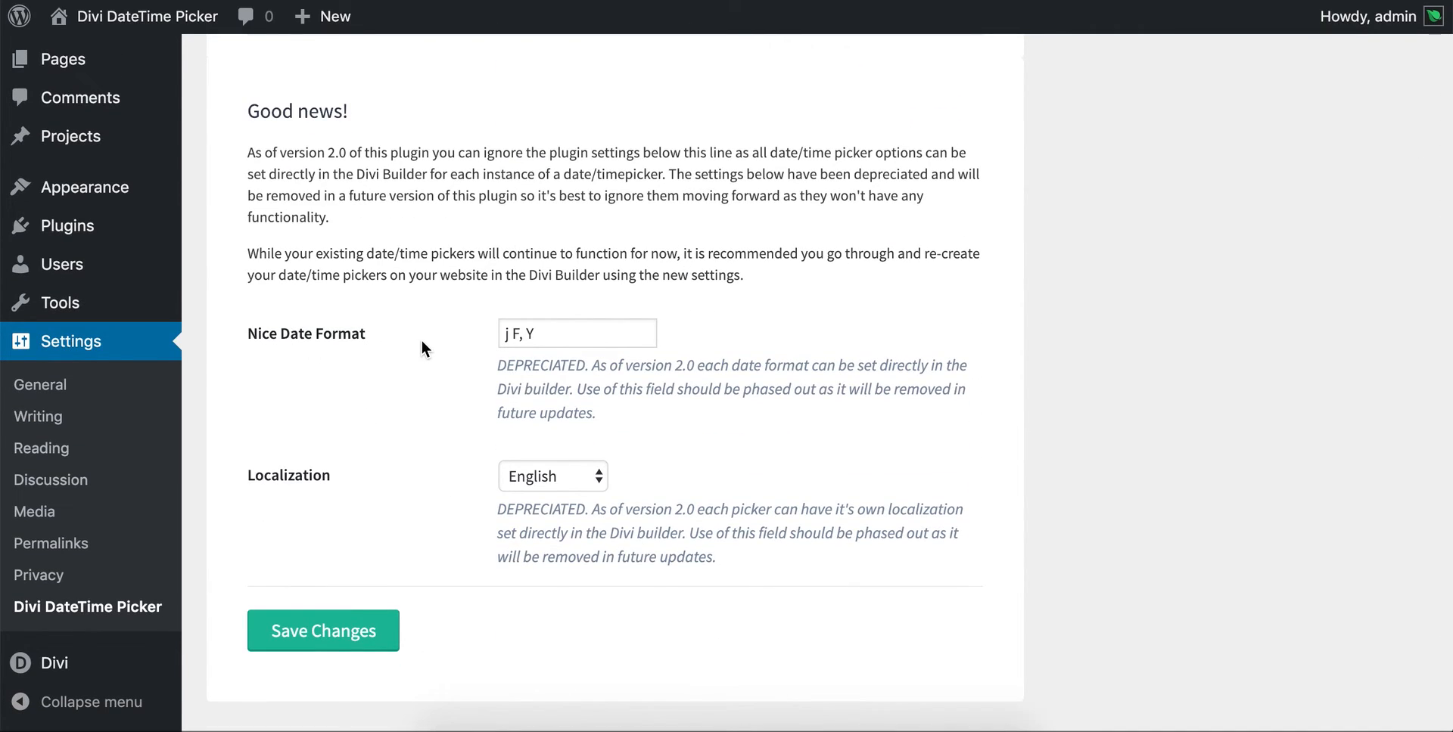
scroll(412, 438, "down", 1)
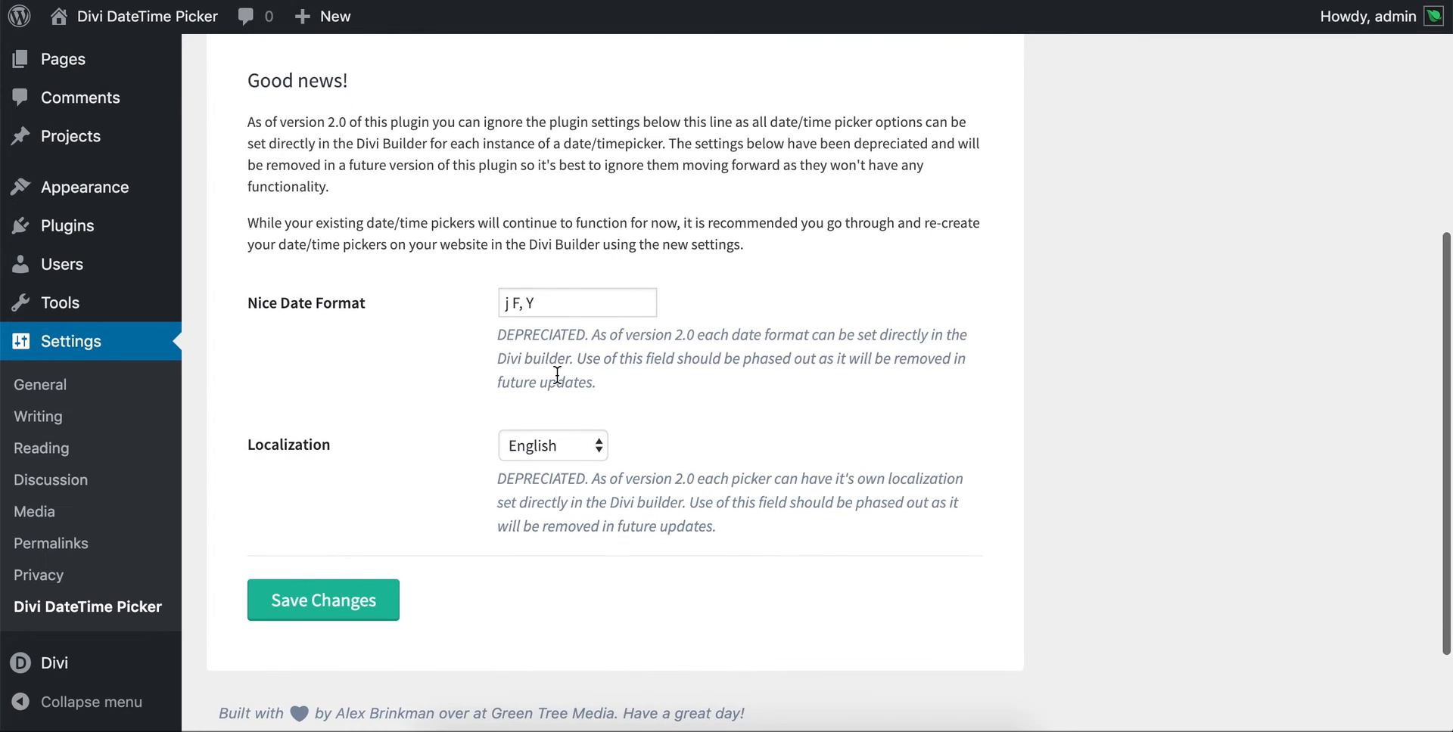
left_click_drag(497, 341, 669, 388)
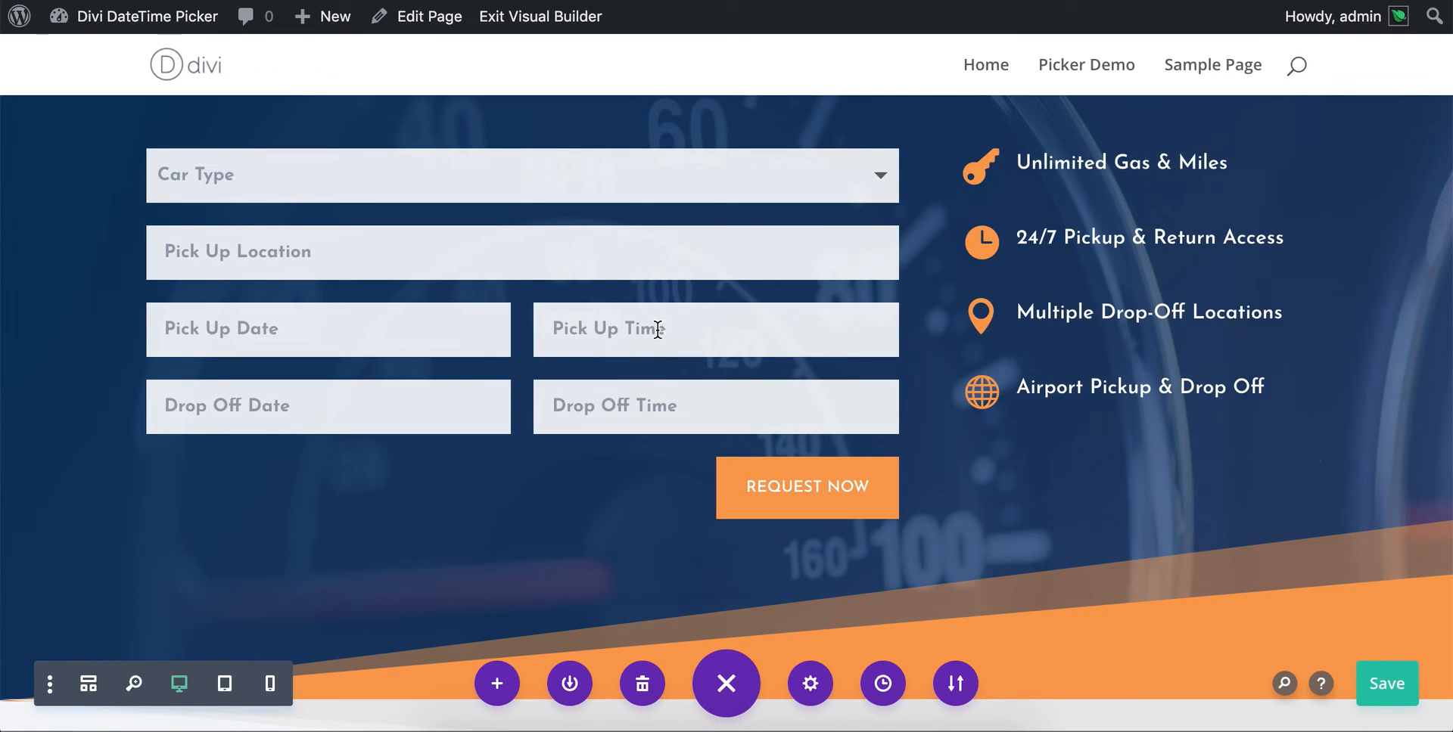
- Set the Field ID of the contact form's Drop Off Date field to Drop_Off_Date_datepicker_starttoday
left_click(490, 206)
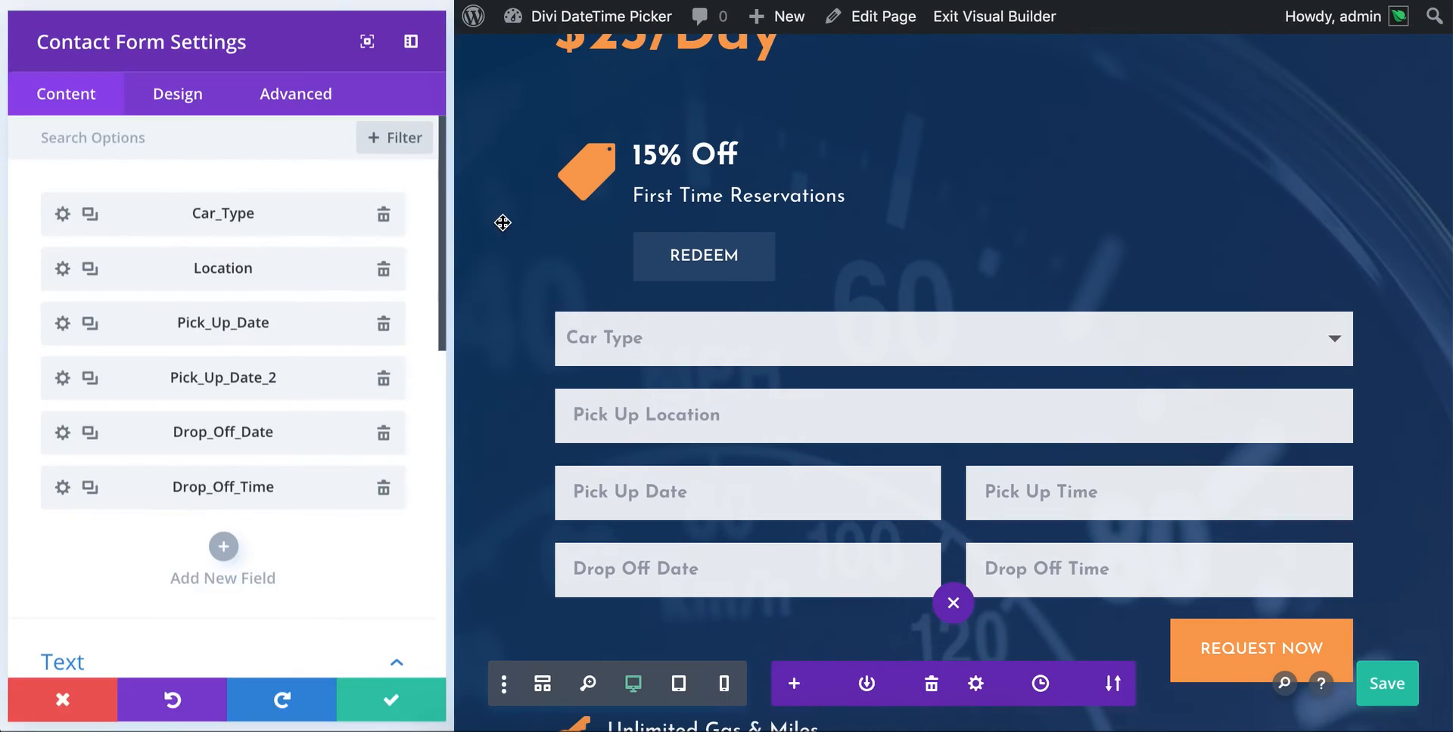
left_click(54, 437)
left_click(206, 274)
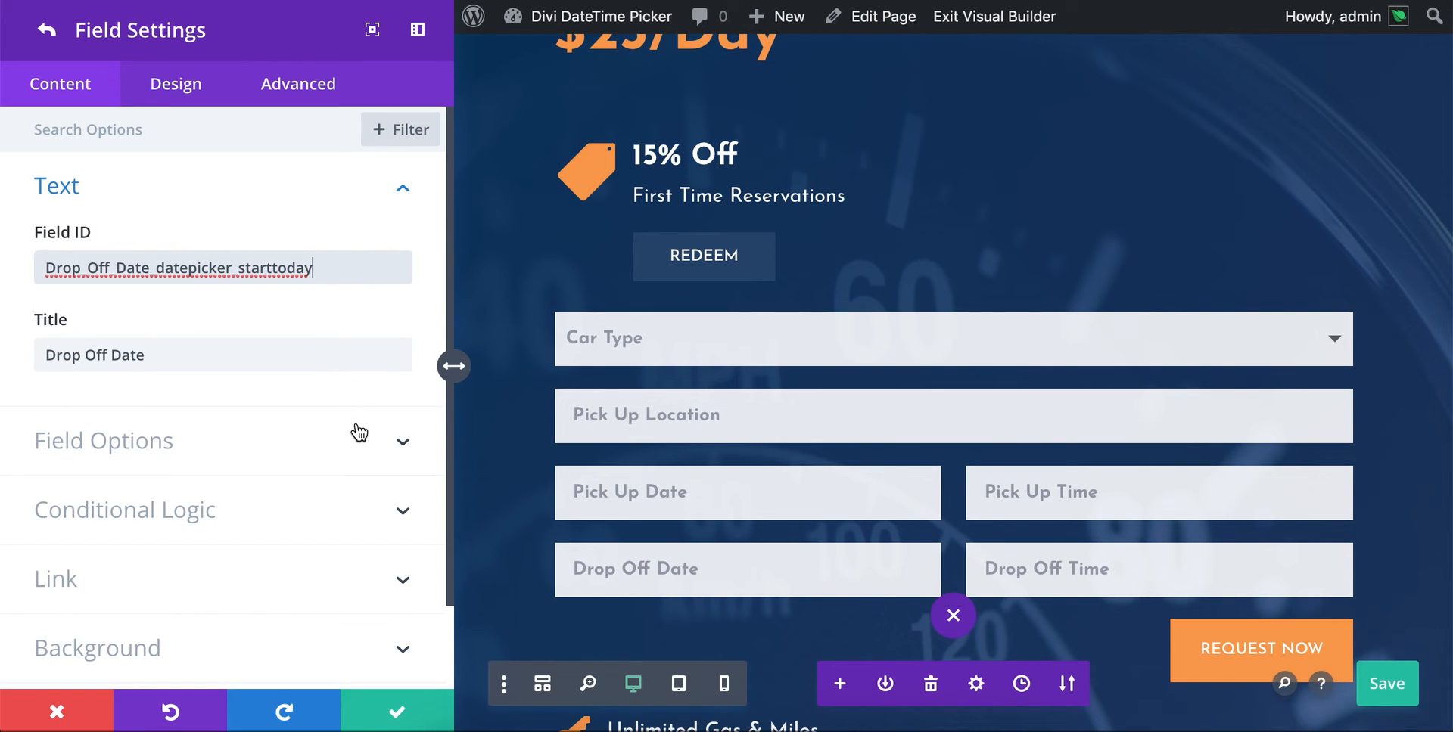
- Apply the Drop Off Date field and contact form settings, save the page, and load the live page outside the Visual Builder
left_click(389, 707)
left_click(389, 707)
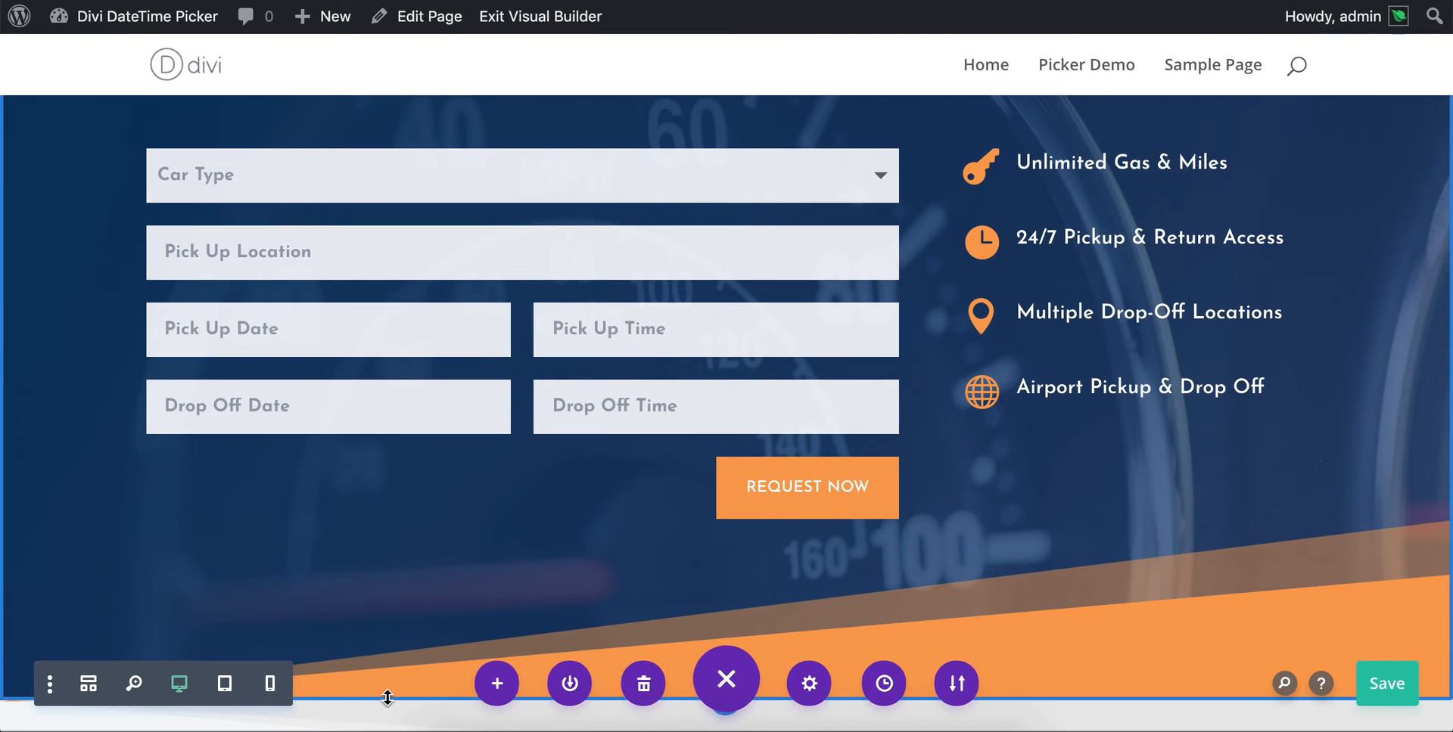
left_click(1400, 685)
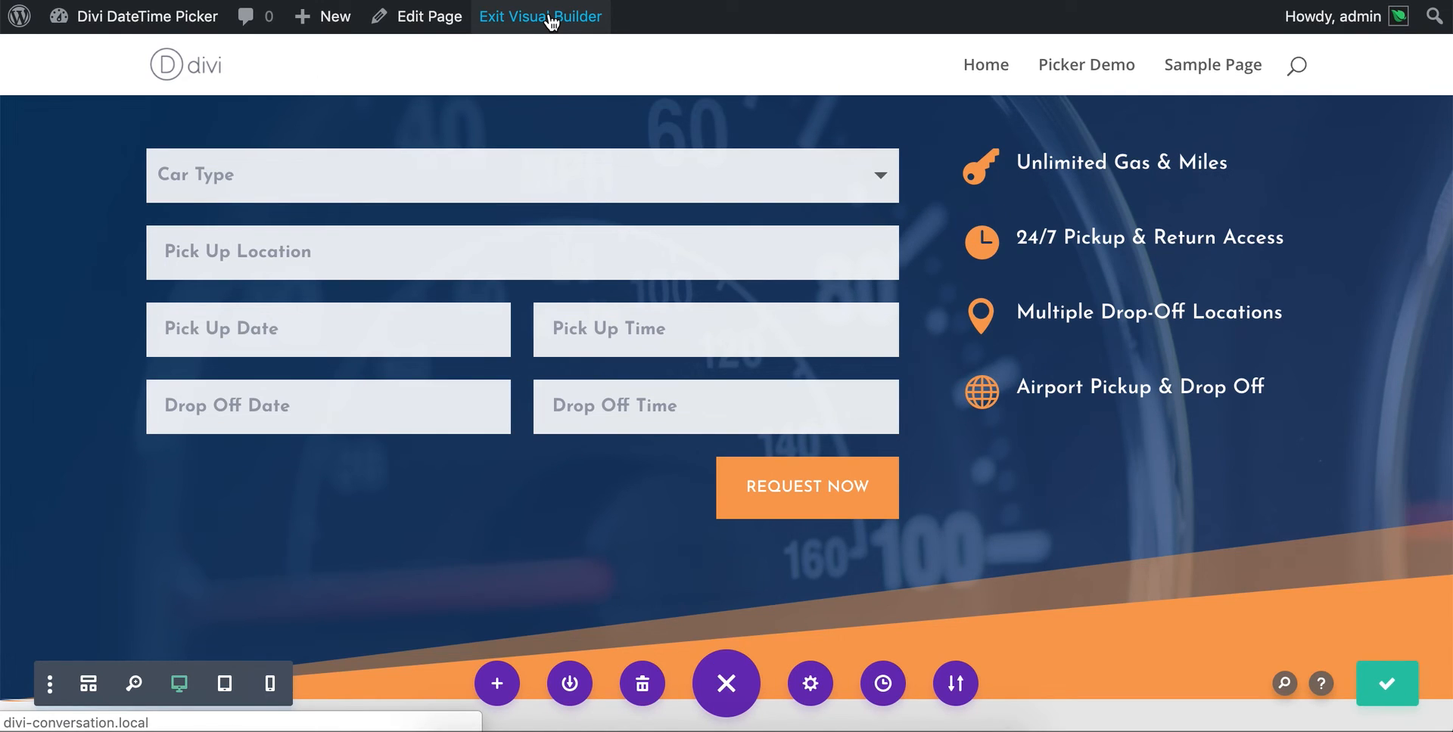
right_click(552, 23)
left_click(560, 25)
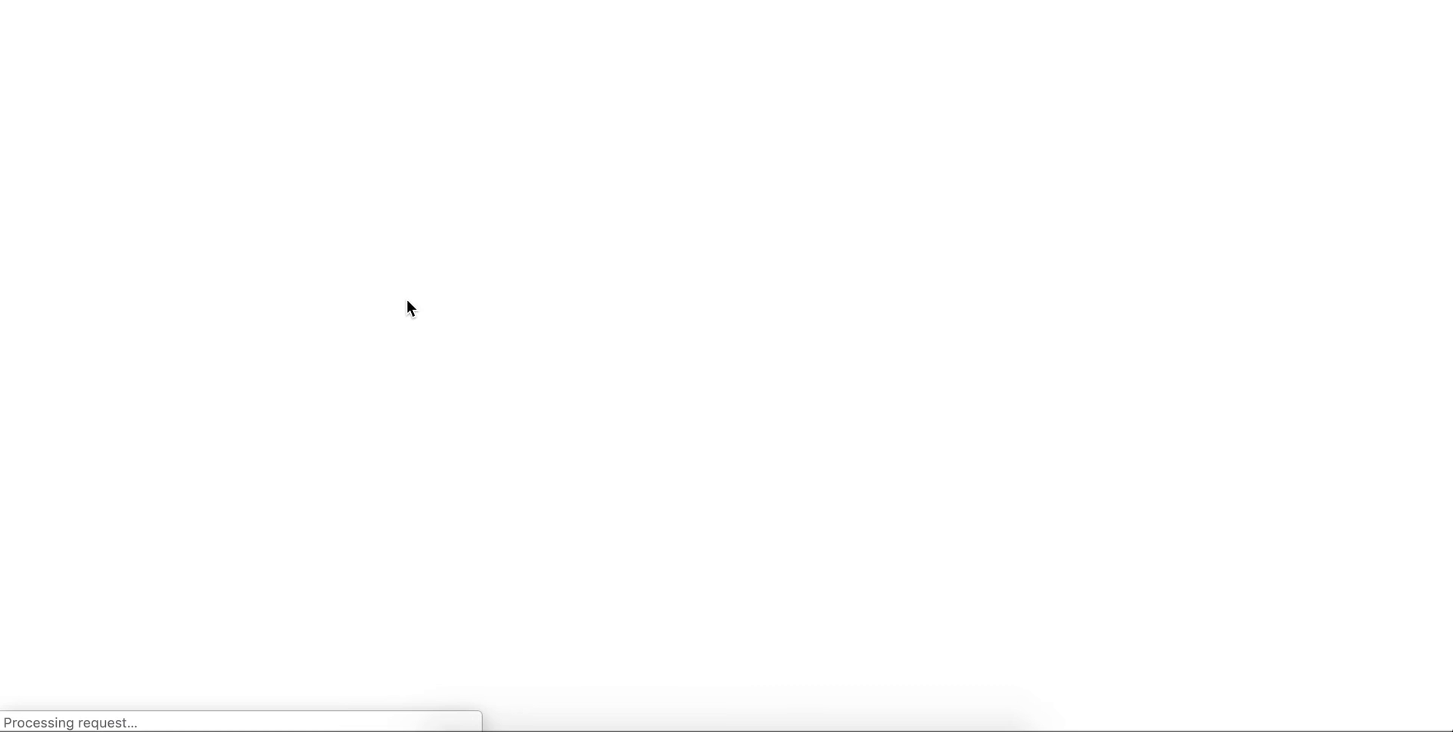
- Open the Drop Off Date calendar on the live contact form to check which dates can be selected
scroll(337, 320, "down", 5)
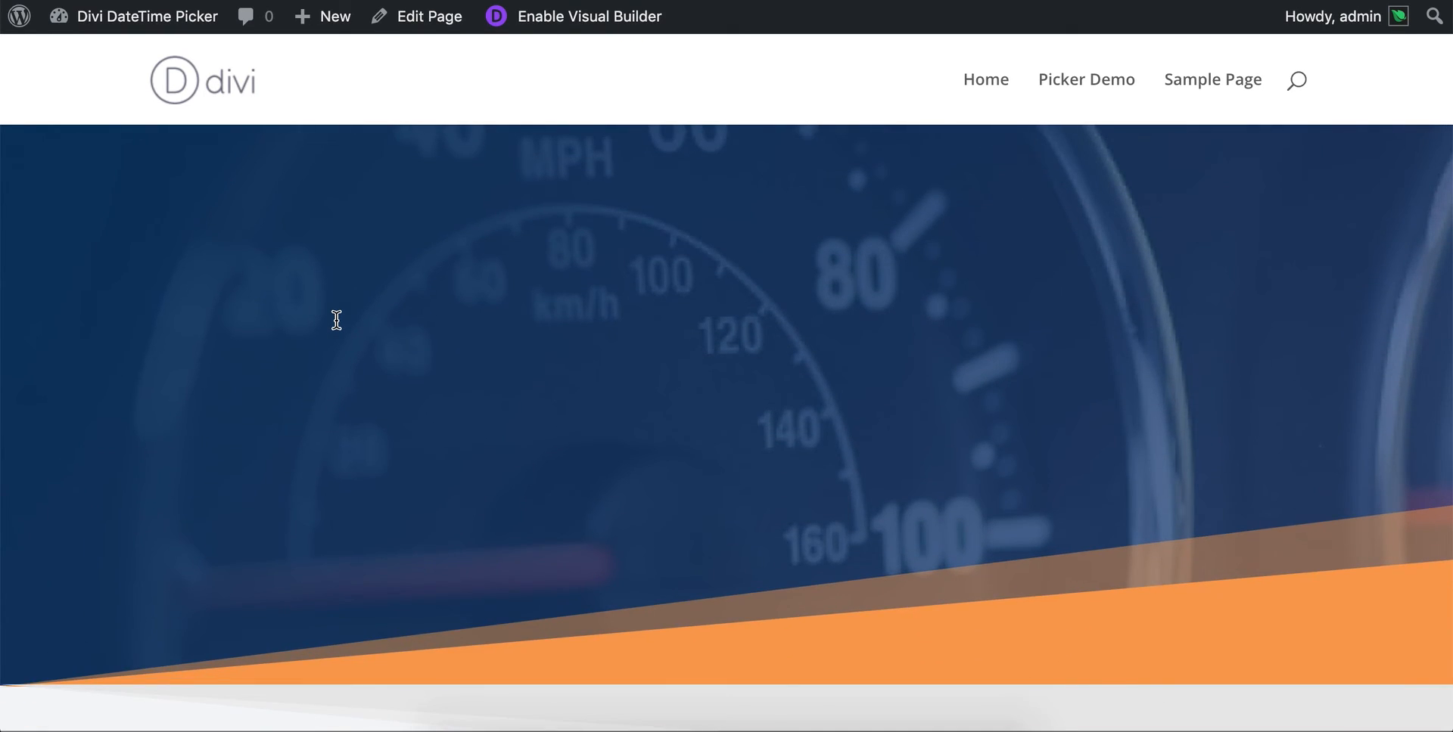
left_click(261, 366)
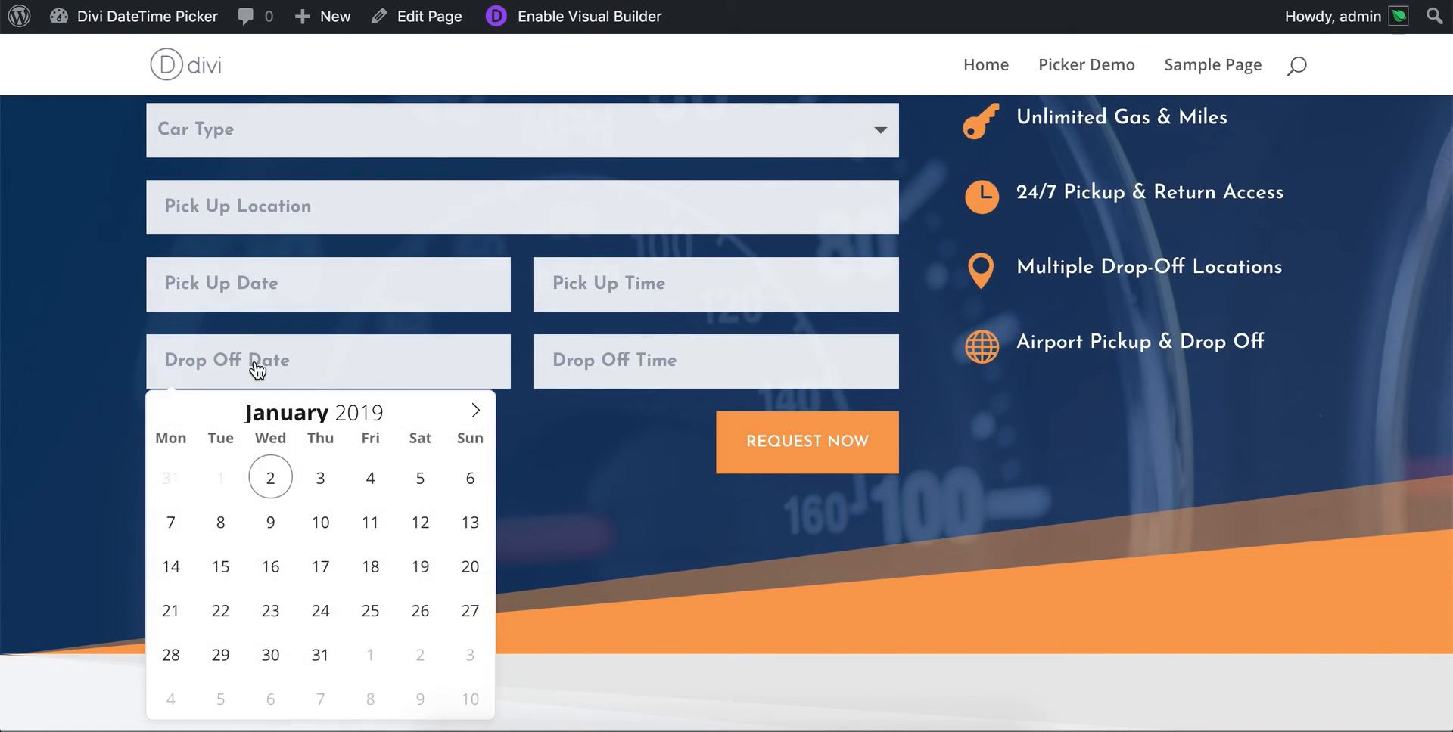
- Review the version 2.0 notice and the deprecation notes for Nice Date Format and Localization in the DateTime Picker plugin settings
scroll(274, 439, "down", 1)
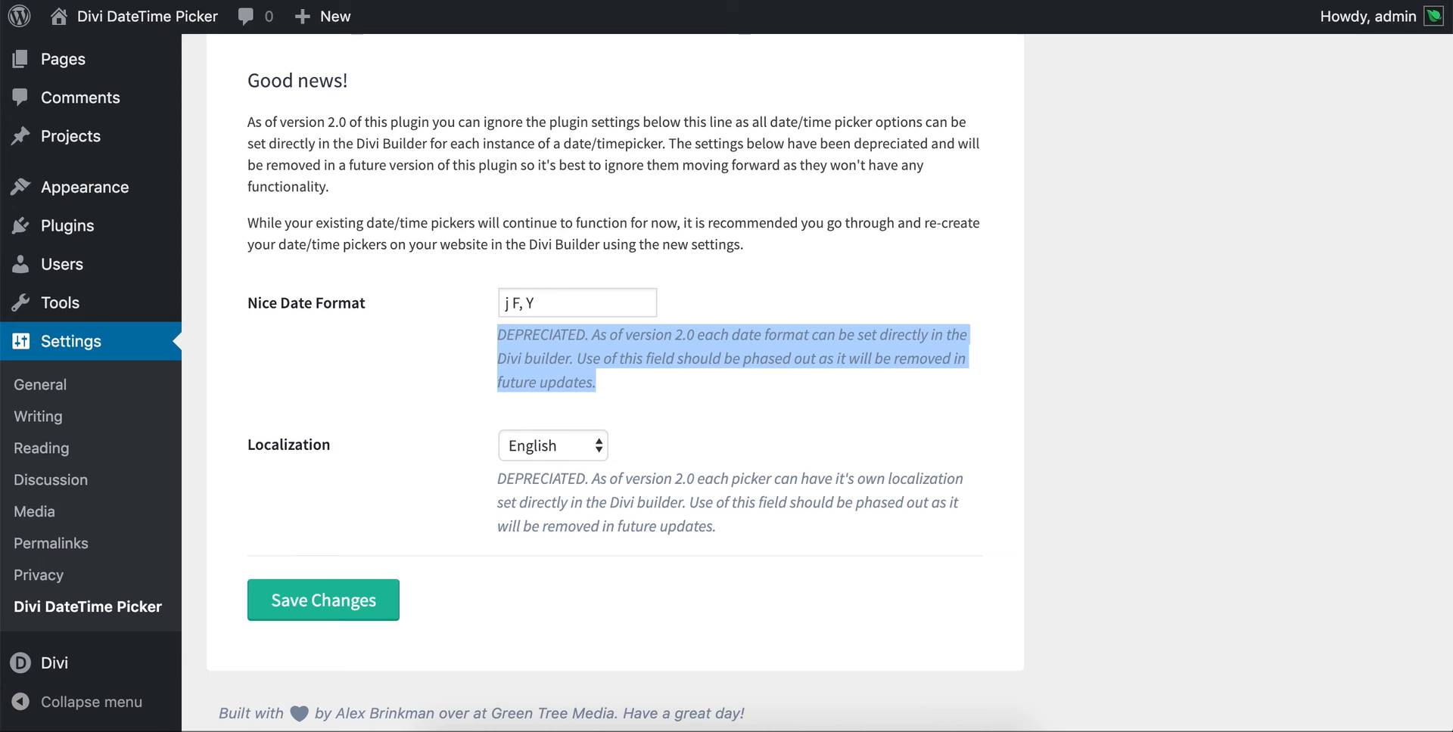
left_click(946, 598)
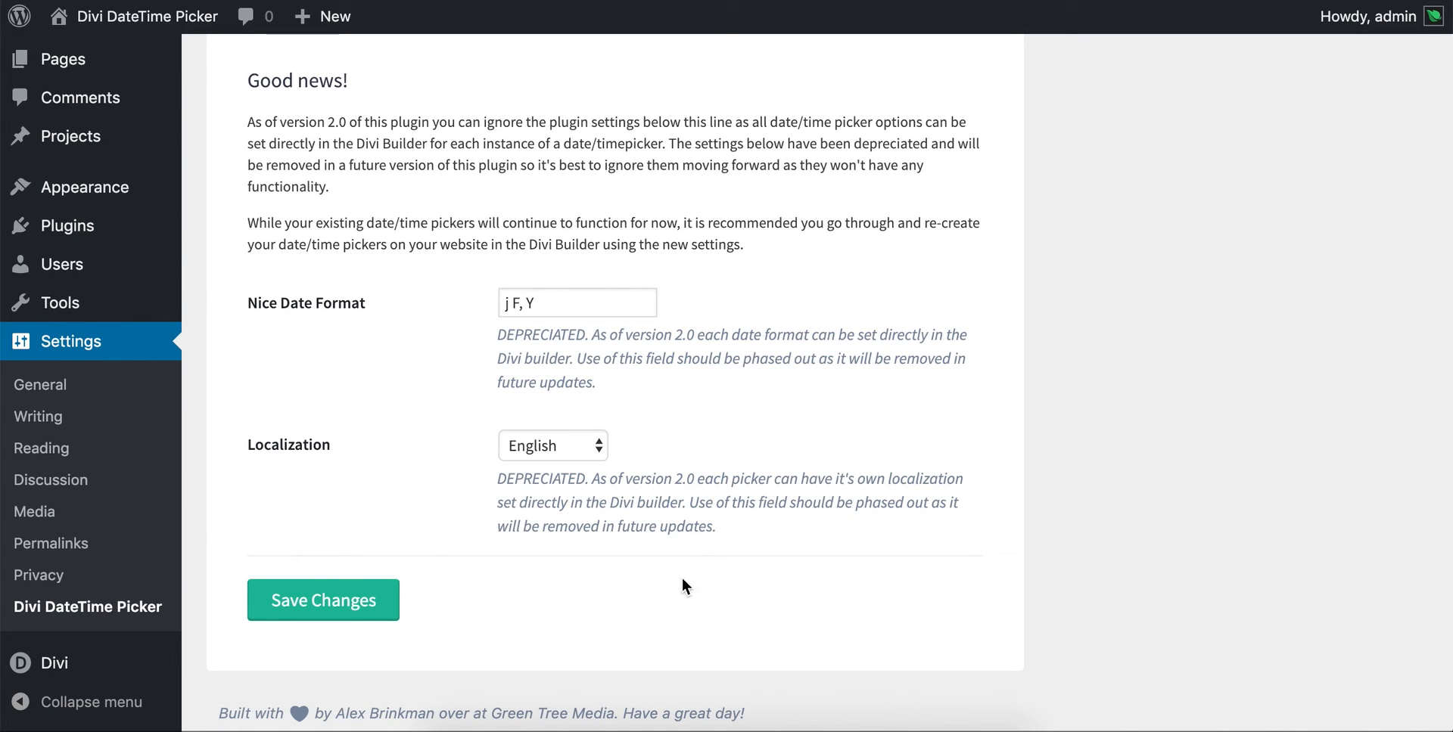
scroll(801, 411, "up", 3)
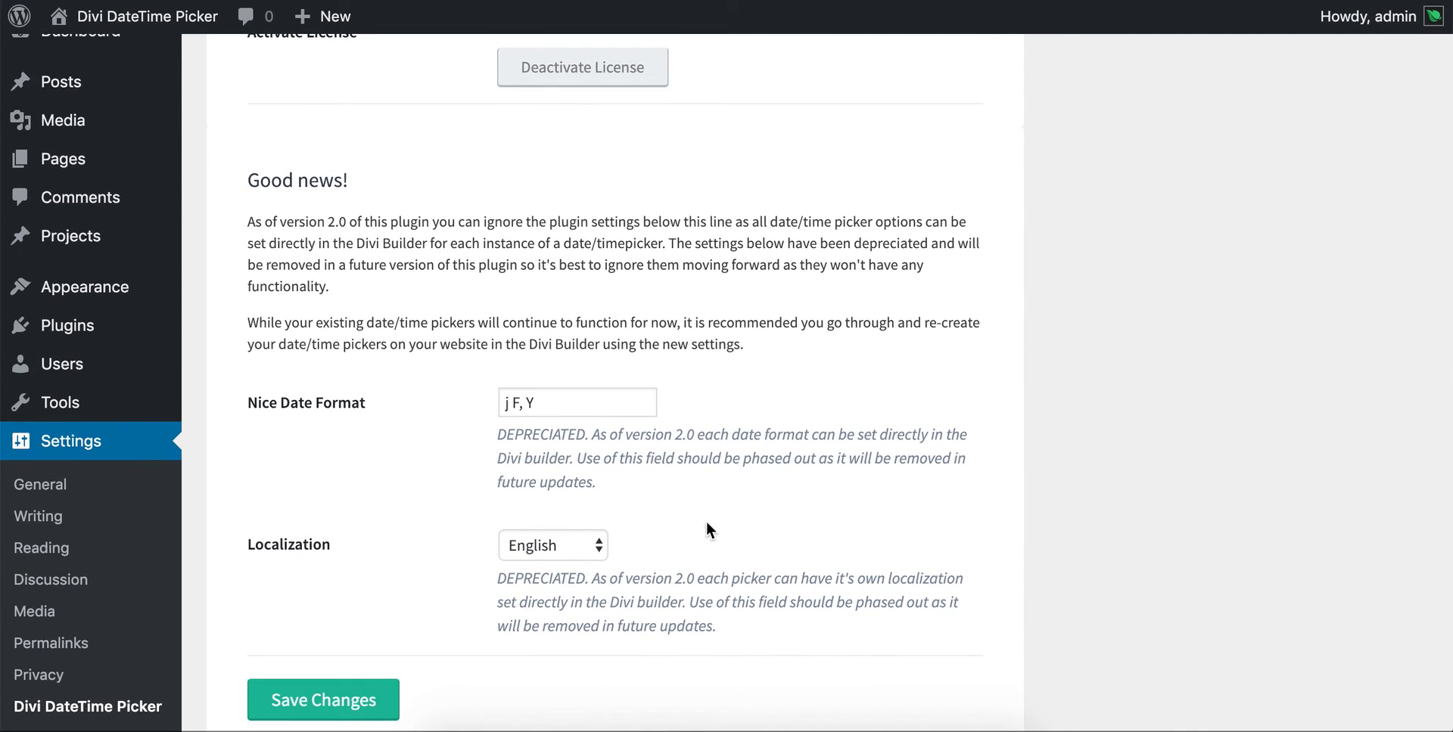
scroll(515, 368, "down", 1)
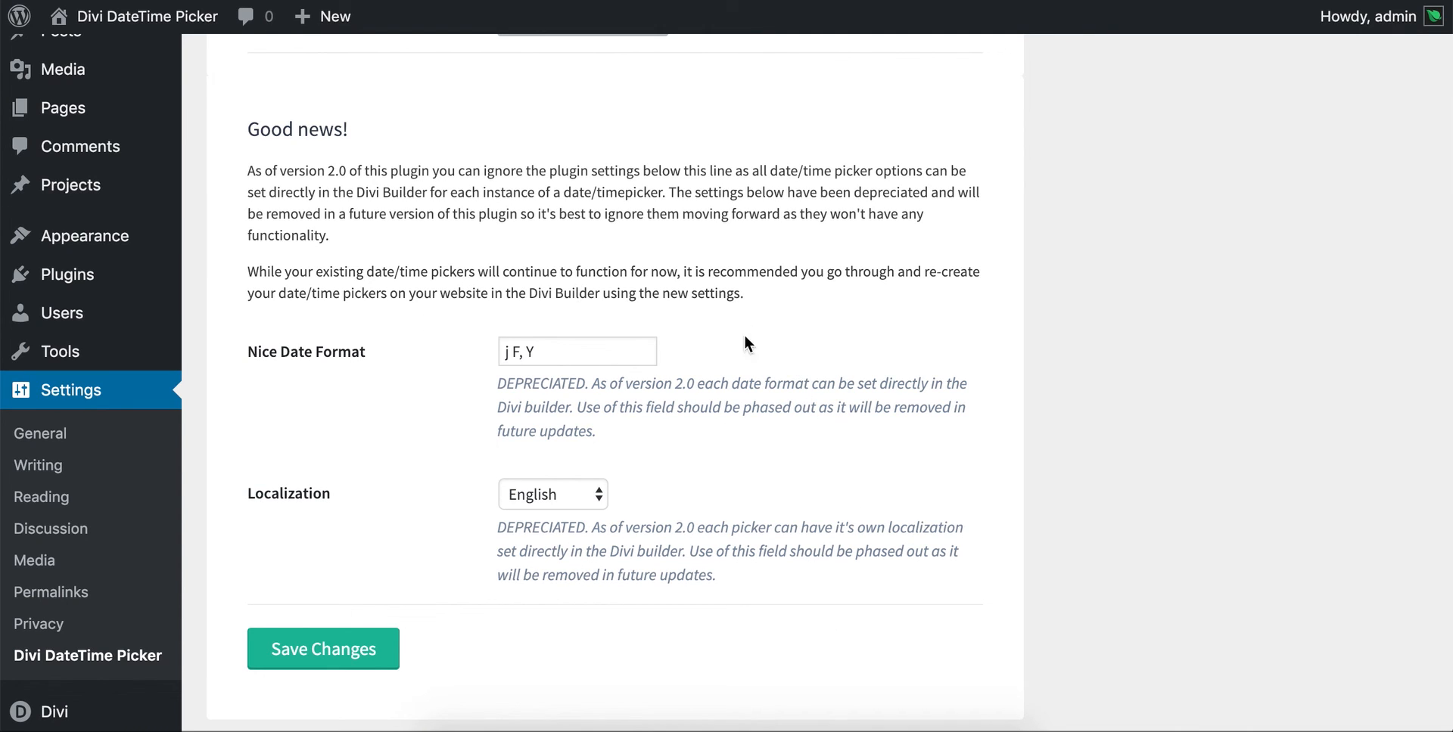
scroll(644, 512, "up", 3)
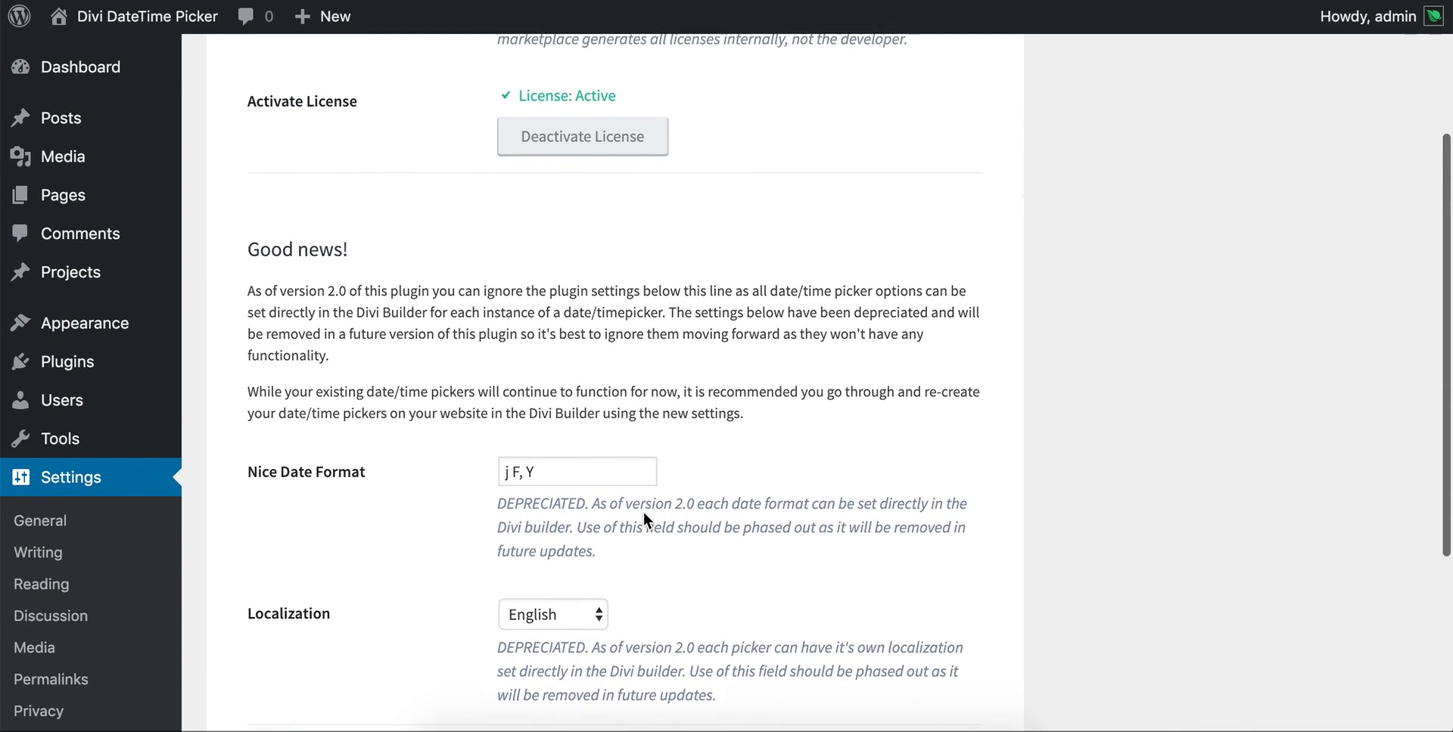
scroll(643, 512, "down", 2)
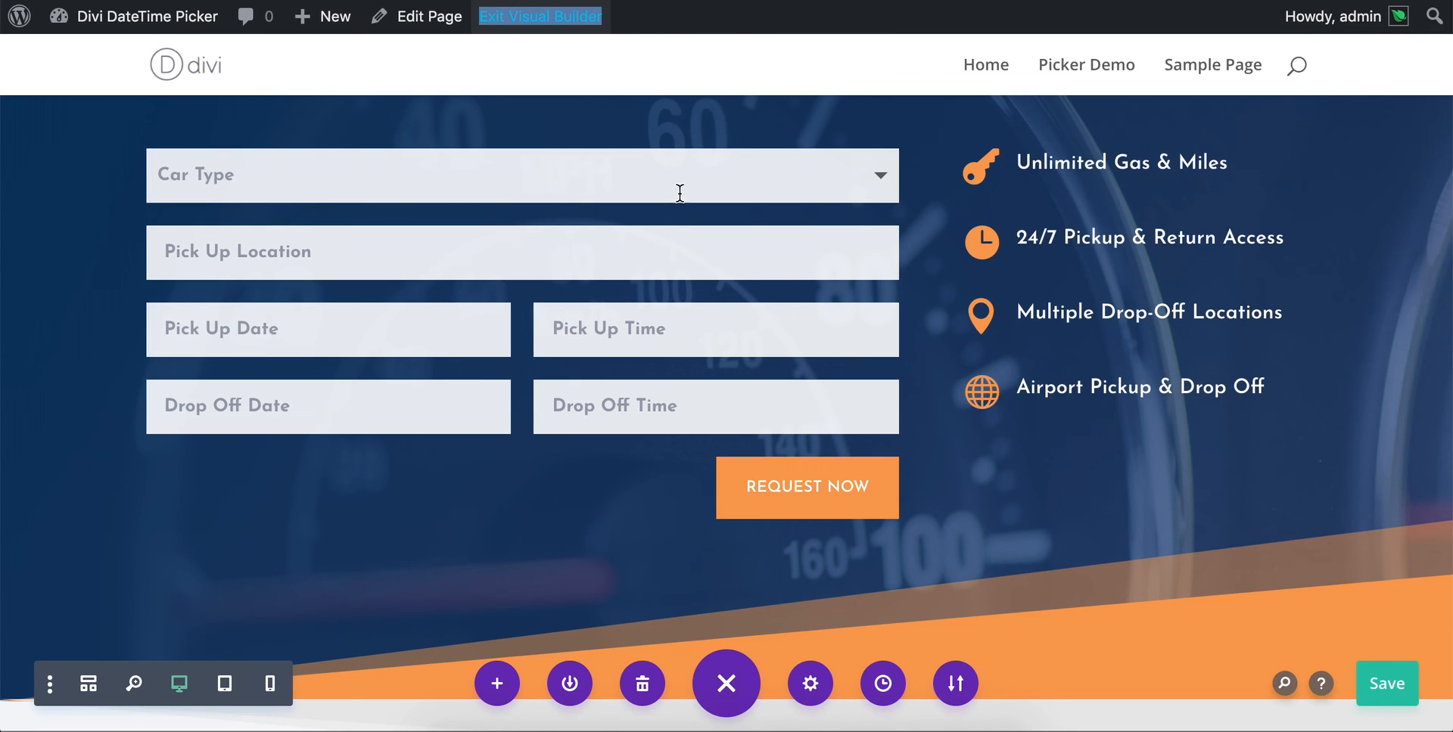
mouse_move(672, 214)
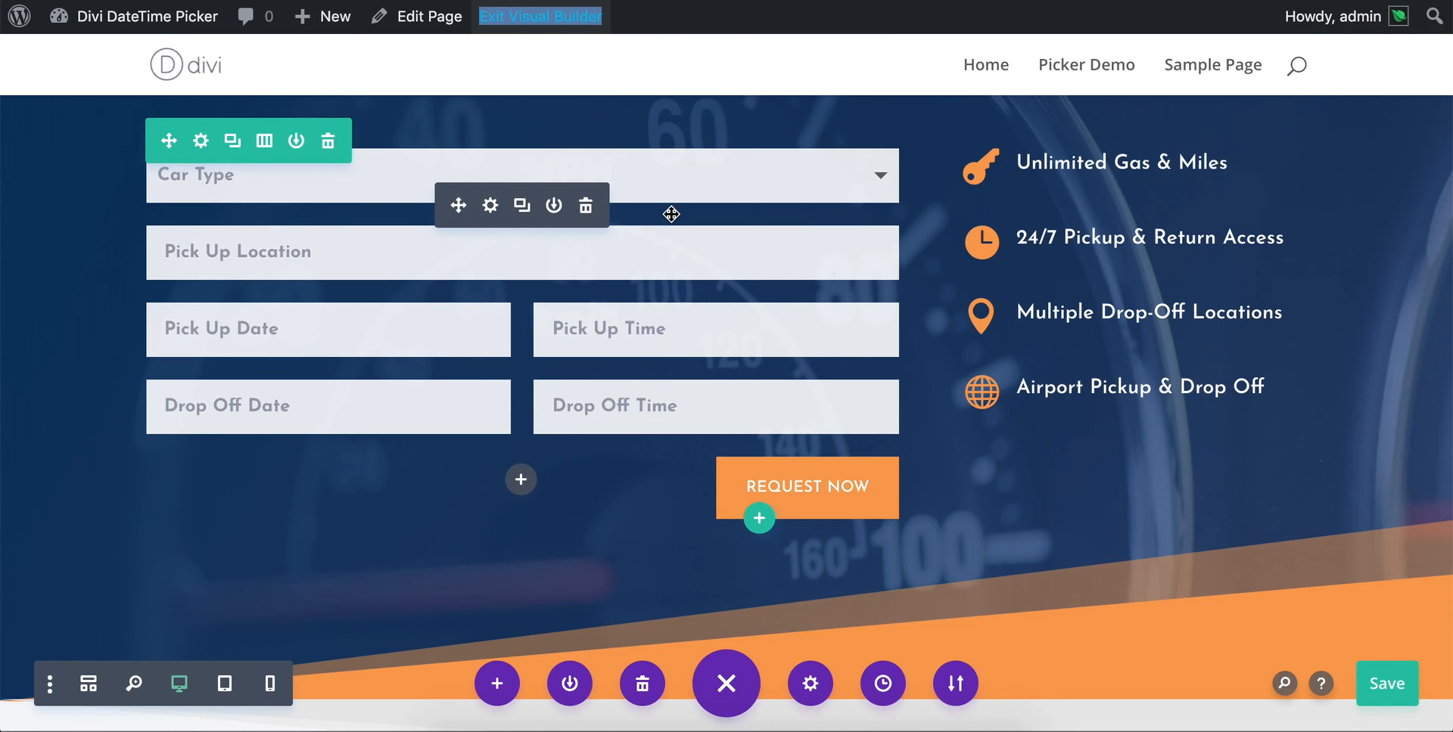